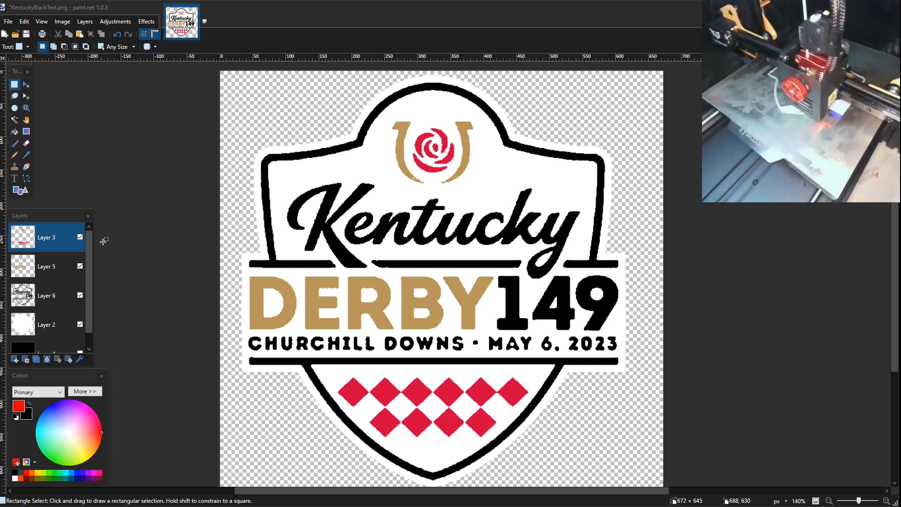
Hide Layer 3, Layer 5 and Layer 6 to examine the logo's colour separation down to Layer 2, and show them again
left_click(80, 237)
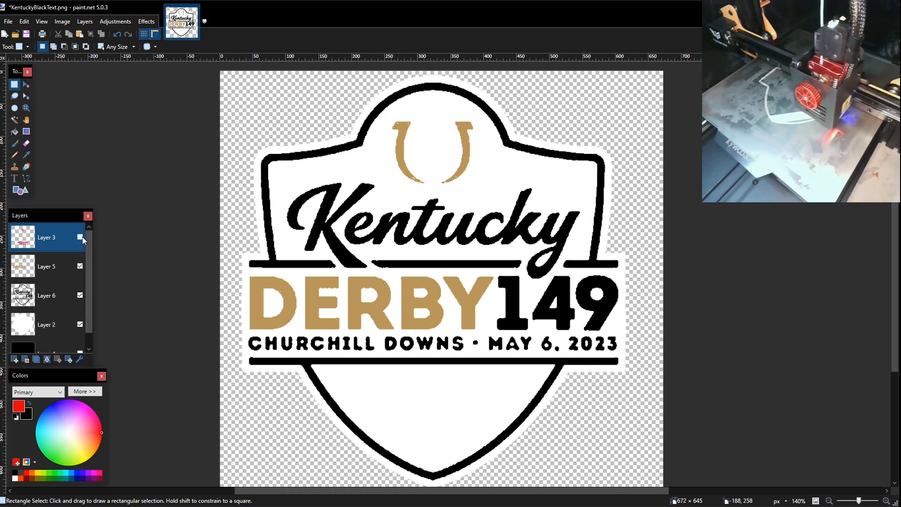
left_click(80, 266)
left_click(80, 295)
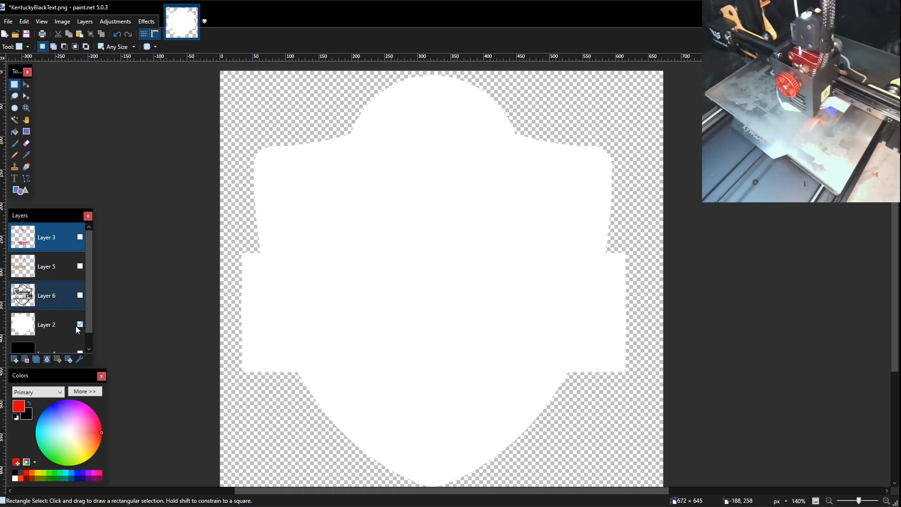
left_click(80, 324)
left_click(80, 324)
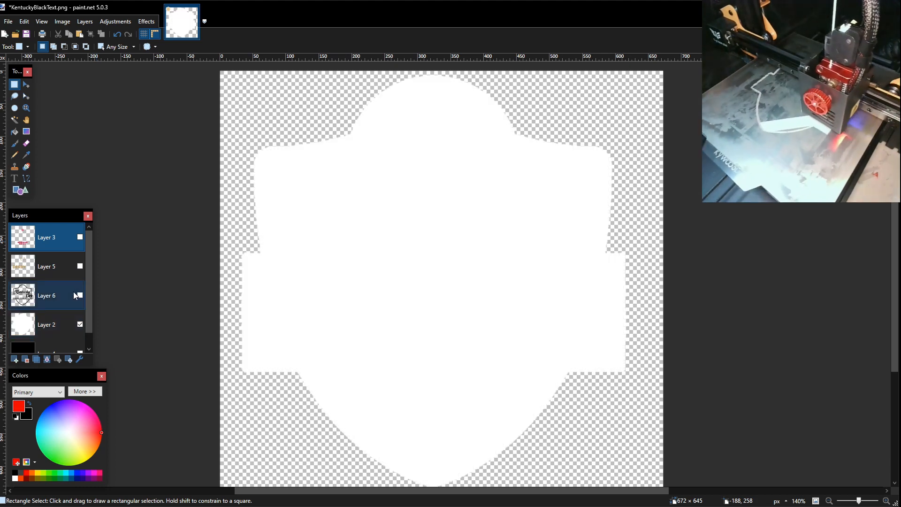
left_click(80, 295)
left_click(80, 266)
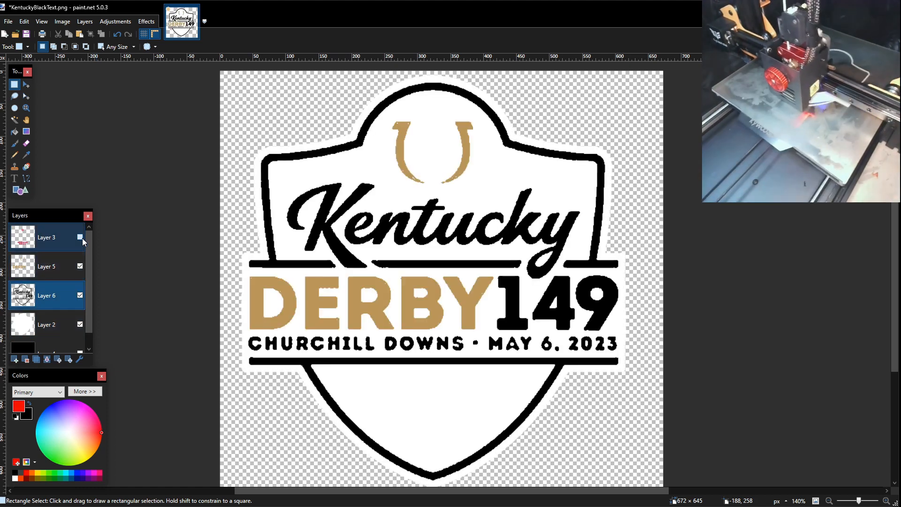
left_click(80, 237)
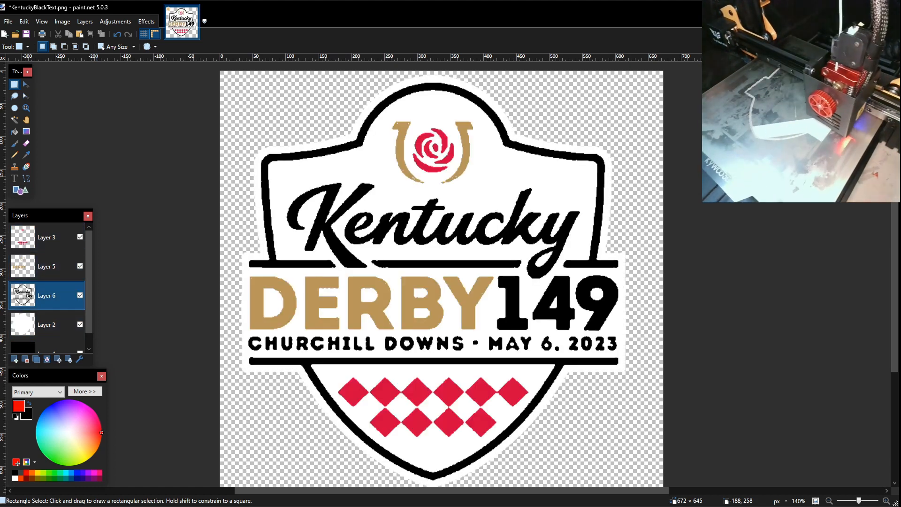
Inspect the extruded Kentucky Derby logo from the side in 3D Builder and its sliced layer preview in UltiMaker Cura
left_click(851, 505)
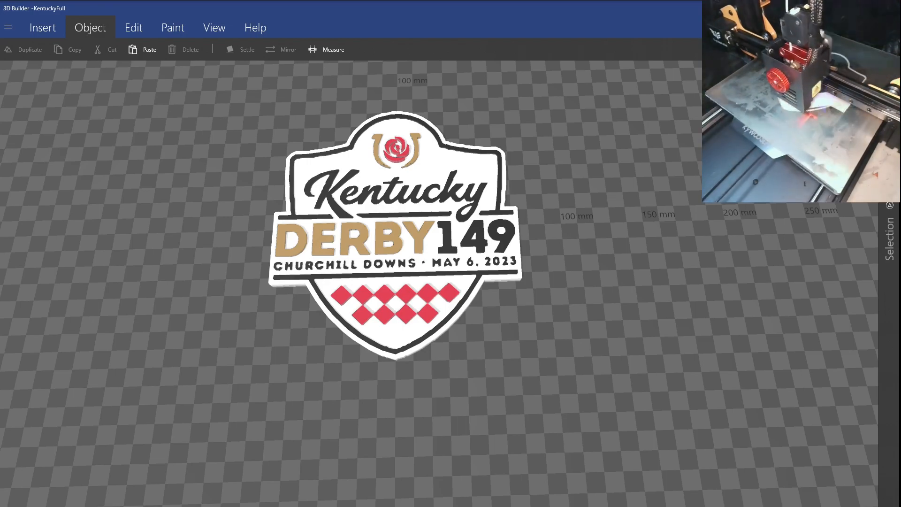
left_click_drag(269, 357, 666, 193)
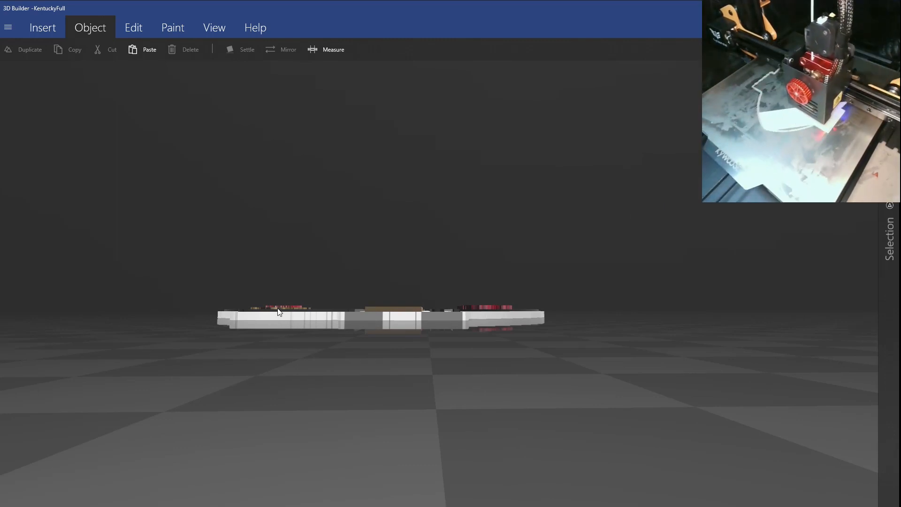
left_click_drag(537, 193, 308, 204)
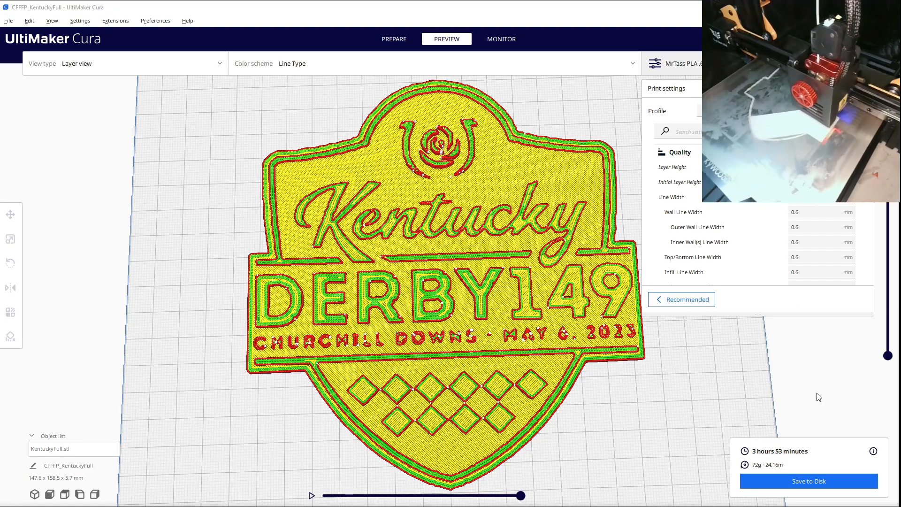
left_click_drag(888, 85, 879, 190)
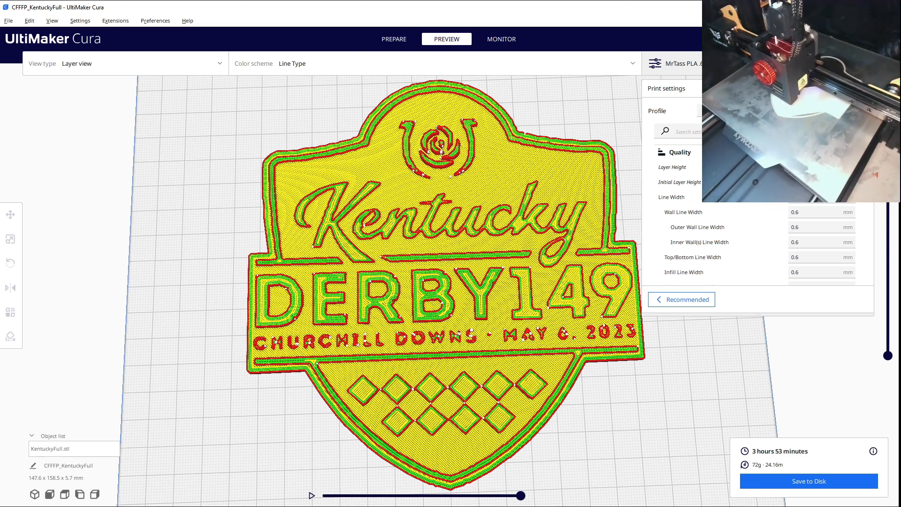
right_click_drag(258, 401, 302, 424)
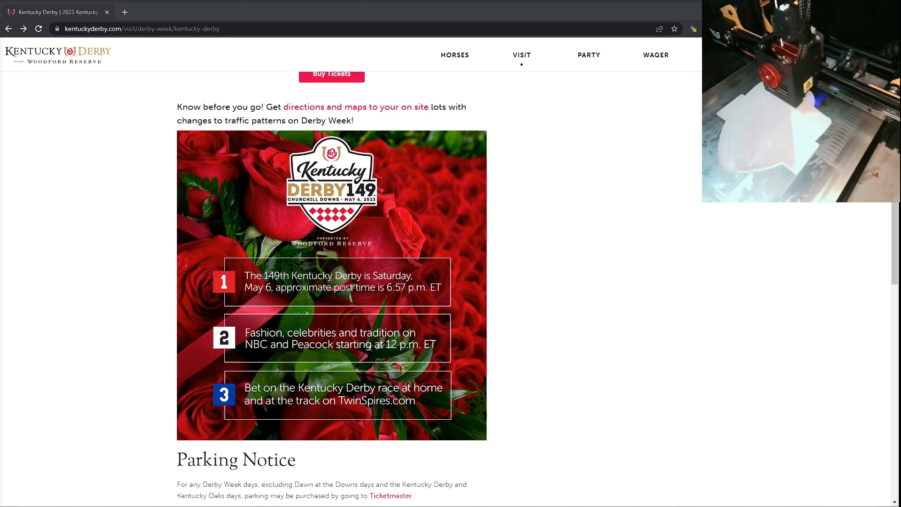
Capture a rectangular snip of the Kentucky Derby 149 shield logo from the web page with Snipping Tool
left_click_drag(900, 136, 695, 117)
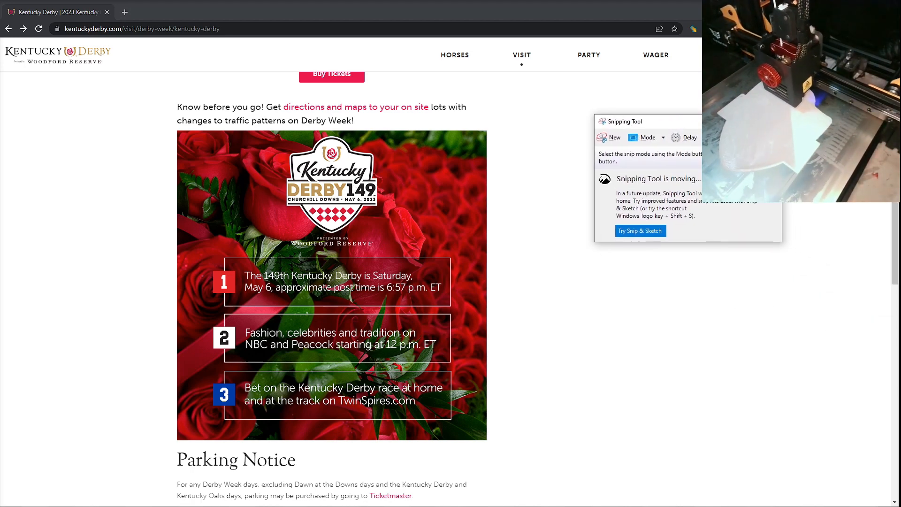
left_click(612, 137)
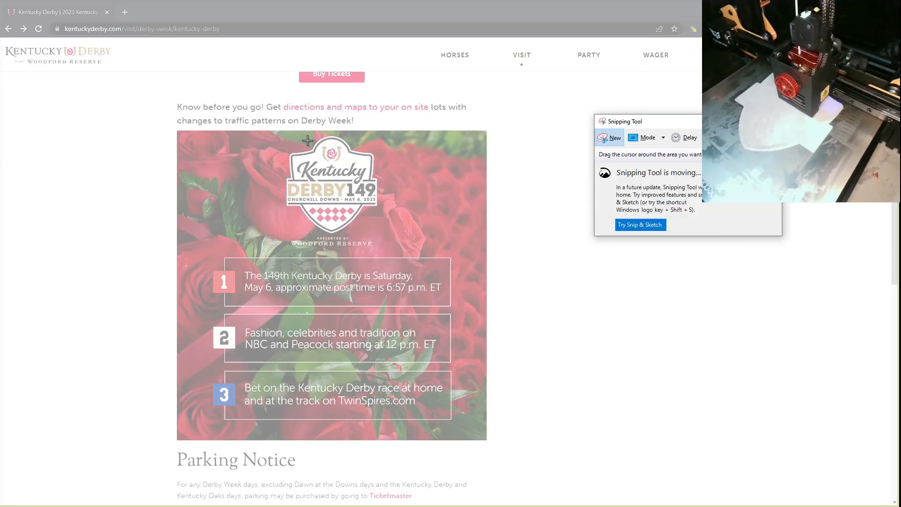
left_click_drag(282, 135, 386, 235)
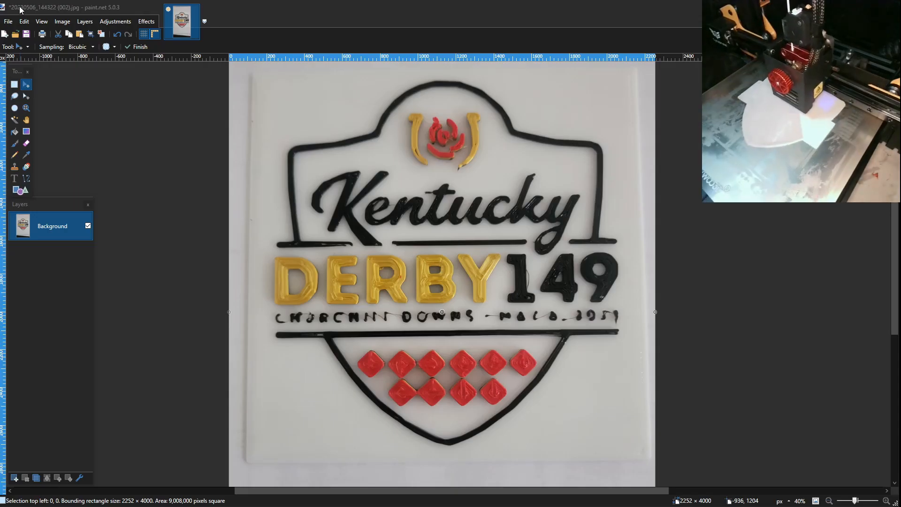
Switch to paint.net, create a new 224 × 215 pixel image and paste the captured logo into it
left_click(4, 34)
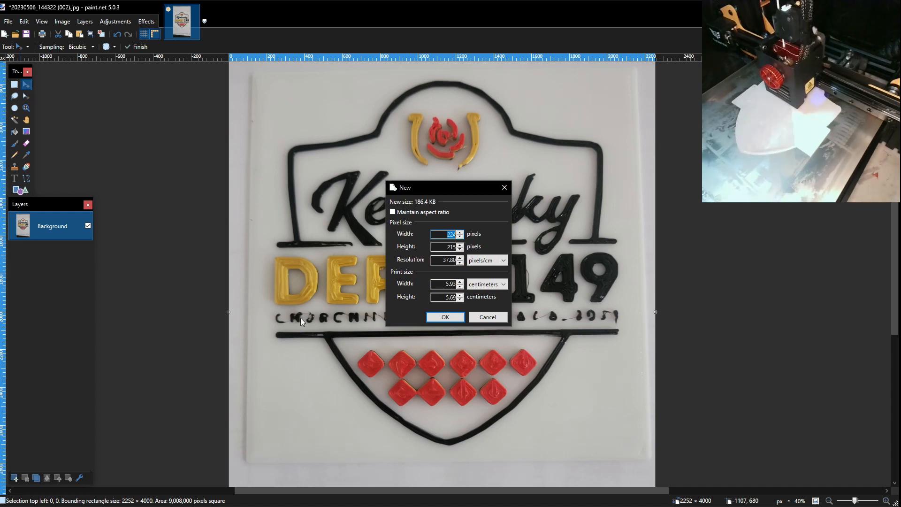
left_click(441, 316)
key("ctrl+v")
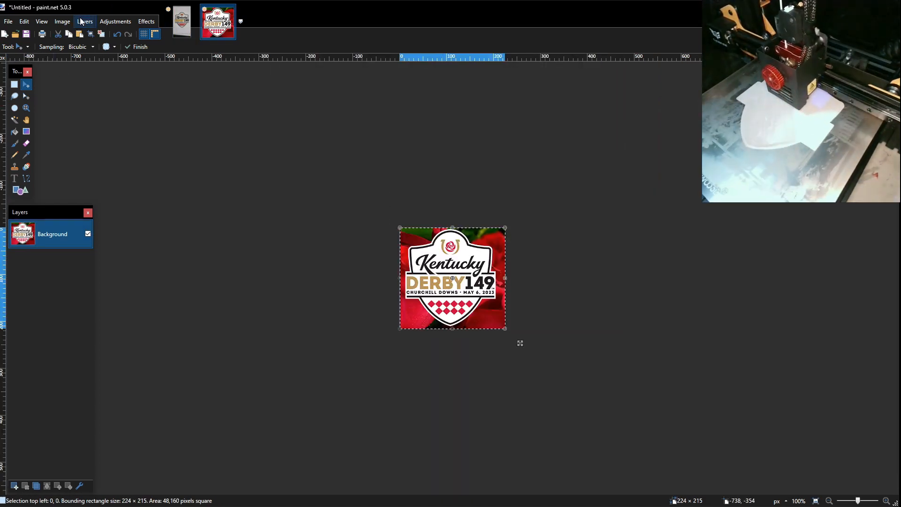
Resize the image by percentage to 300%
left_click(62, 21)
left_click(68, 47)
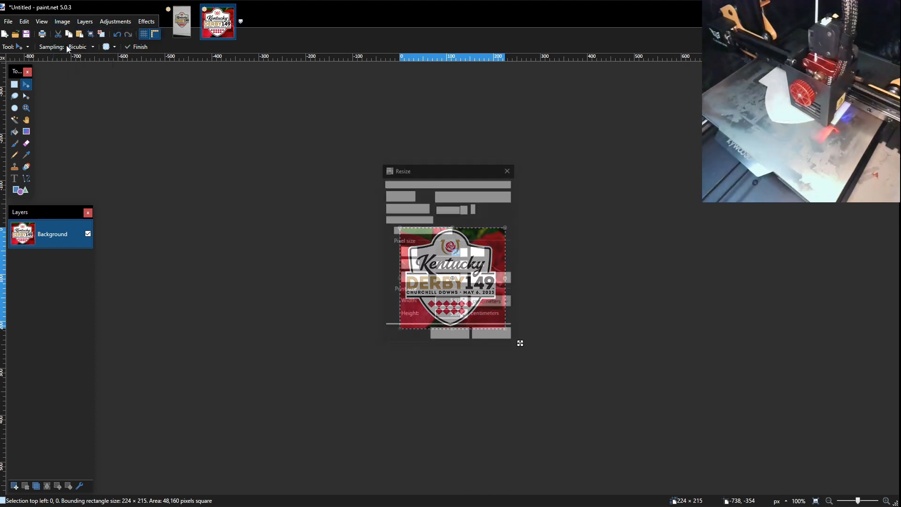
left_click(387, 208)
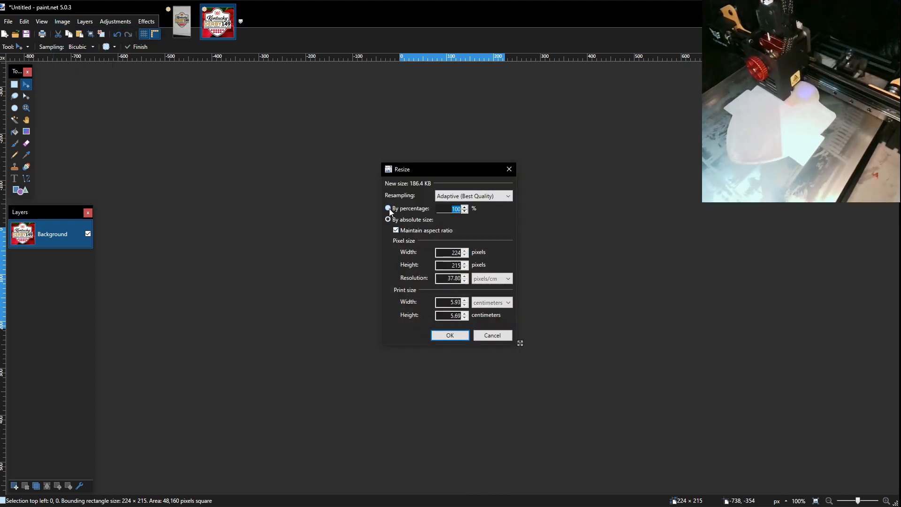
type("300")
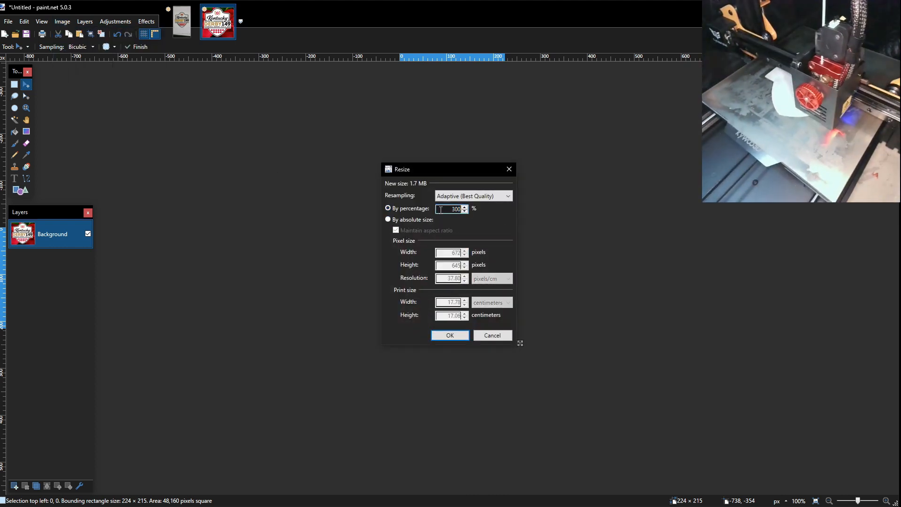
key("Return")
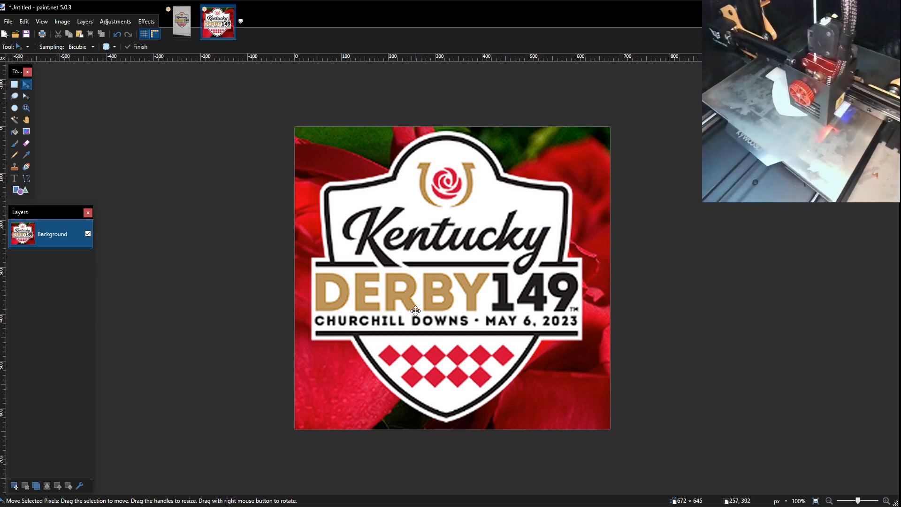
Select the rose background around the shield with the Magic Wand at 77% tolerance and delete it
left_click(14, 120)
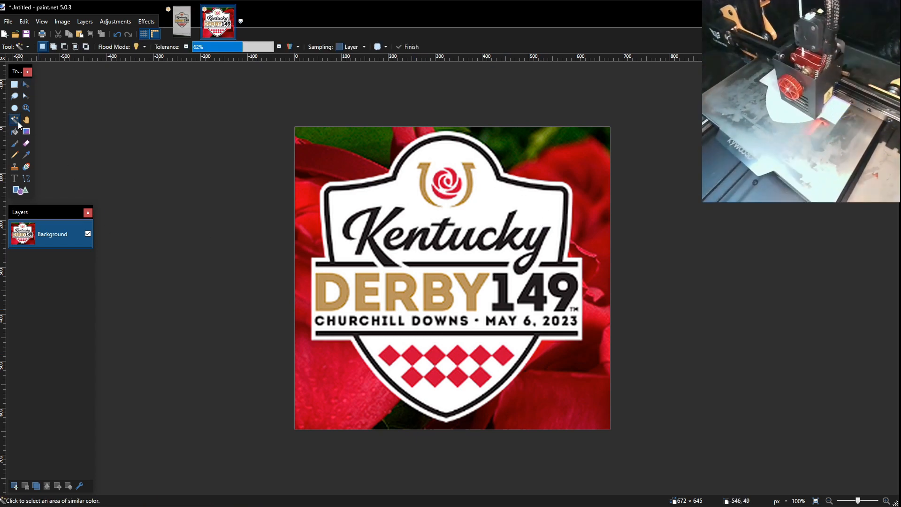
left_click(347, 161)
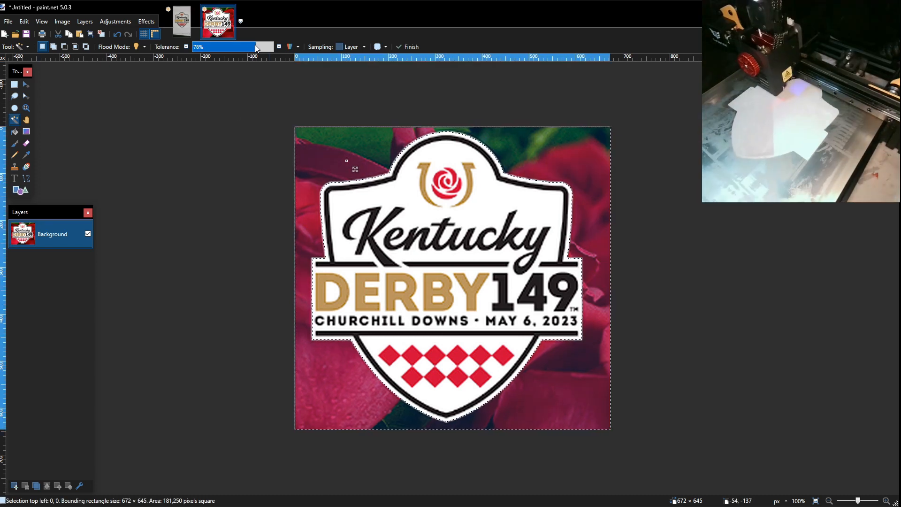
left_click_drag(245, 49, 267, 44)
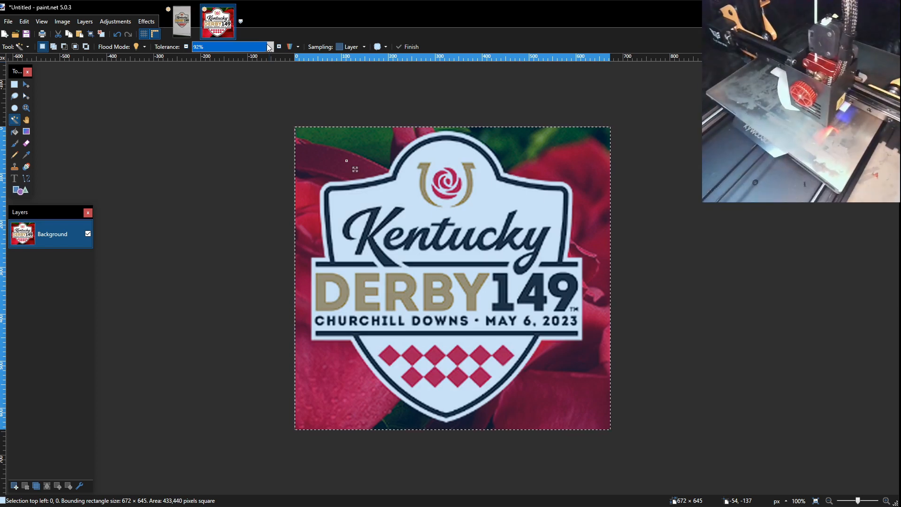
left_click_drag(269, 48, 261, 48)
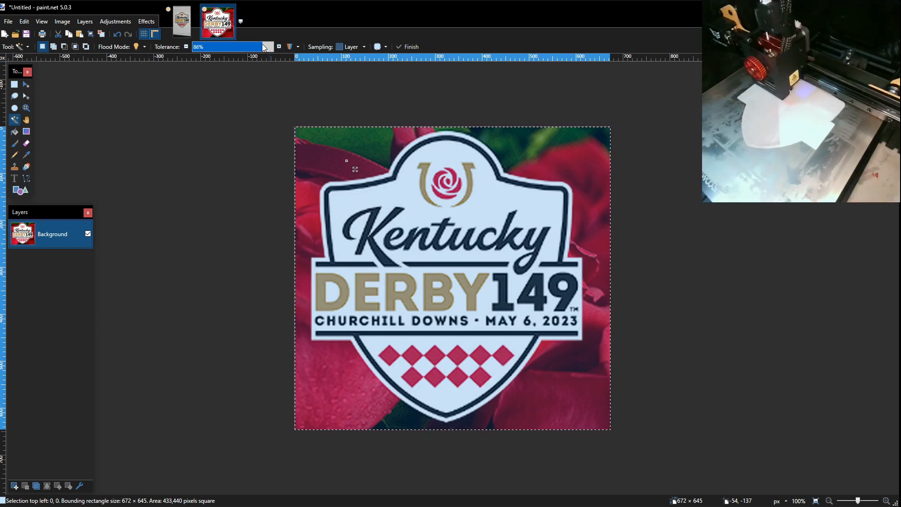
left_click_drag(262, 48, 256, 48)
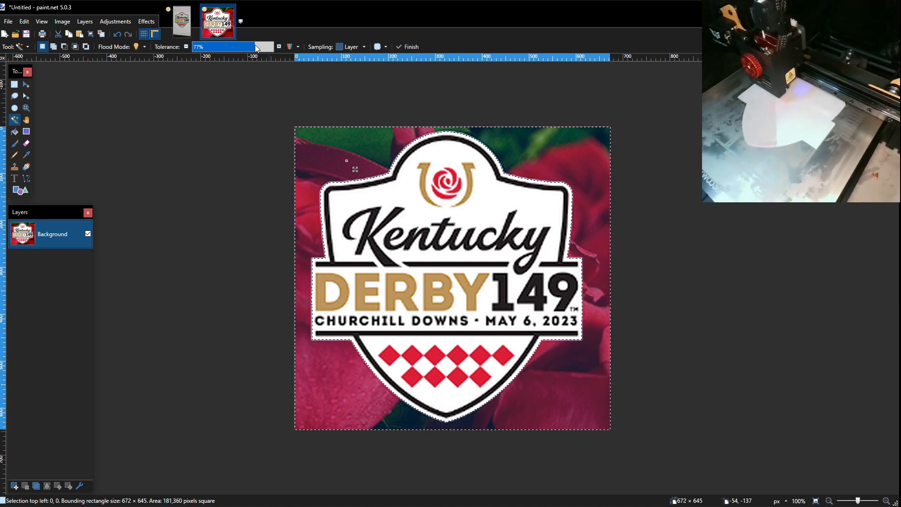
key("Delete")
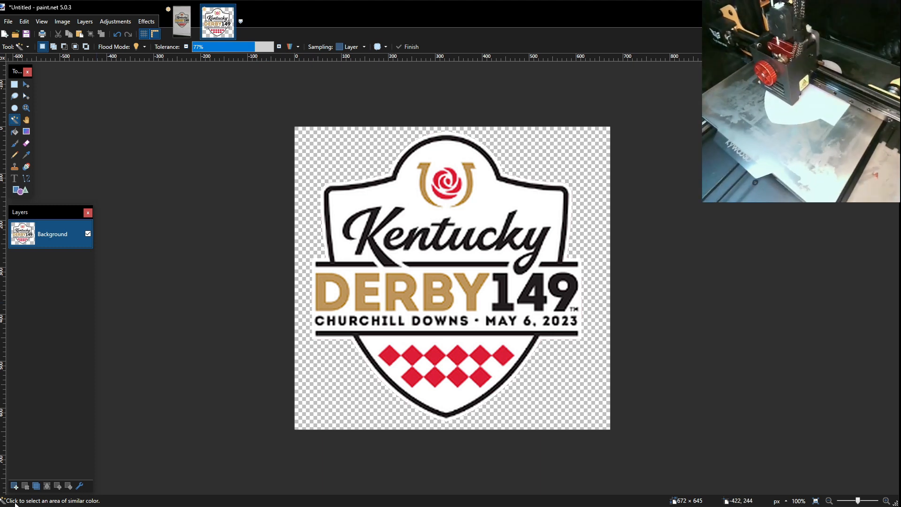
Add two empty layers above the Background layer
left_click(14, 486)
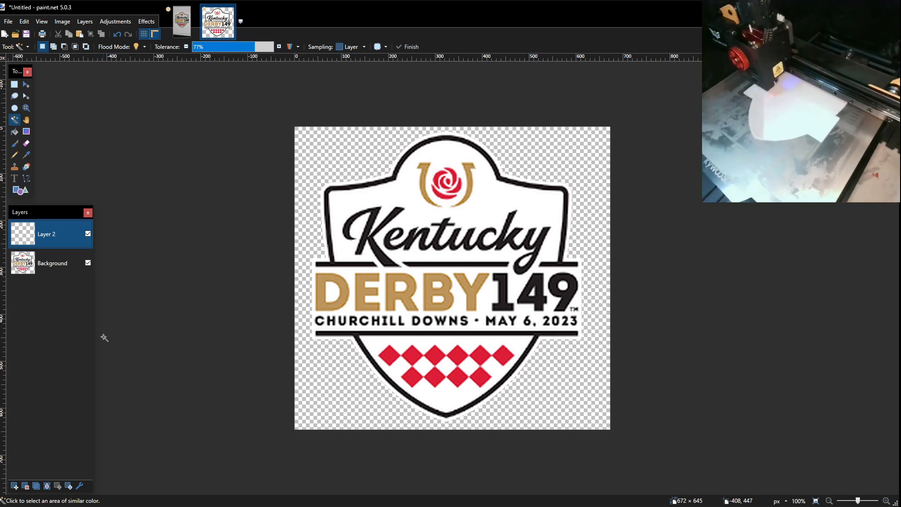
left_click(15, 486)
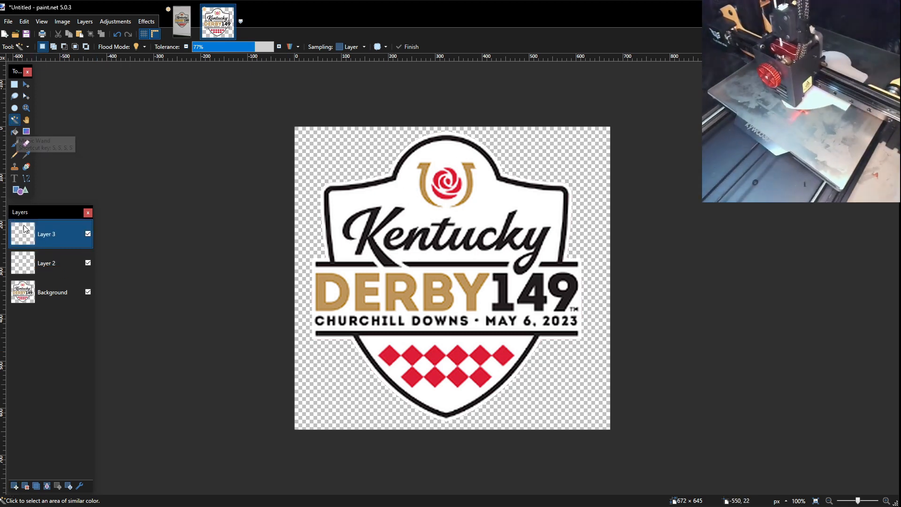
Try to select the shield's white area with the Magic Wand on Layer 2, lowering the tolerance to 16%
left_click(47, 256)
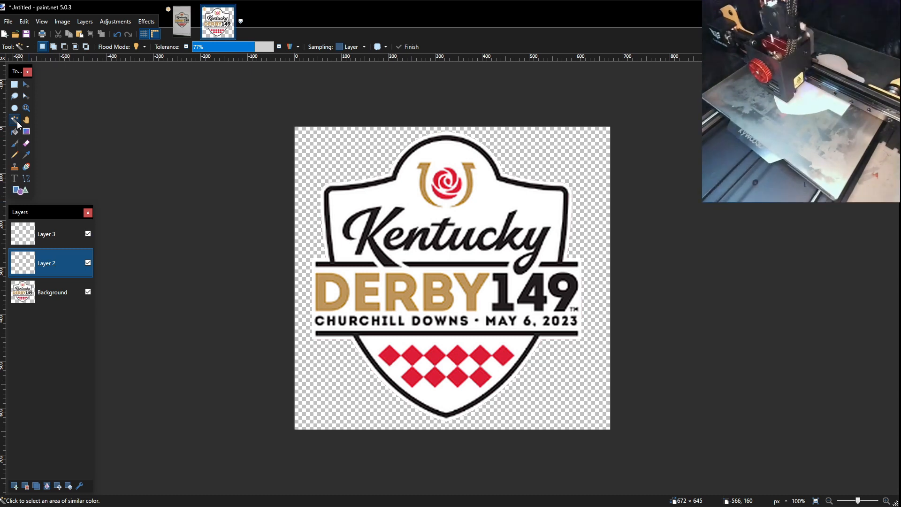
left_click(380, 199)
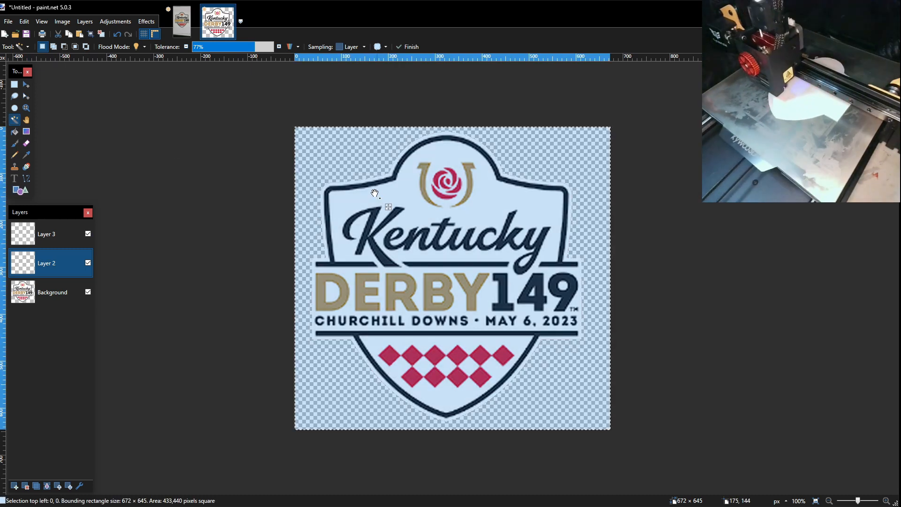
left_click(245, 48)
left_click_drag(245, 48, 206, 53)
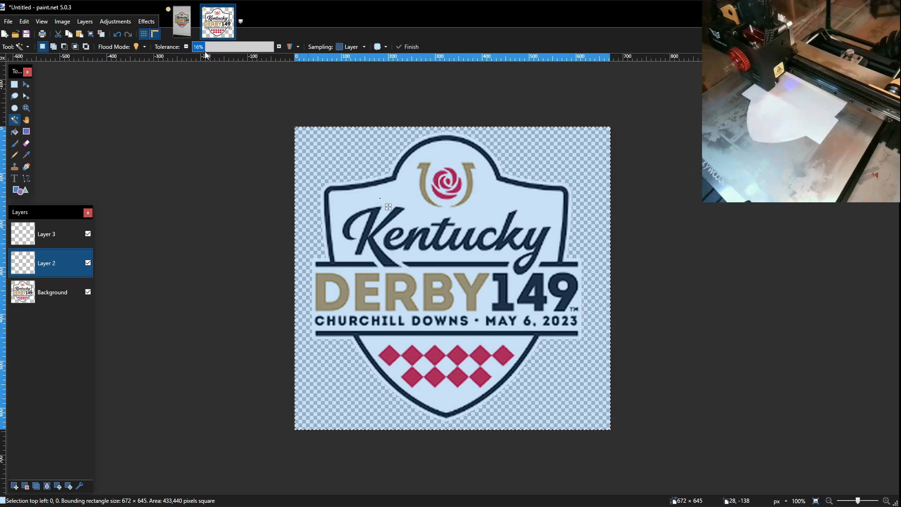
On the Background layer, select the white area of the upper shield with the Magic Wand at 61% tolerance and delete it
left_click(22, 293)
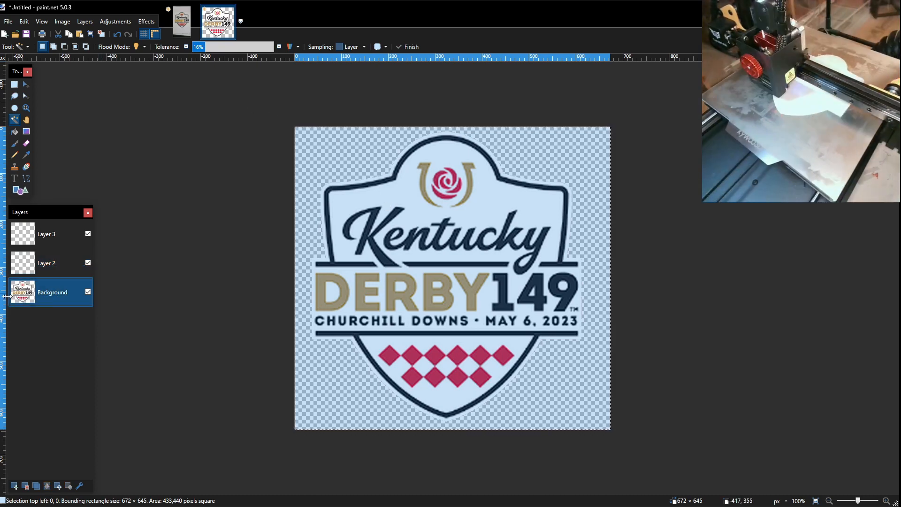
left_click(410, 202)
left_click(209, 49)
left_click_drag(208, 49, 254, 52)
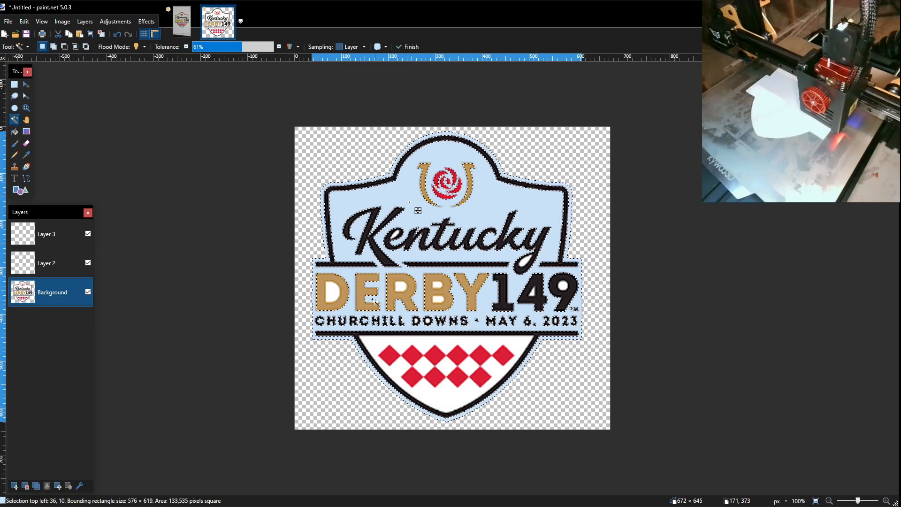
key("ctrl+d")
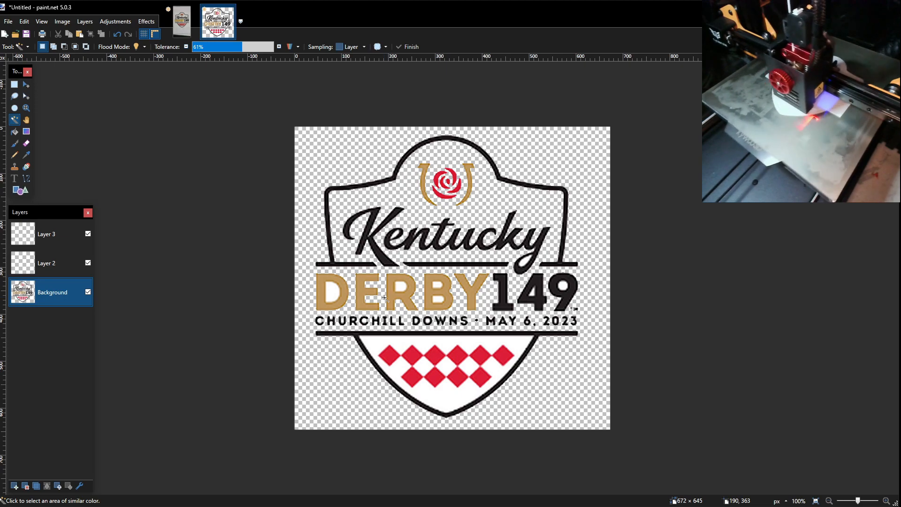
Select all the shield's white area on the Background layer with the Magic Wand at 51% tolerance and cut it out
left_click(362, 287)
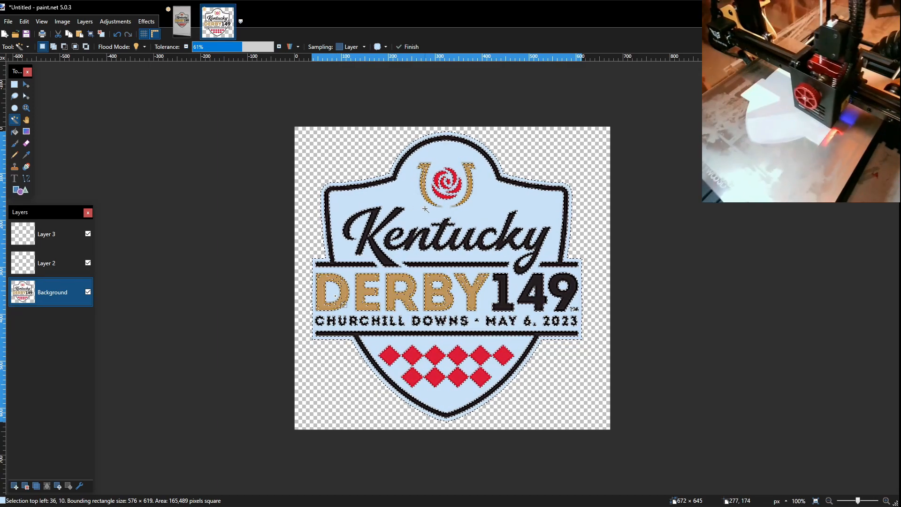
left_click(238, 48)
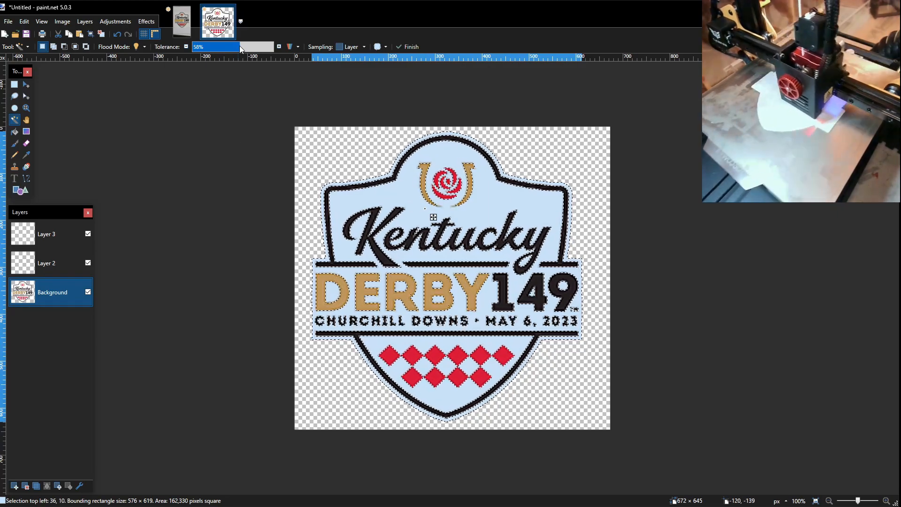
left_click_drag(238, 49, 235, 50)
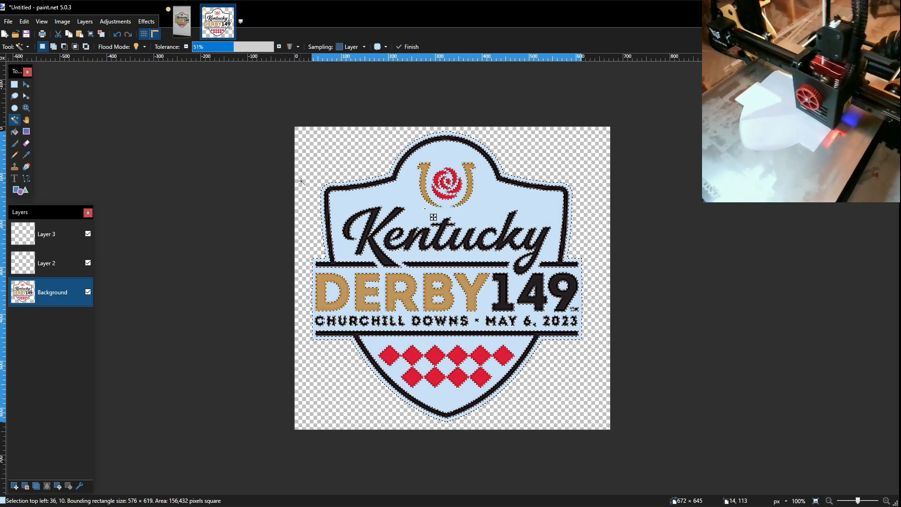
key("ctrl+d")
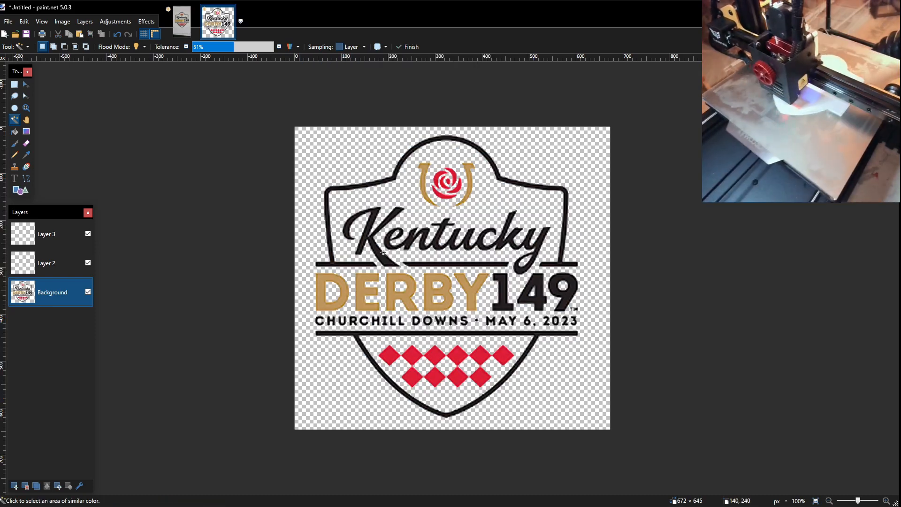
Paste the cut white area onto Layer 2, hide the Background layer and clear the selection
left_click(52, 264)
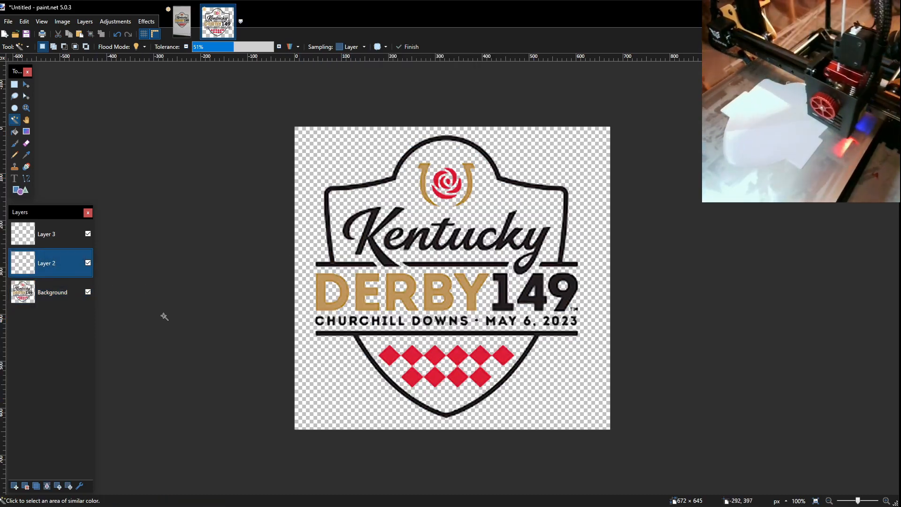
key("ctrl+v")
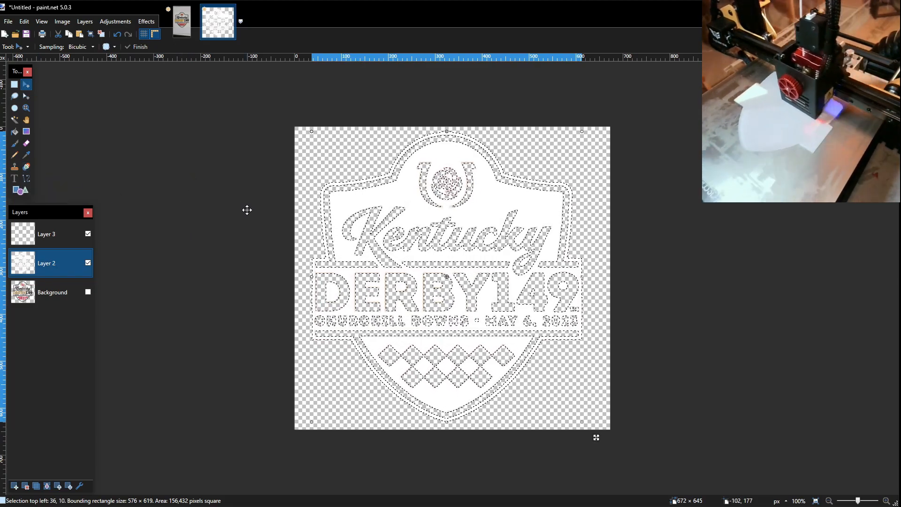
left_click(16, 86)
left_click(287, 155)
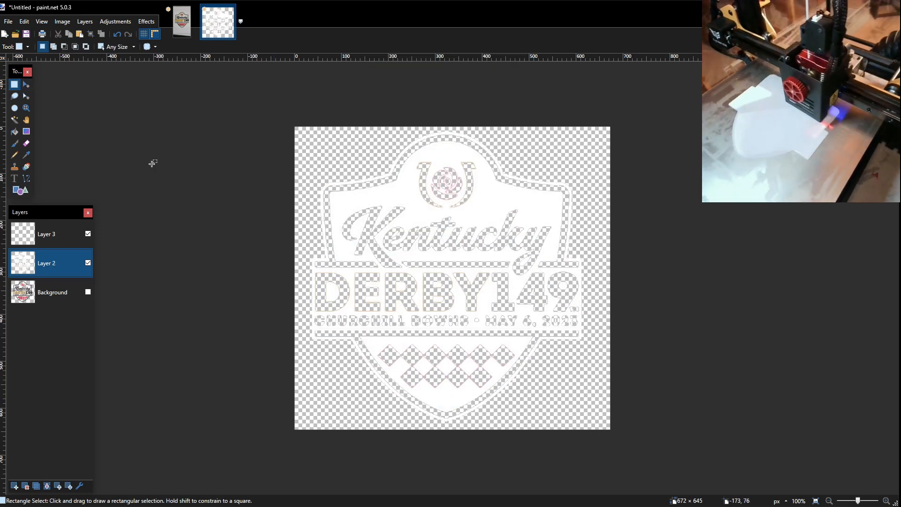
Set the primary colour to white and fill the upper shield outline and the K of Kentucky with the Paint Bucket
left_click(15, 132)
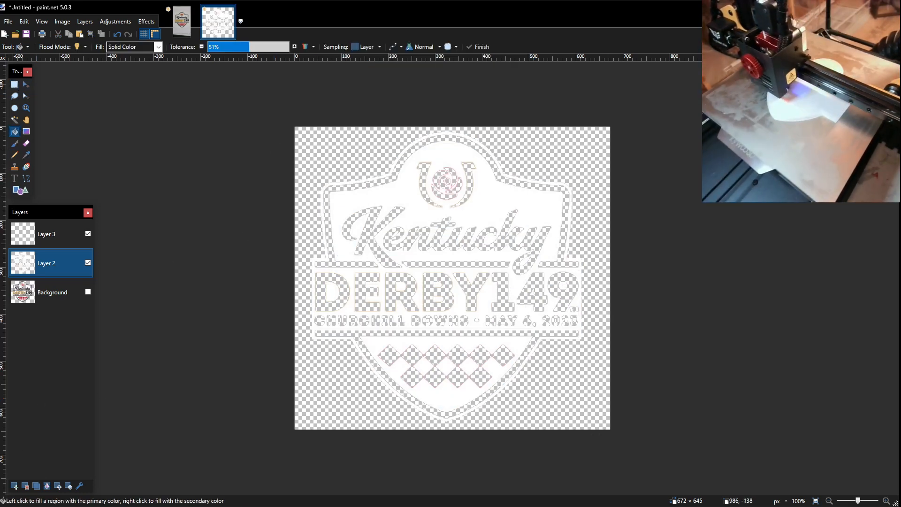
left_click(868, 22)
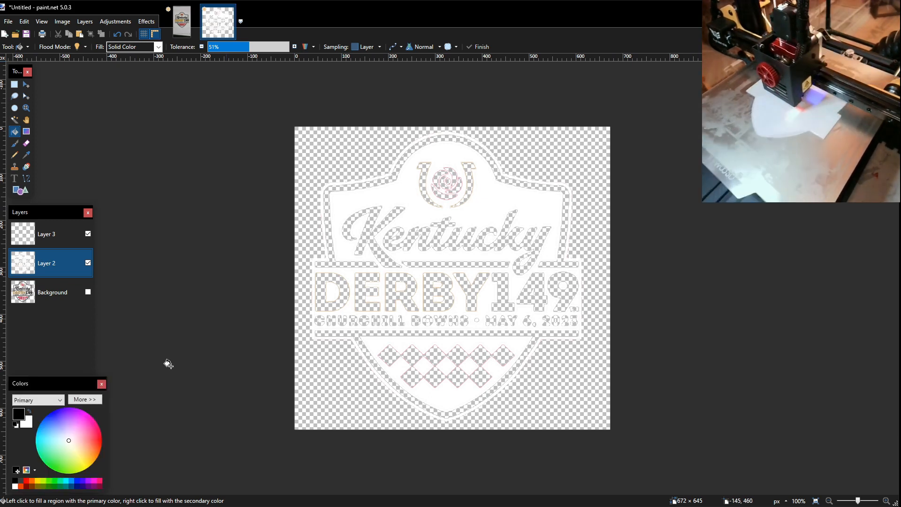
left_click(15, 486)
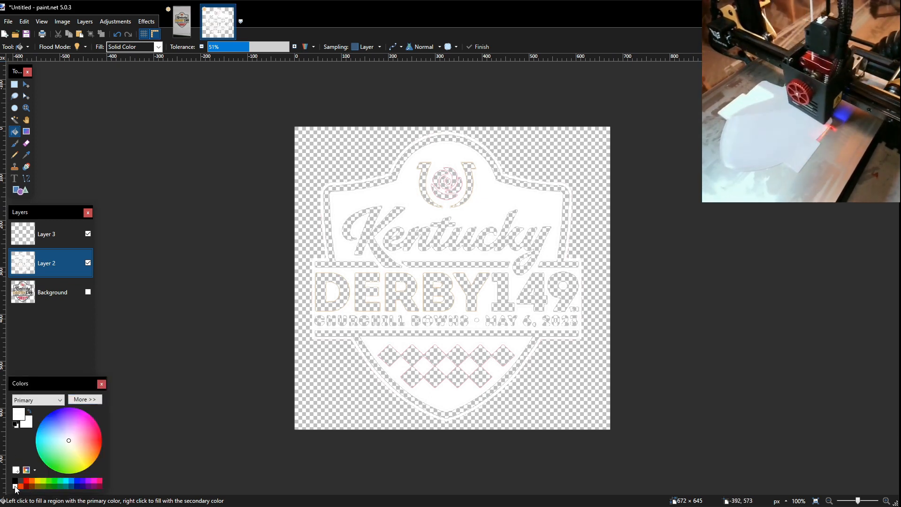
left_click(27, 155)
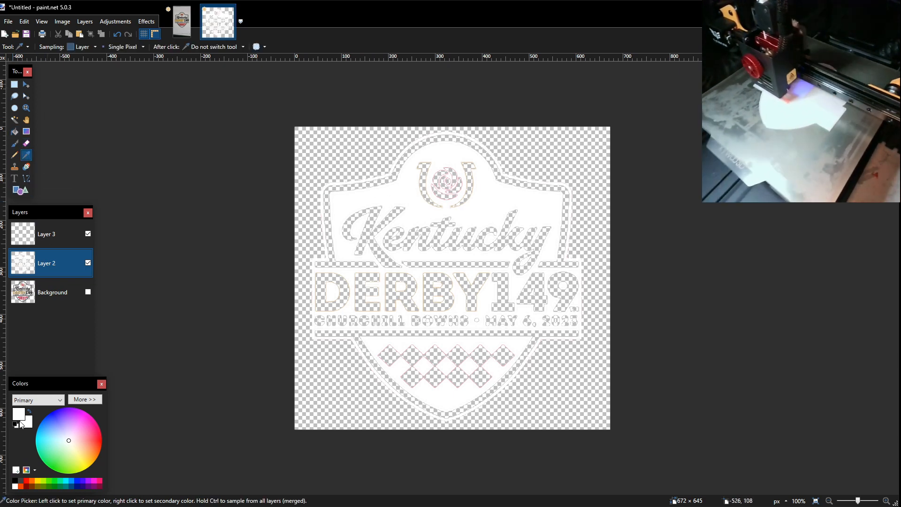
left_click(15, 132)
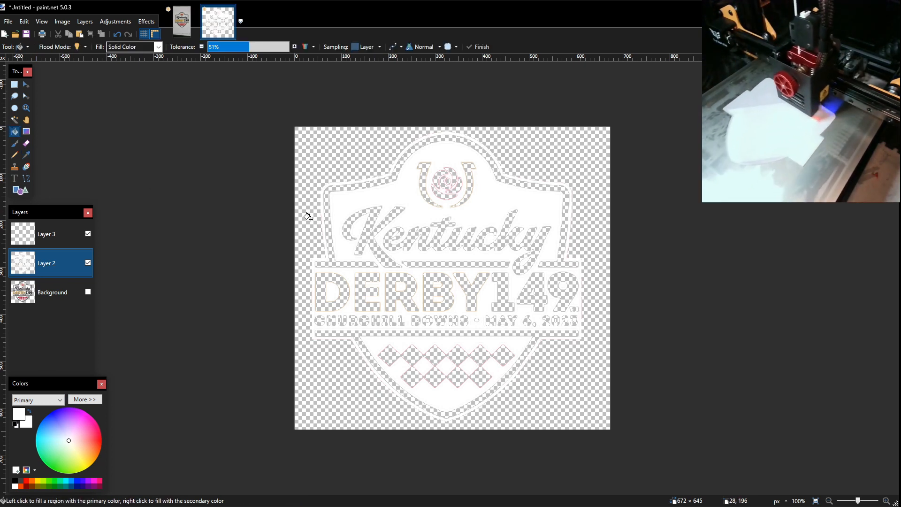
left_click(328, 207)
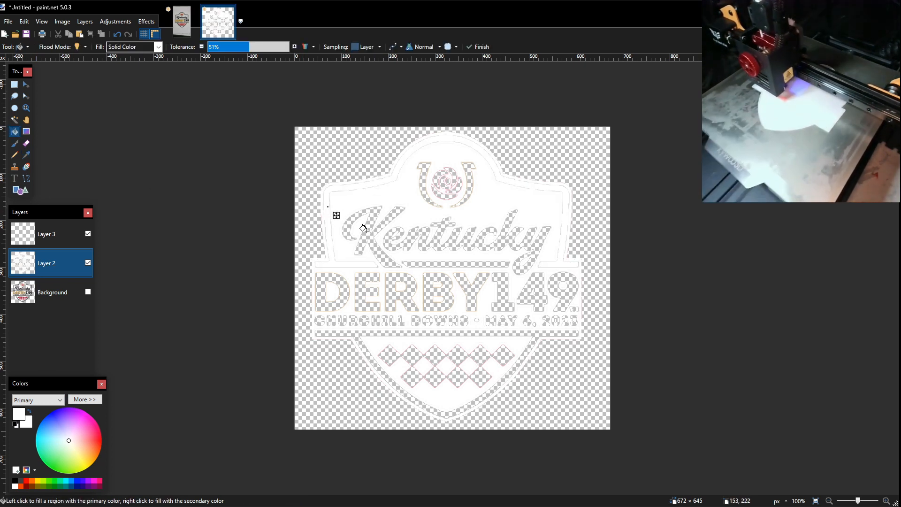
left_click(345, 229)
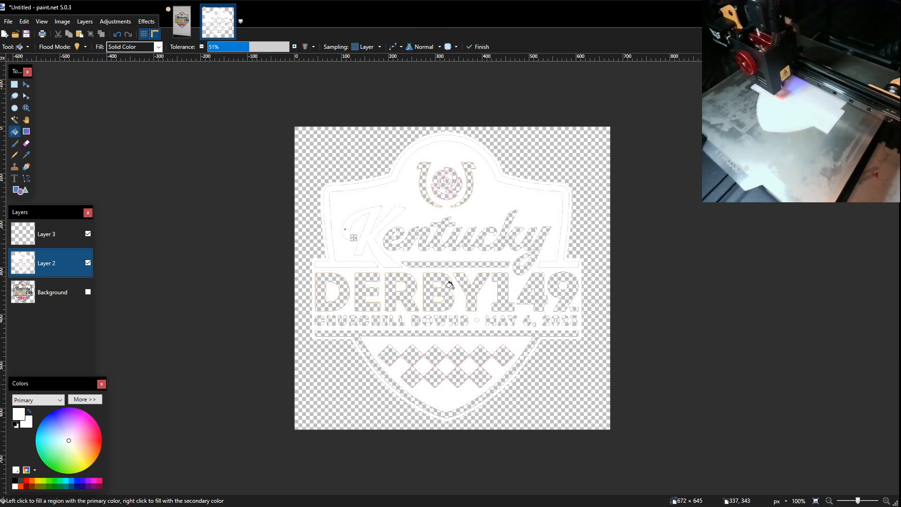
Fill the left half of the horseshoe and the leftover edge lines of the upper shield with white
scroll(380, 243, "up", 2, "ctrl")
scroll(437, 271, "up", 1, "ctrl")
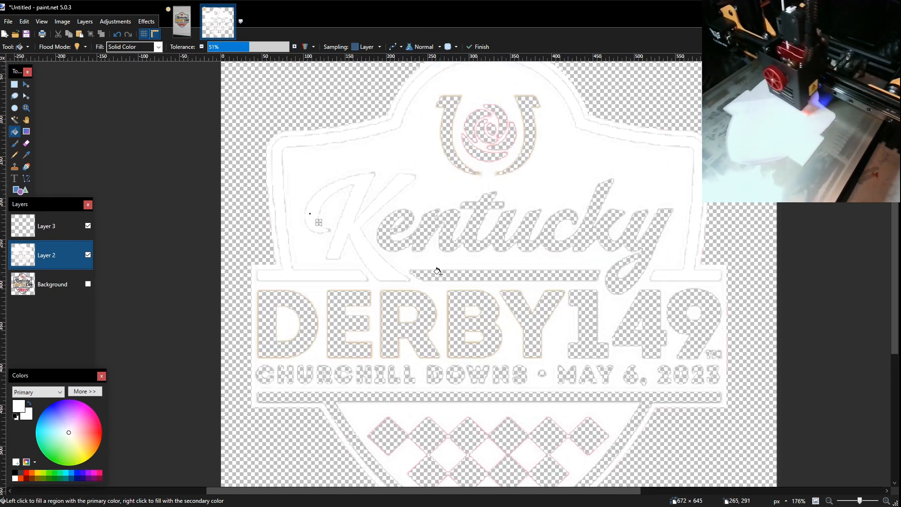
left_click(448, 127)
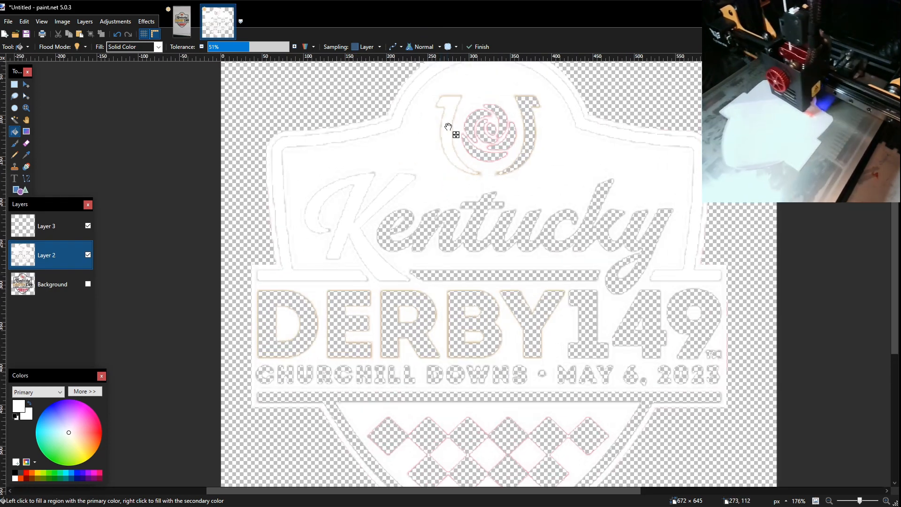
left_click(273, 190)
Fill the letters D, E and R of DERBY, including their leftover inner outlines, with white
left_click(274, 291)
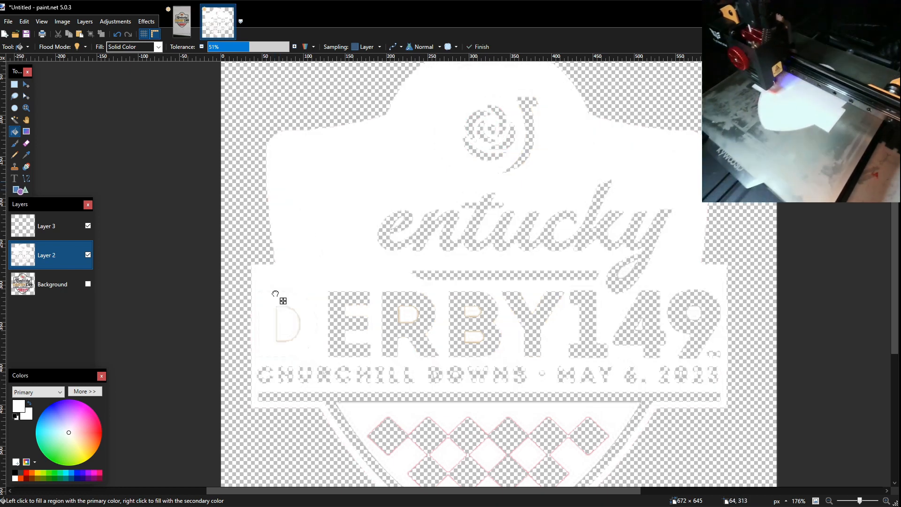
left_click_drag(283, 301, 295, 299)
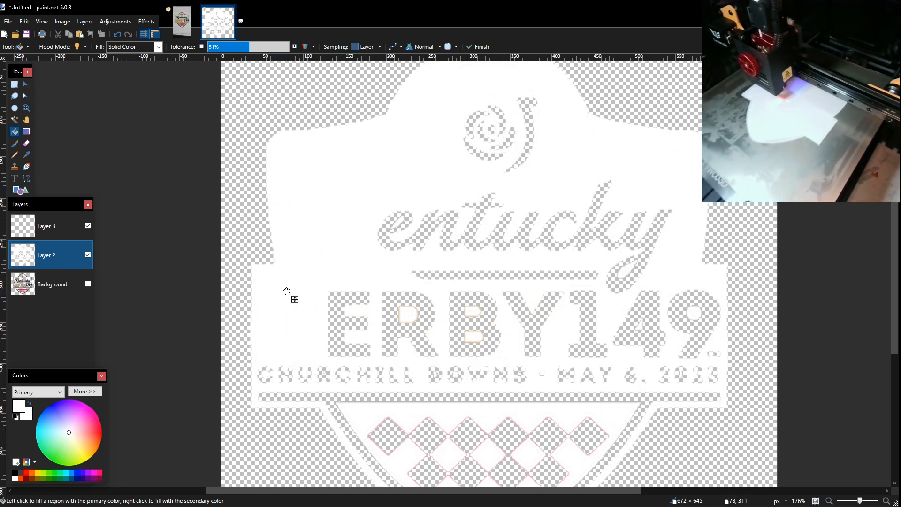
left_click(342, 300)
left_click(398, 299)
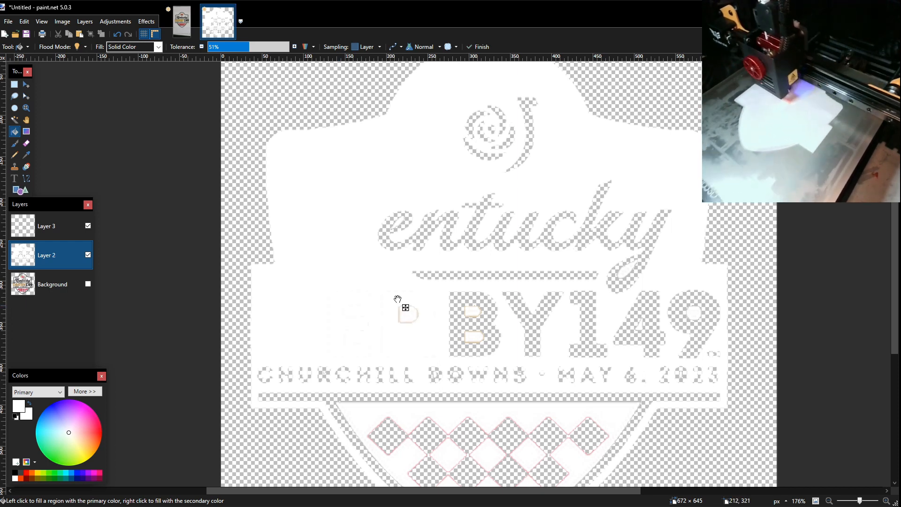
left_click(394, 313)
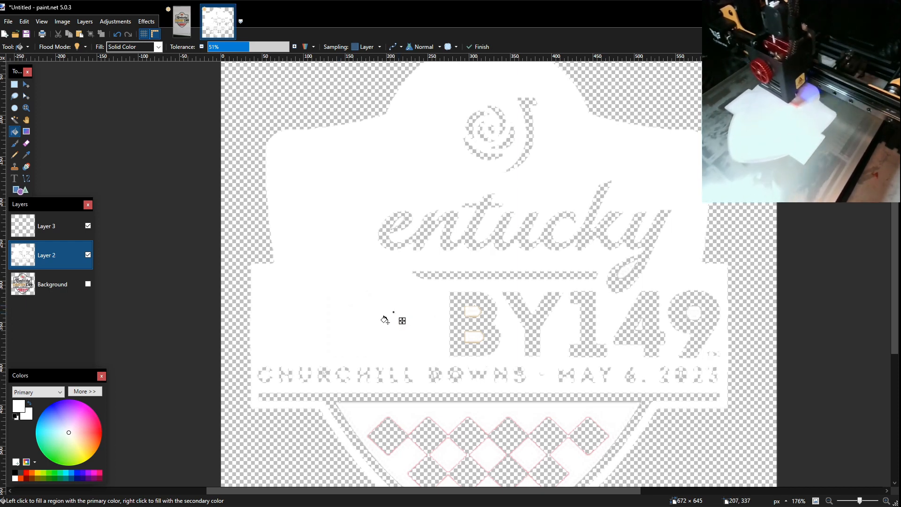
Fill the lower shield's border, the diamond pattern and the first letters of the CHURCHILL DOWNS line with white
left_click(327, 396)
left_click(384, 433)
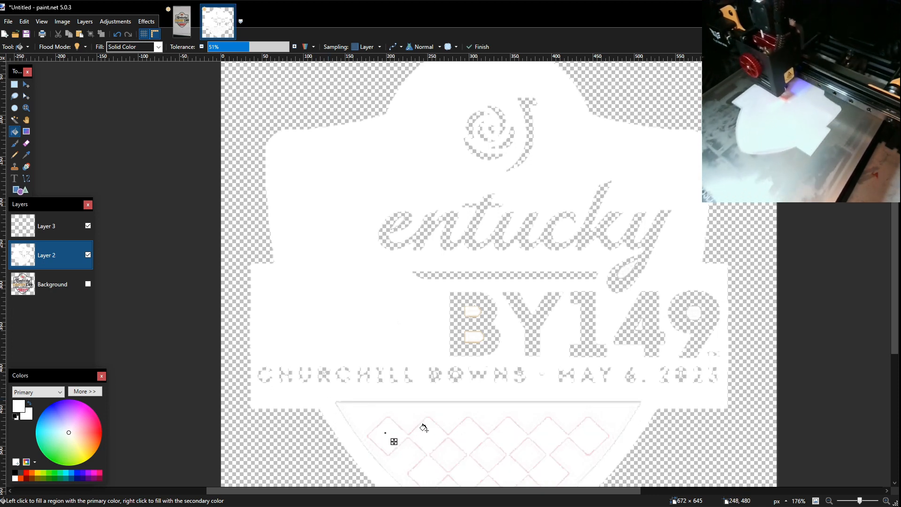
left_click(418, 419)
left_click(324, 371)
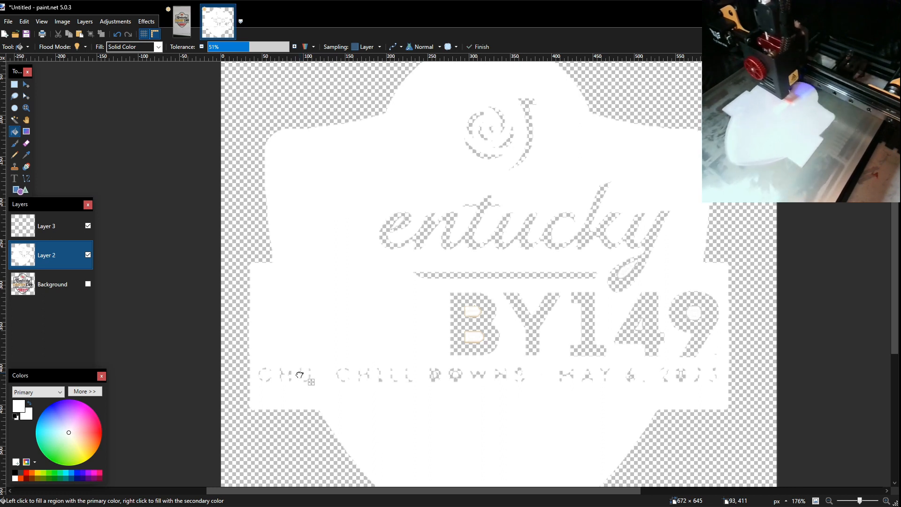
left_click(263, 372)
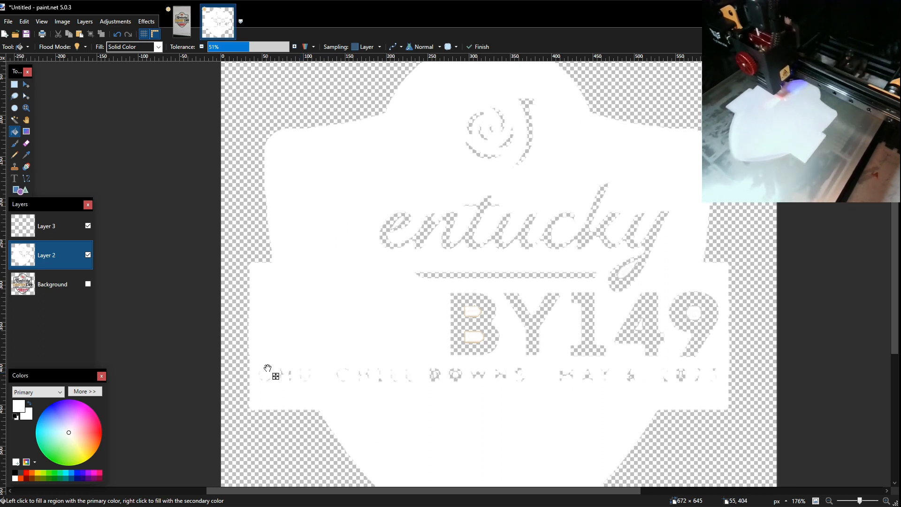
Fill the letters B and Y of DERBY and the digits 149 with white
left_click(460, 331)
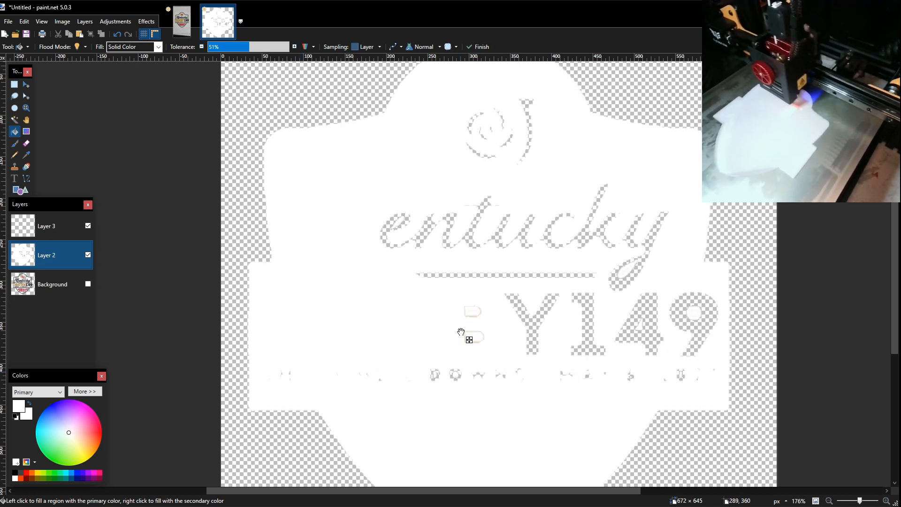
left_click(528, 322)
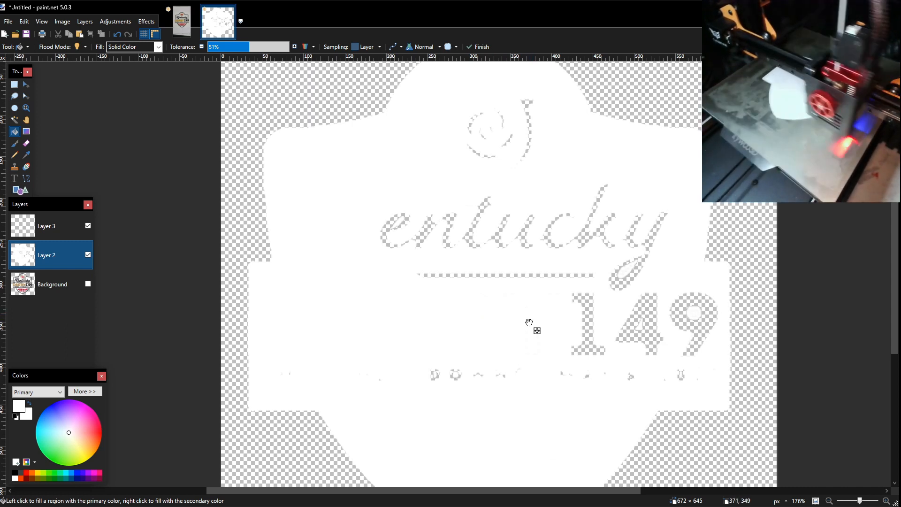
left_click(581, 300)
left_click(652, 302)
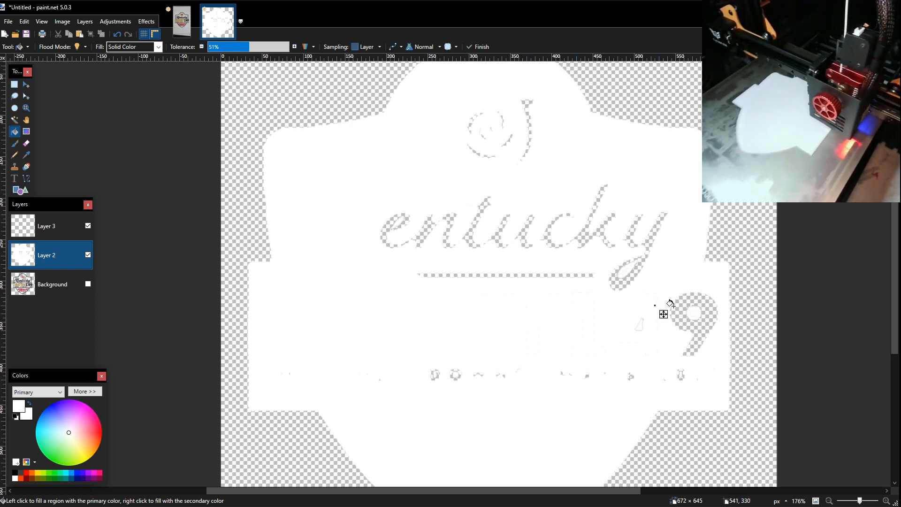
left_click(680, 302)
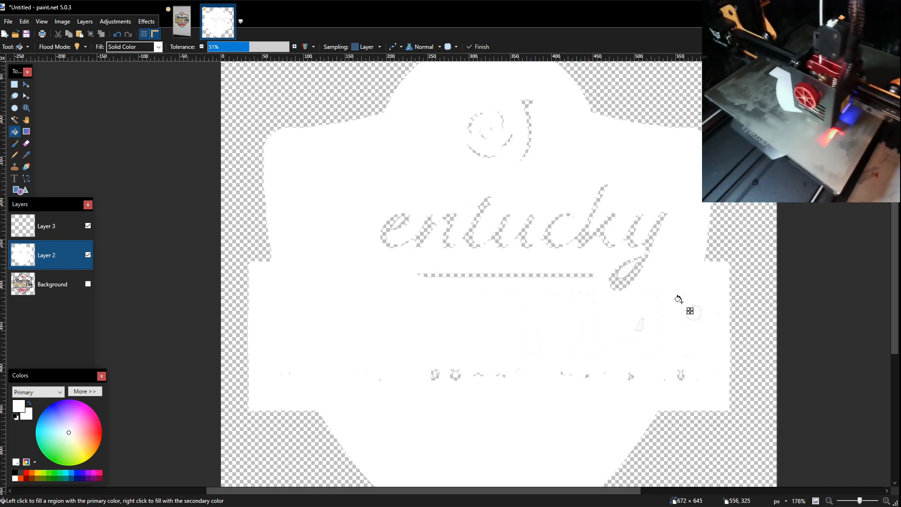
Fill gaps in the date lettering and the letter k of Kentucky with white
left_click(679, 377)
left_click(589, 375)
left_click(587, 237)
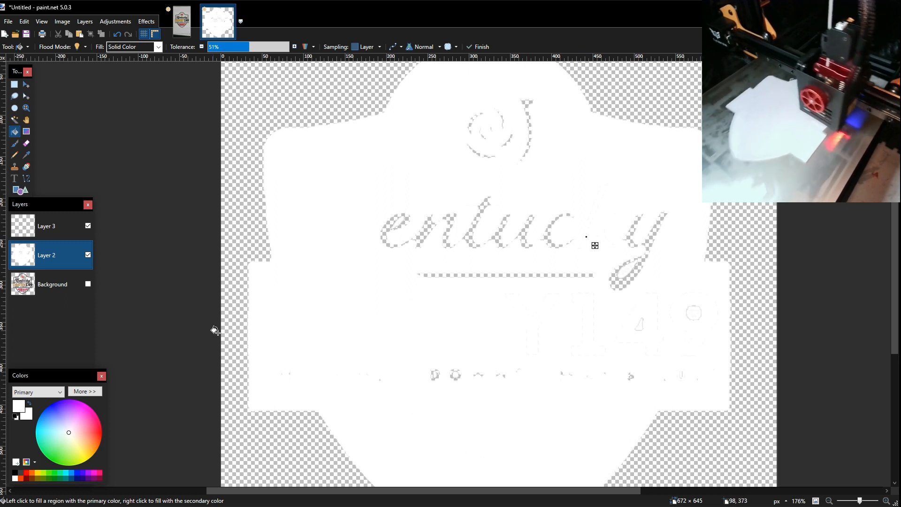
Paint over the remaining gaps inside the shield in white with the Paintbrush at size 45
left_click(15, 143)
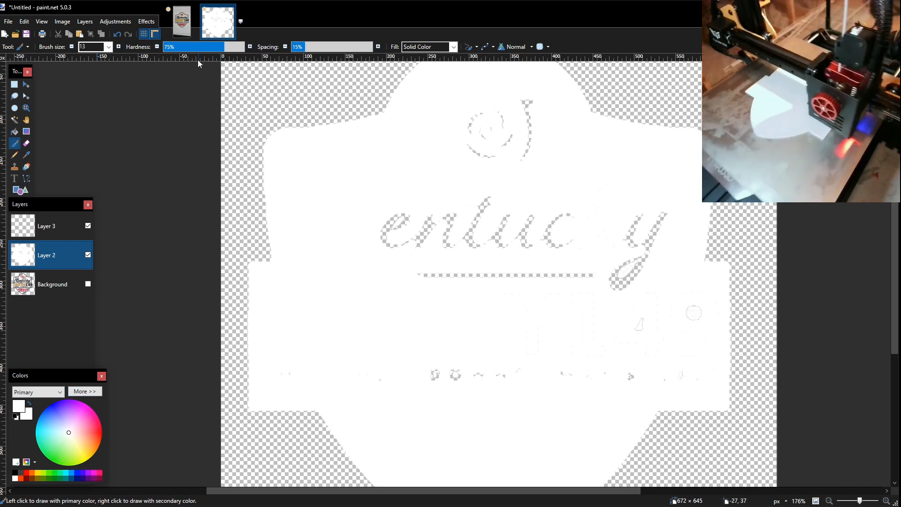
left_click(108, 47)
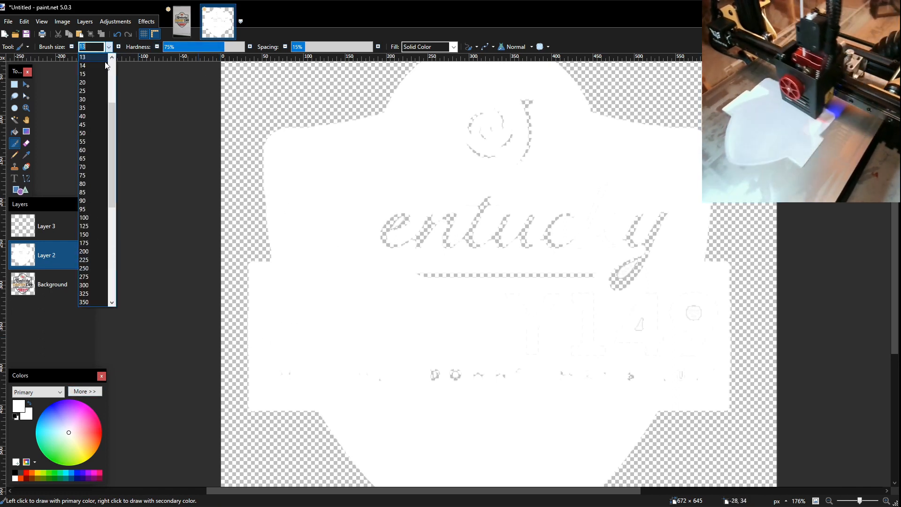
left_click(85, 127)
mouse_move(383, 254)
left_mouse_down()
mouse_move(393, 231)
mouse_move(462, 207)
mouse_move(428, 257)
mouse_move(474, 117)
mouse_move(640, 228)
mouse_move(523, 194)
mouse_move(632, 205)
mouse_move(636, 254)
mouse_move(597, 232)
mouse_move(417, 244)
mouse_move(661, 294)
mouse_move(695, 377)
mouse_move(282, 374)
mouse_move(656, 314)
mouse_move(579, 330)
mouse_move(349, 331)
left_mouse_up()
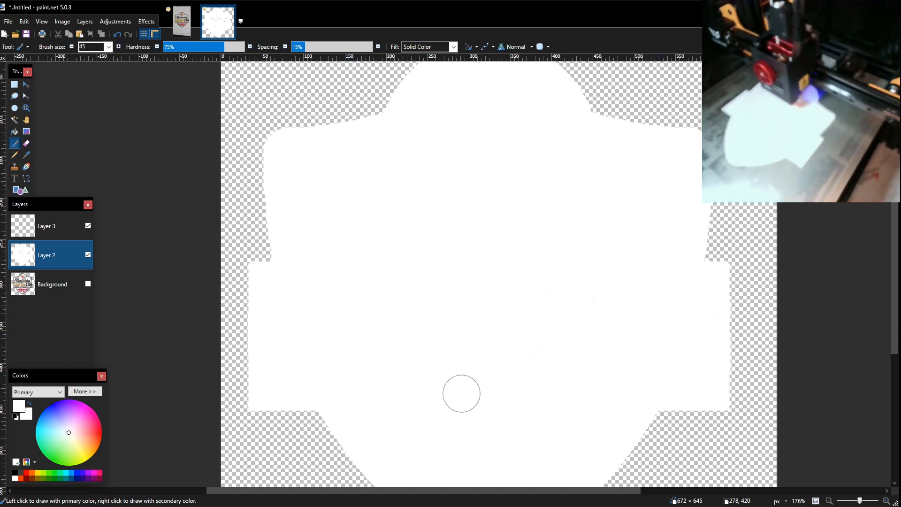
scroll(518, 378, "down", 5)
scroll(519, 378, "up", 4)
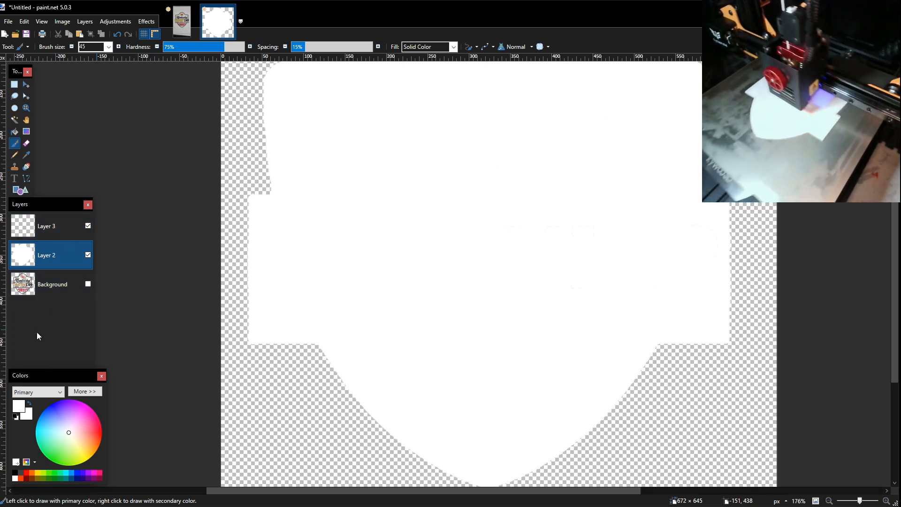
Add a new layer directly beneath Layer 2 and fill it with black using the Paint Bucket
left_click_drag(54, 207, 88, 95)
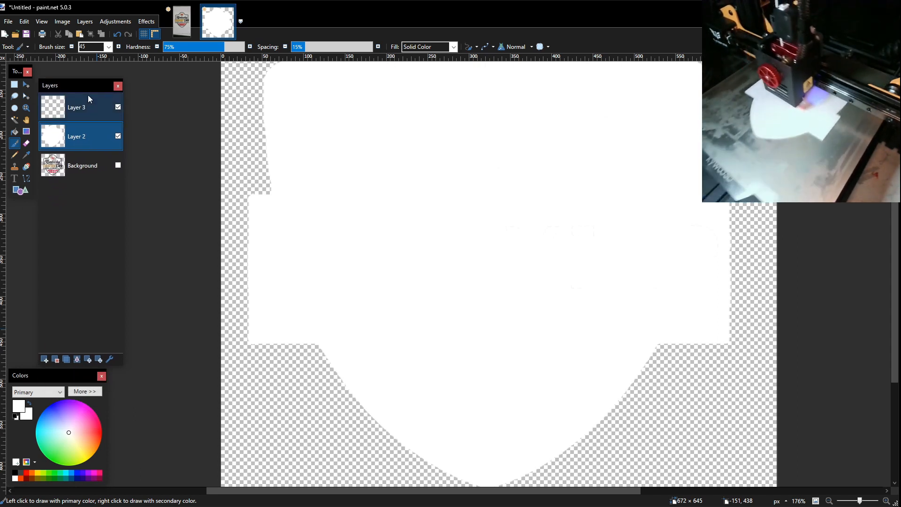
left_click_drag(71, 86, 41, 210)
left_click(14, 360)
left_click_drag(47, 266, 45, 291)
left_click(14, 132)
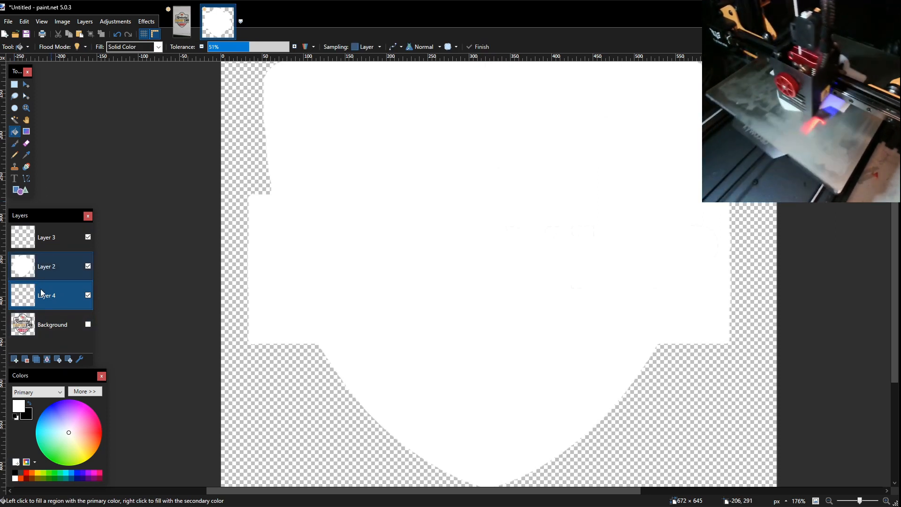
right_click(309, 423)
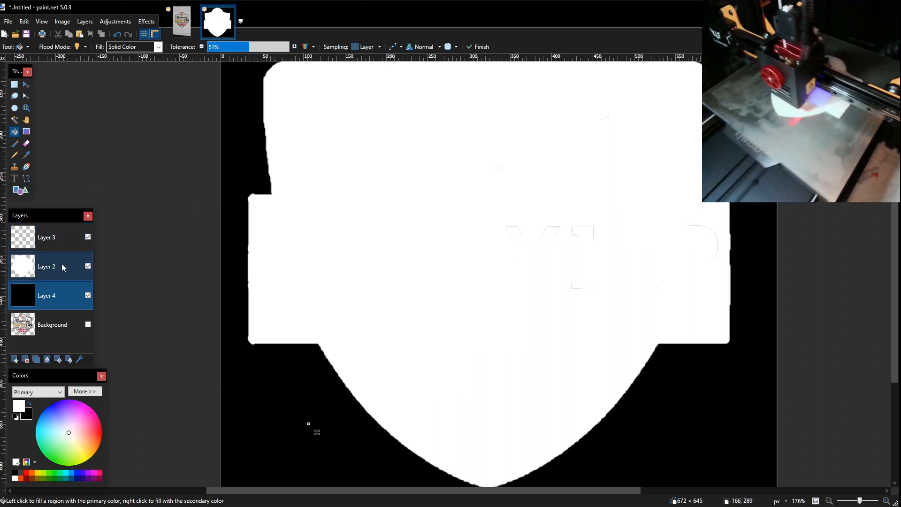
Paint over the remaining letter outlines inside the shield on Layer 2 in white with the Paintbrush at size 45
left_click(71, 261)
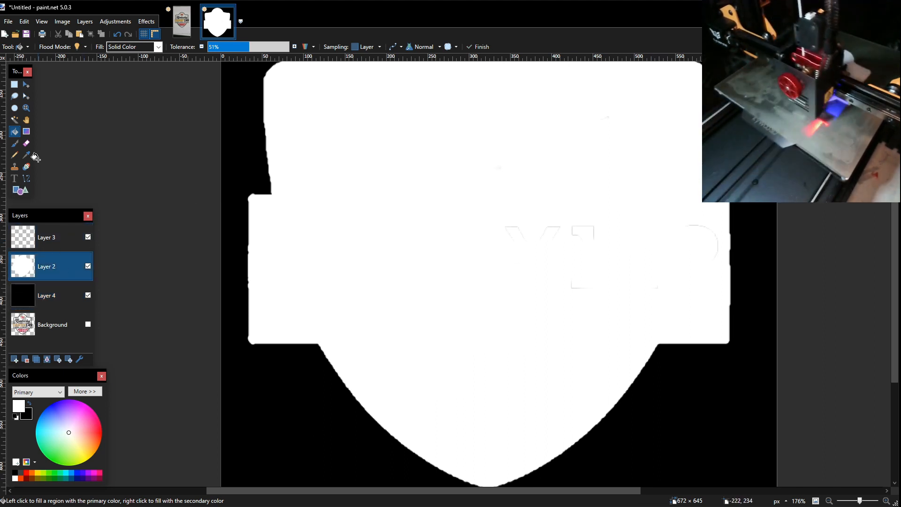
left_click(15, 143)
mouse_move(441, 238)
left_mouse_down()
mouse_move(603, 243)
mouse_move(602, 283)
mouse_move(688, 274)
mouse_move(702, 249)
mouse_move(682, 221)
mouse_move(553, 296)
left_mouse_up()
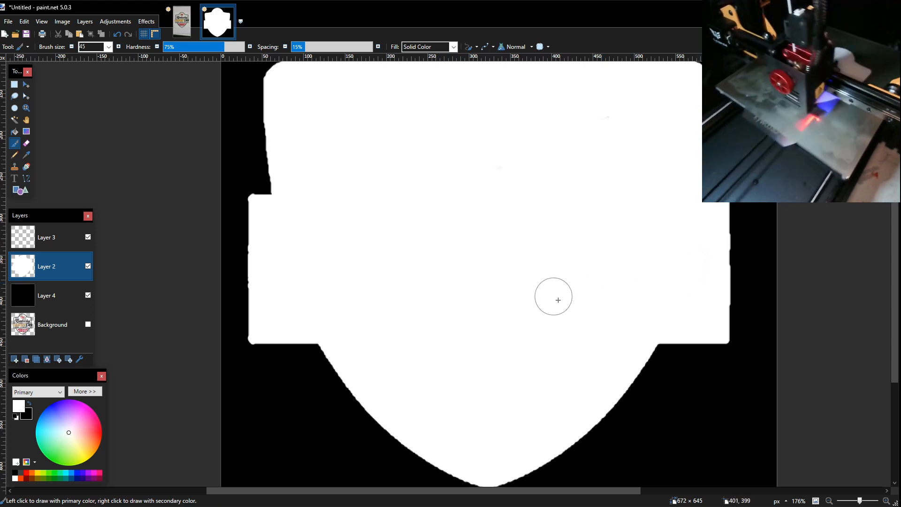
scroll(451, 372, "up", 3)
scroll(452, 371, "down", 3)
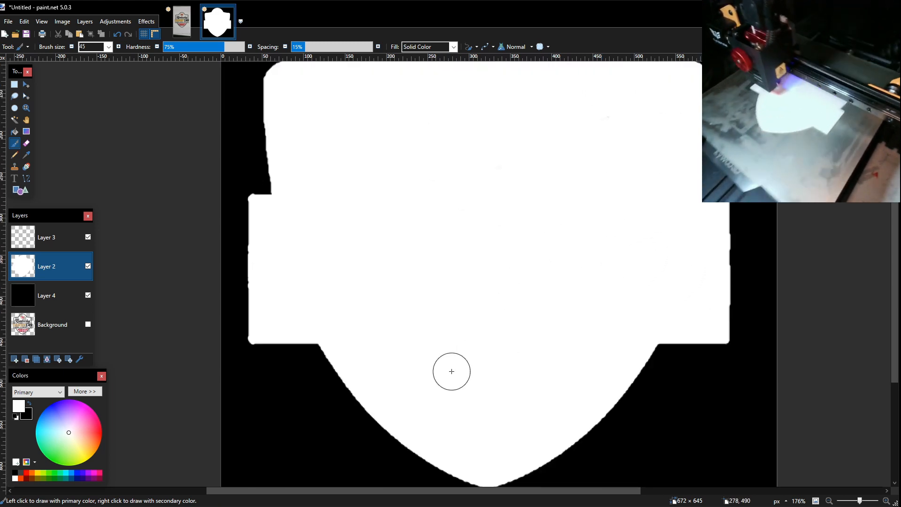
scroll(451, 372, "up", 1)
scroll(452, 352, "down", 1, "ctrl")
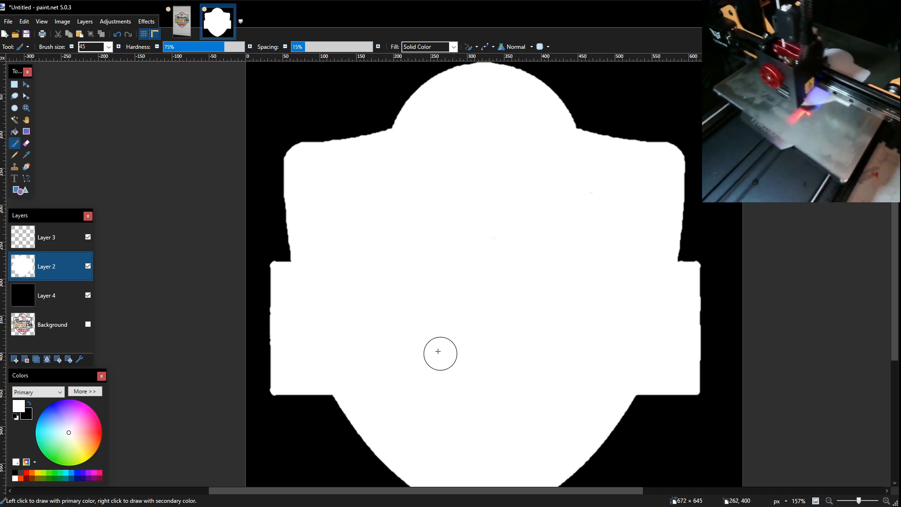
scroll(485, 320, "down", 1, "ctrl")
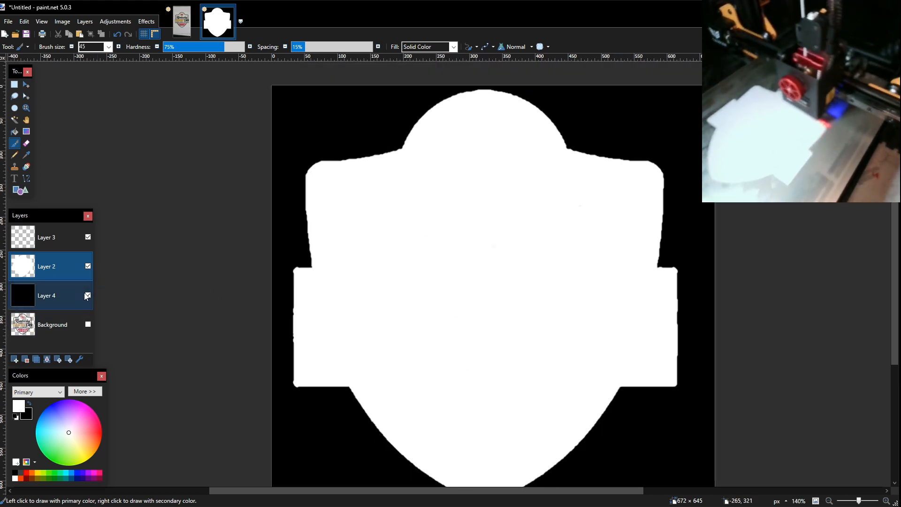
Hide Layer 4 and move it to the bottom, show the Background layer above Layer 2, and hide Layer 2
left_click(87, 295)
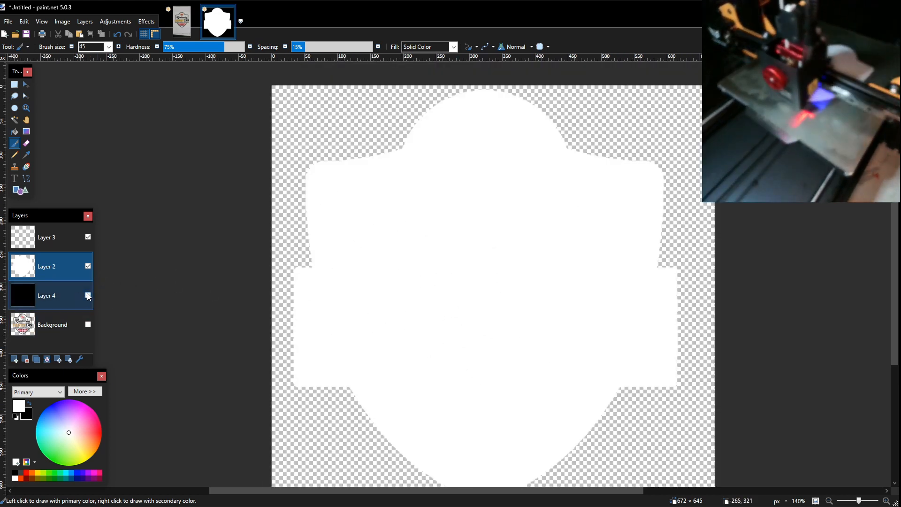
left_click(88, 324)
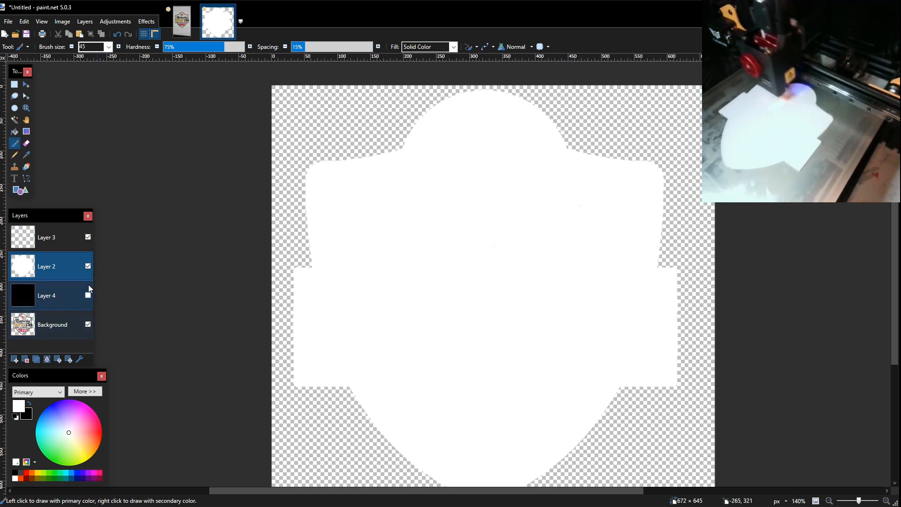
left_click_drag(61, 298, 57, 335)
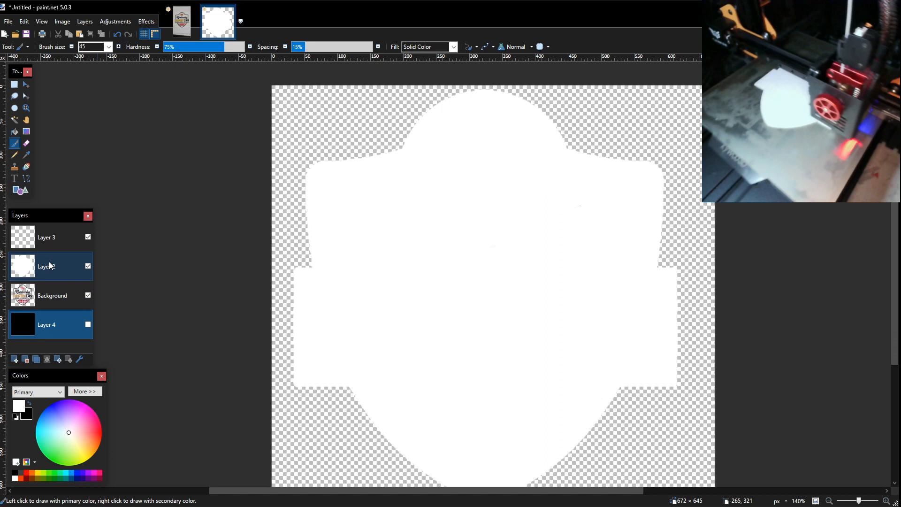
left_click_drag(68, 270, 62, 303)
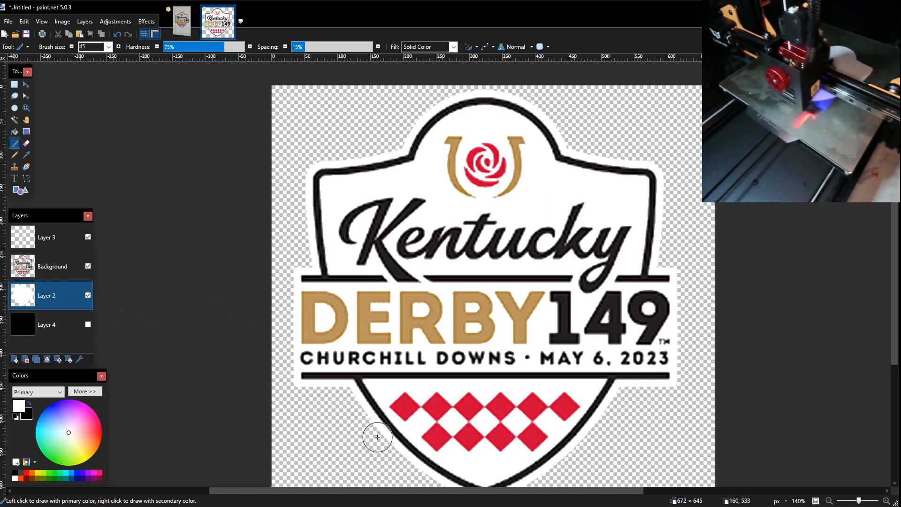
left_click(88, 295)
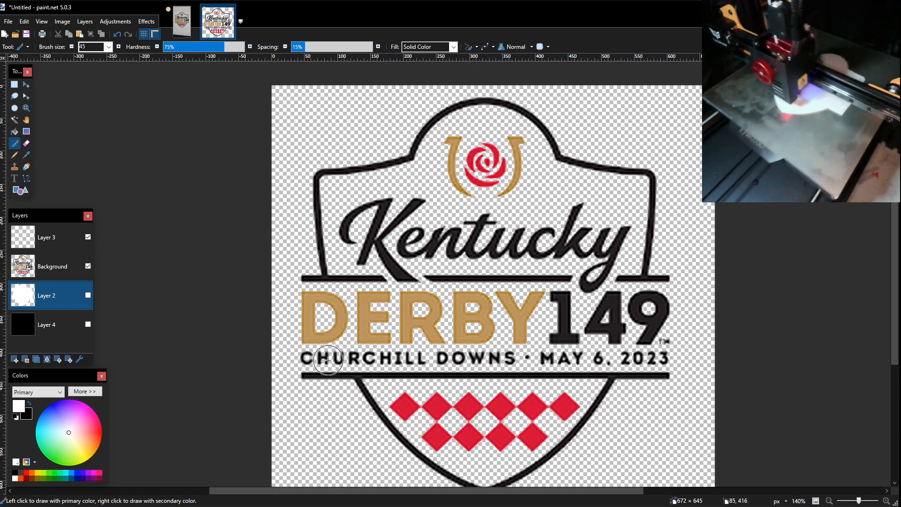
Try a black Paint Bucket fill at 51% tolerance on the Background layer's logo, and undo it
left_click(15, 133)
left_click(34, 266)
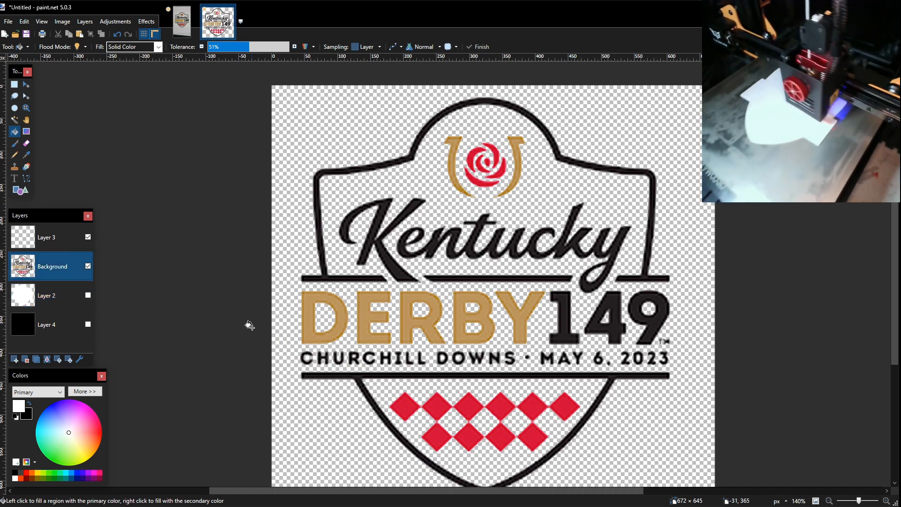
left_click(16, 473)
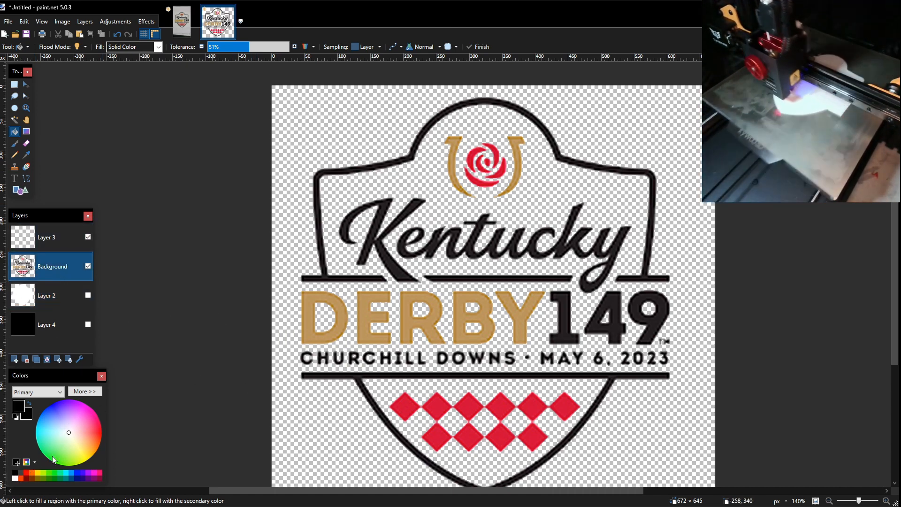
left_click(299, 350)
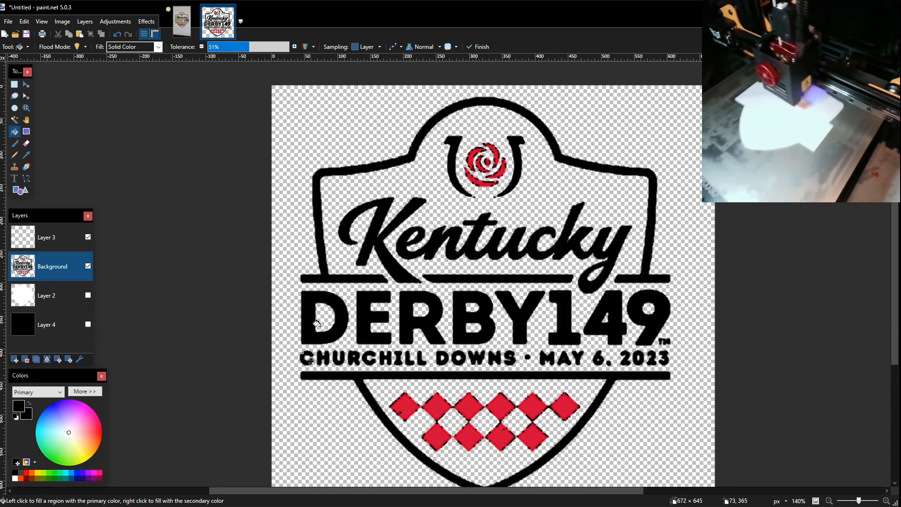
key("ctrl+z")
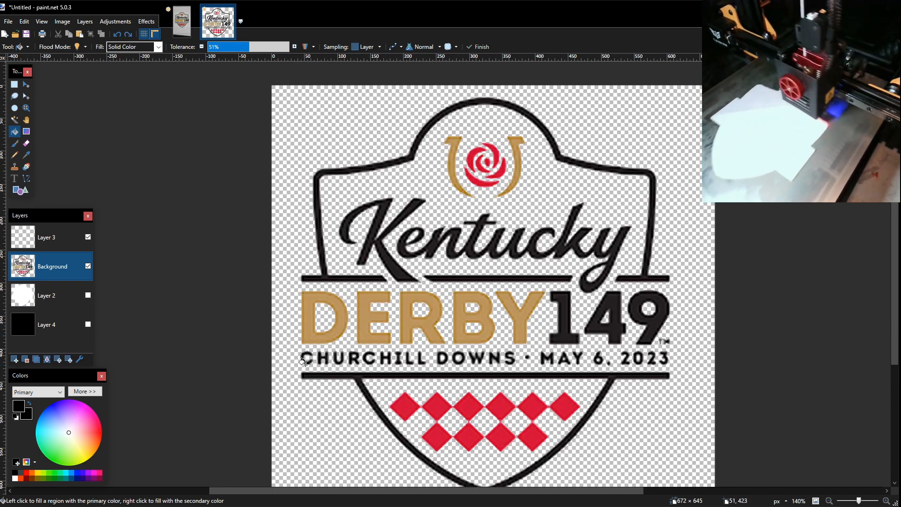
Set the fill tolerance to 28% and fill the logo's dark outlines and lettering with solid black in repeated passes
left_click_drag(248, 47, 234, 57)
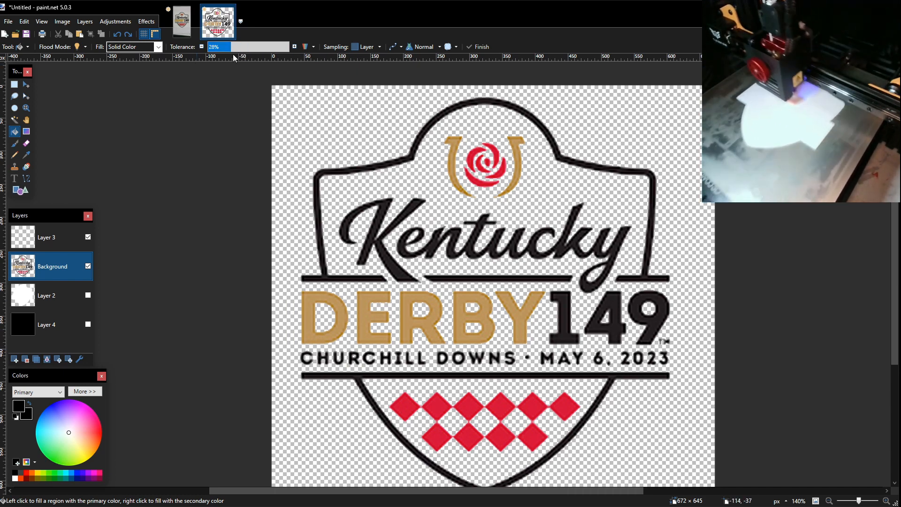
left_click(321, 376)
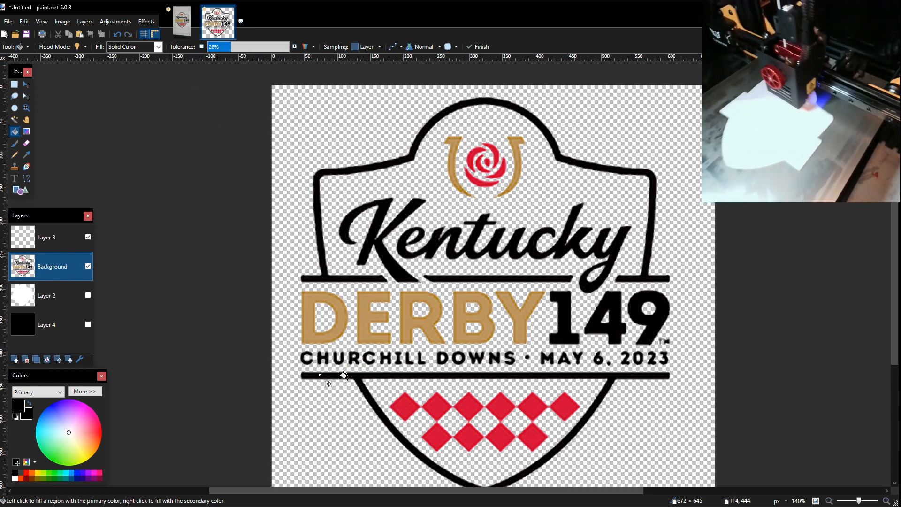
left_click_drag(354, 372, 357, 374)
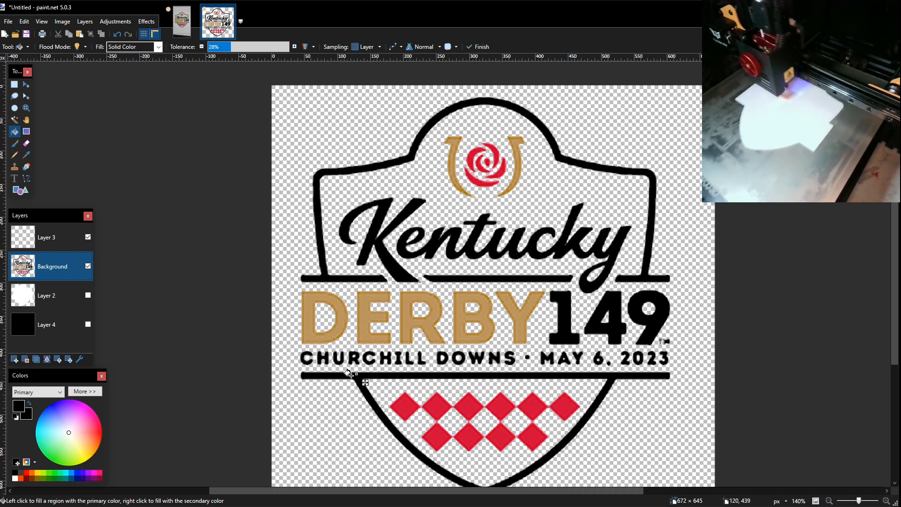
left_click_drag(348, 373, 351, 376)
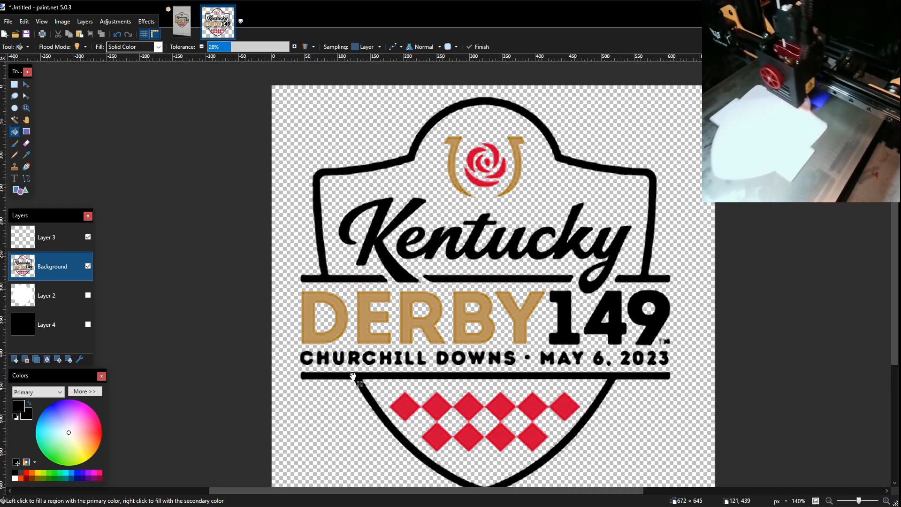
left_click_drag(359, 373, 370, 374)
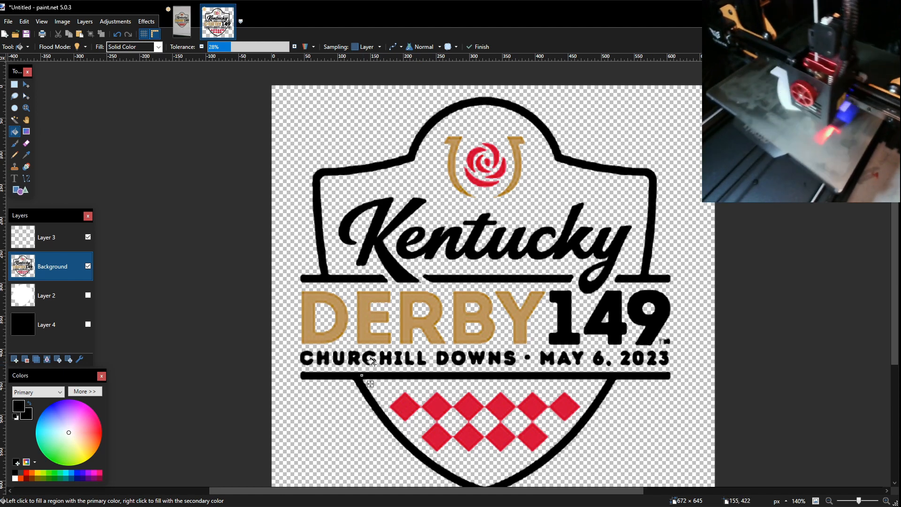
left_click_drag(352, 376, 355, 380)
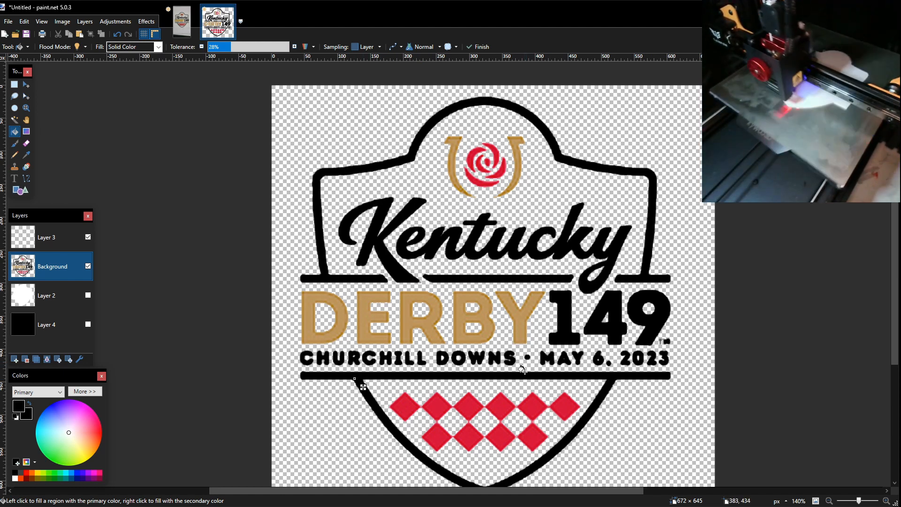
key("Return")
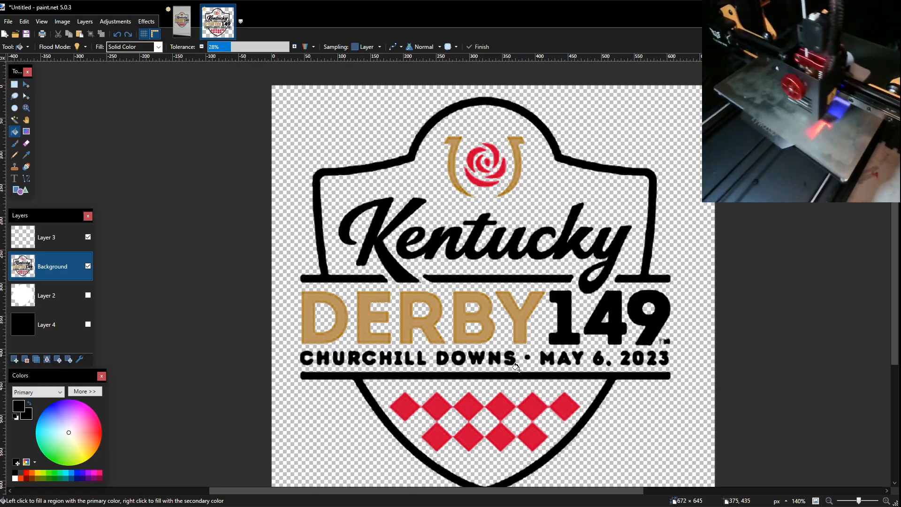
Erase the centres of the A in MAY and the 6 in the date with the Eraser at brush size 6
scroll(562, 352, "up", 10, "ctrl")
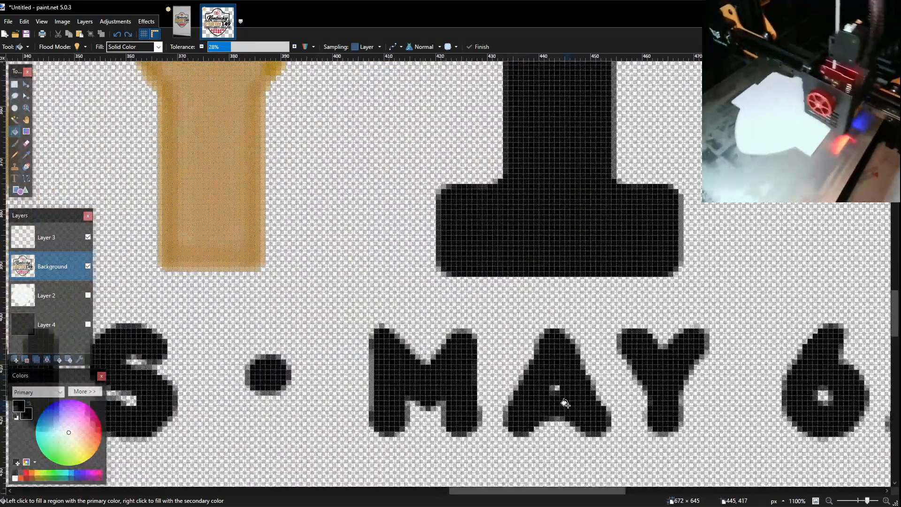
left_click(26, 143)
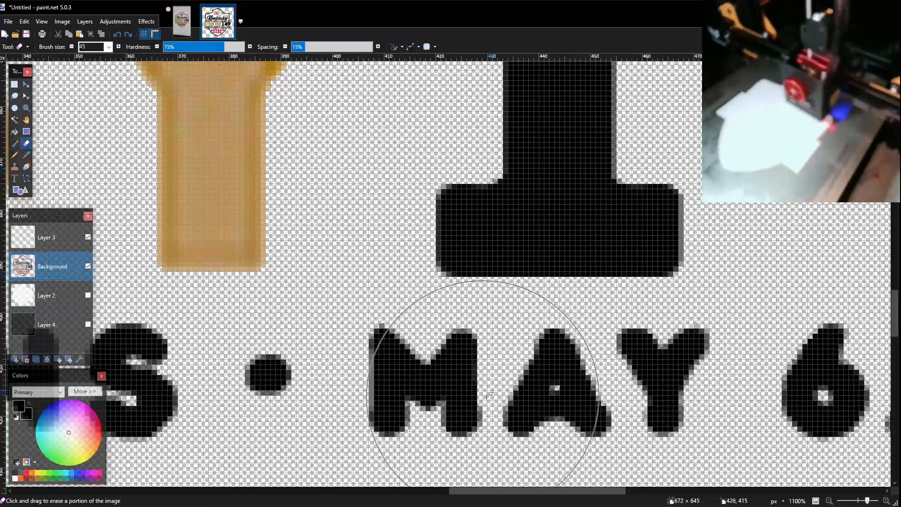
left_click(109, 47)
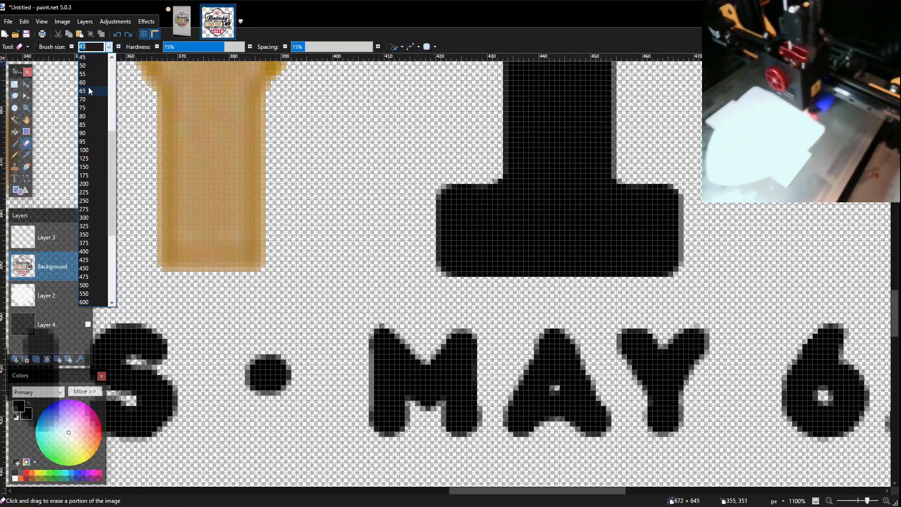
left_click(83, 149)
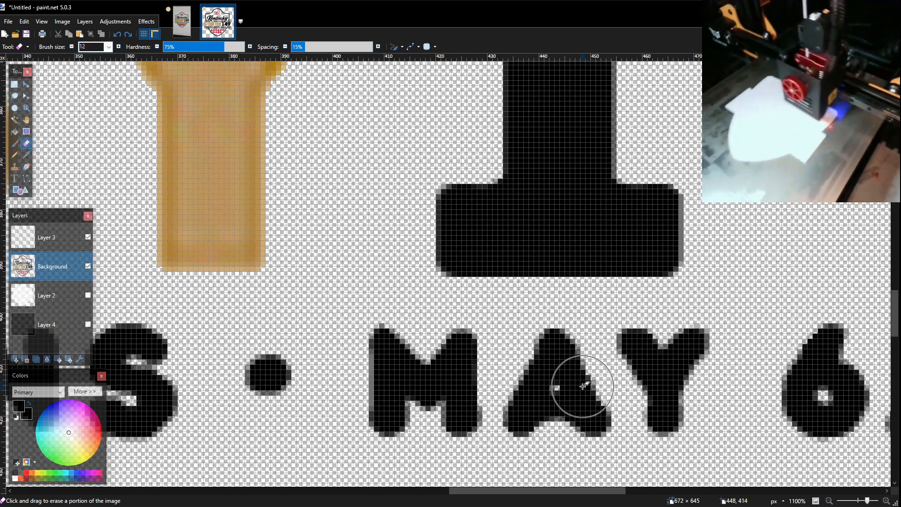
scroll(107, 70, "up", 3)
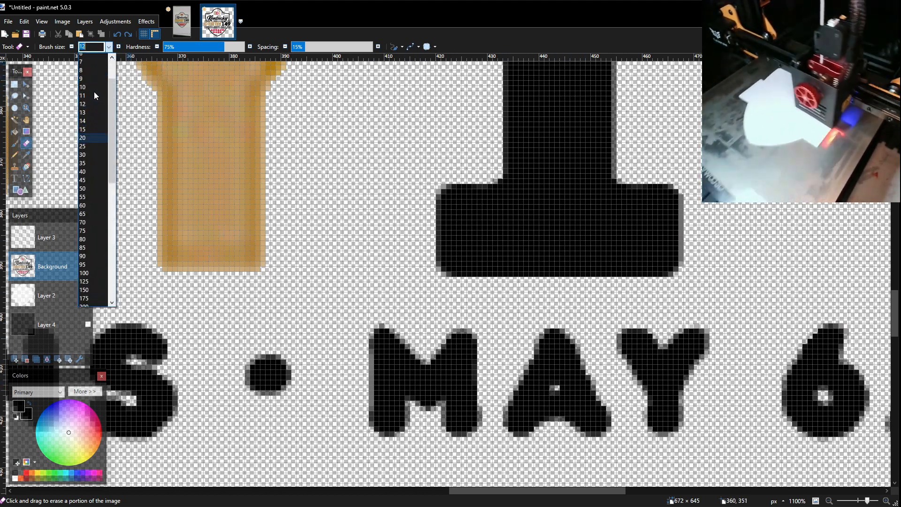
left_click(89, 100)
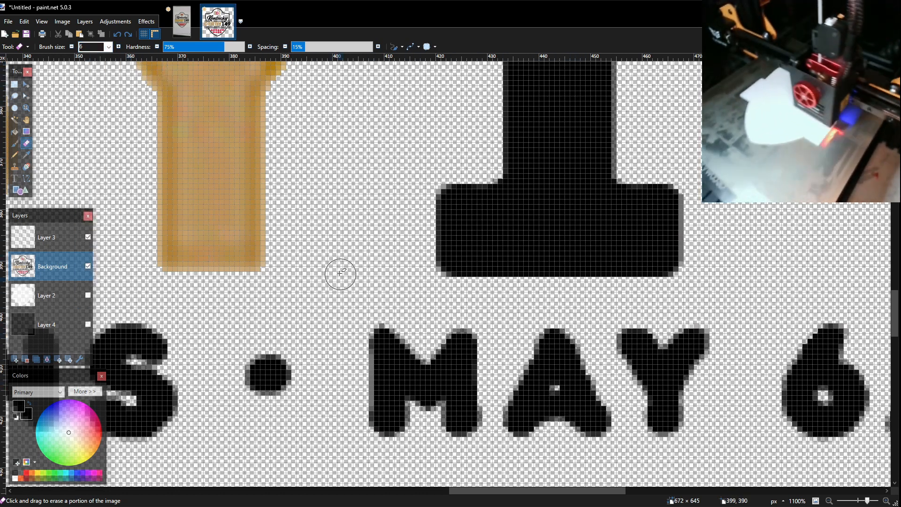
left_click(555, 387)
scroll(469, 301, "down", 5, "ctrl")
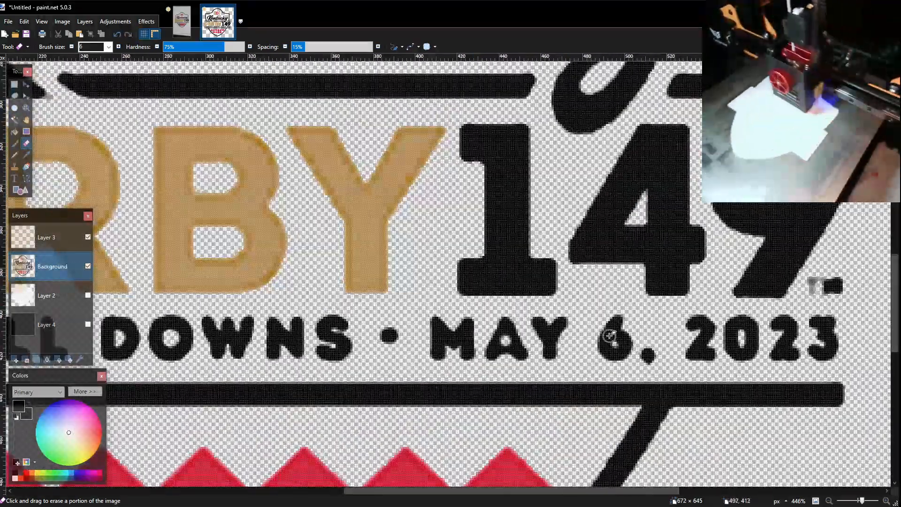
scroll(629, 348, "up", 5, "ctrl")
left_click(628, 356)
left_click(627, 358)
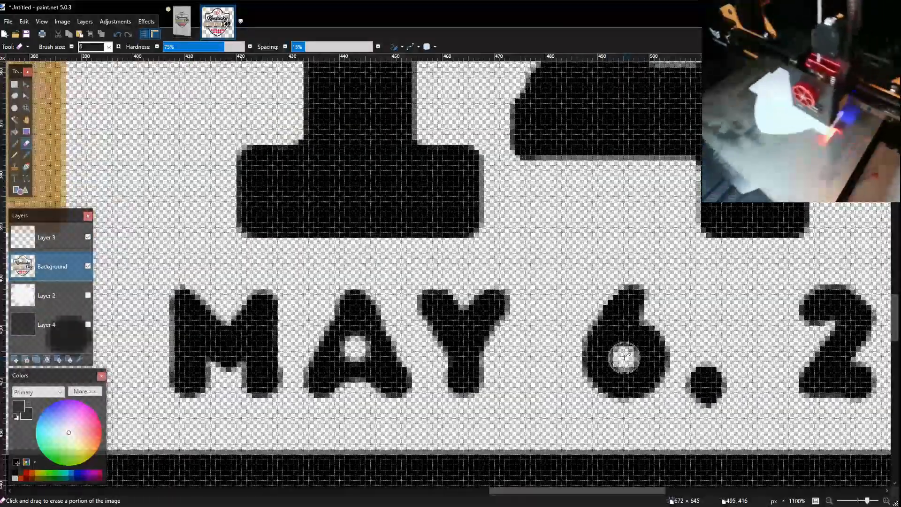
Erase the clogged gaps in the S of DOWNS with the Eraser at brush size 4
scroll(708, 384, "down", 2, "ctrl")
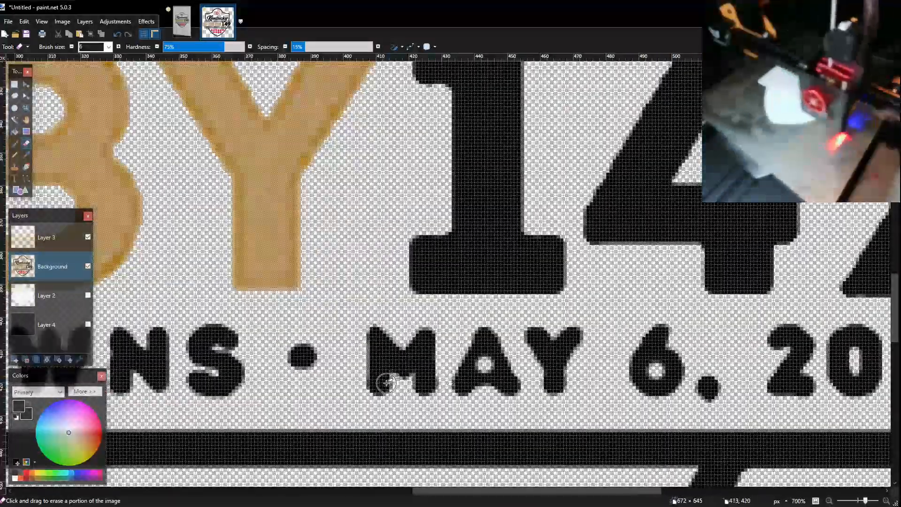
scroll(382, 379, "down", 2, "ctrl")
scroll(259, 357, "up", 1, "ctrl")
scroll(259, 358, "up", 3, "ctrl")
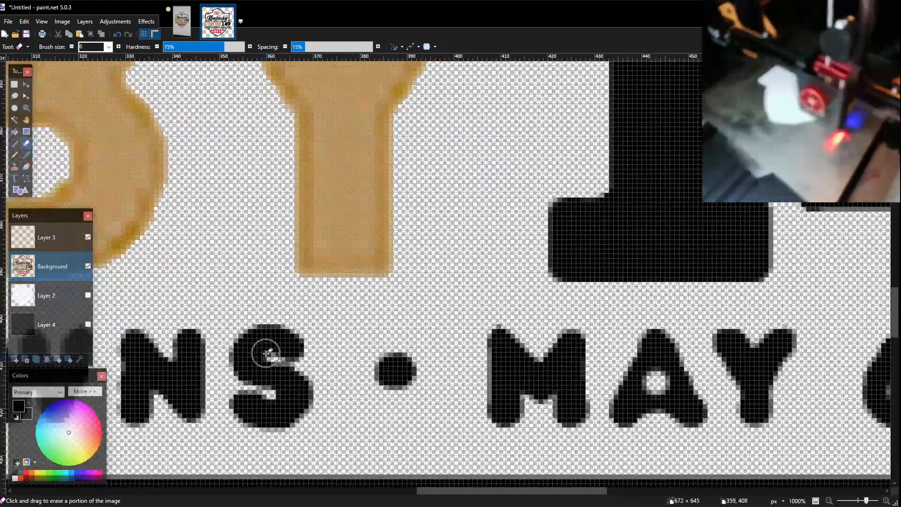
left_click(108, 46)
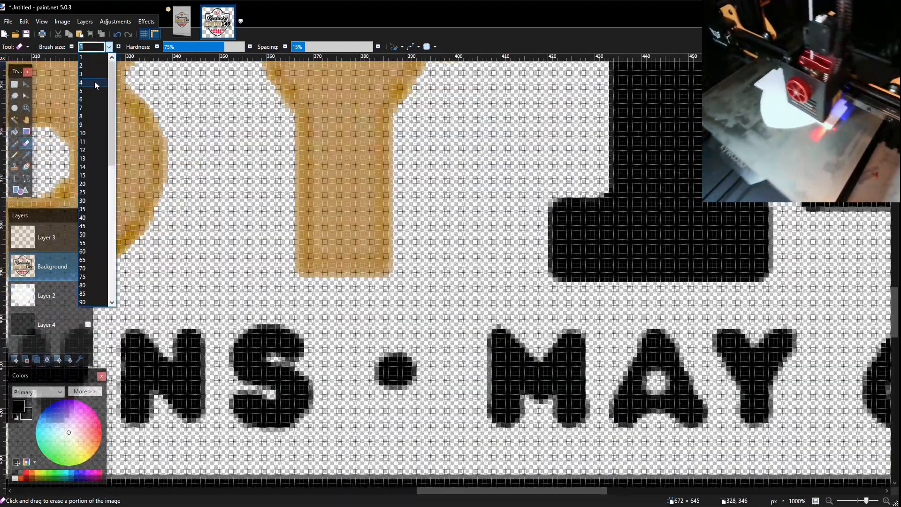
left_click(95, 83)
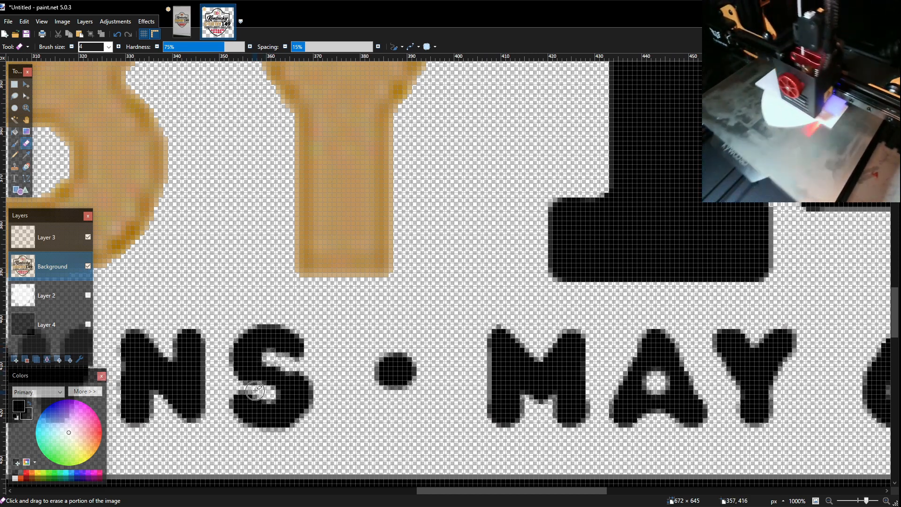
scroll(384, 320, "down", 5)
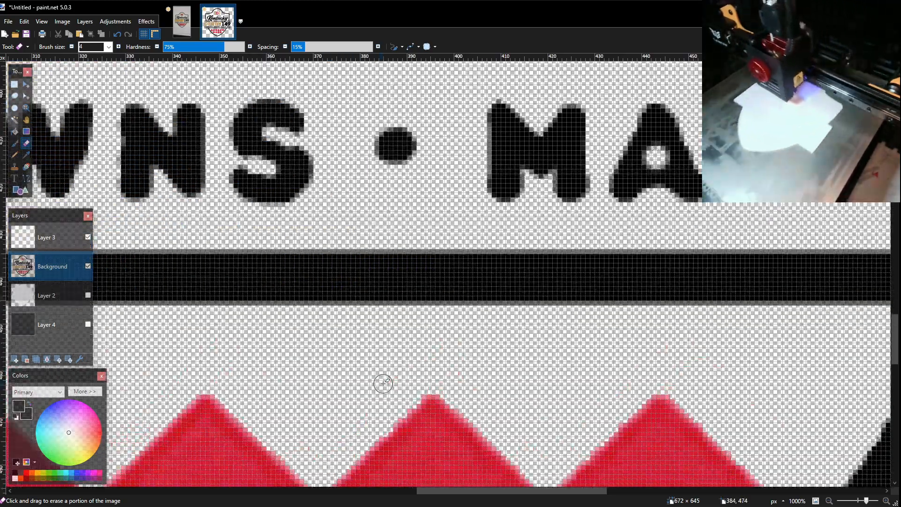
scroll(383, 383, "down", 10, "ctrl")
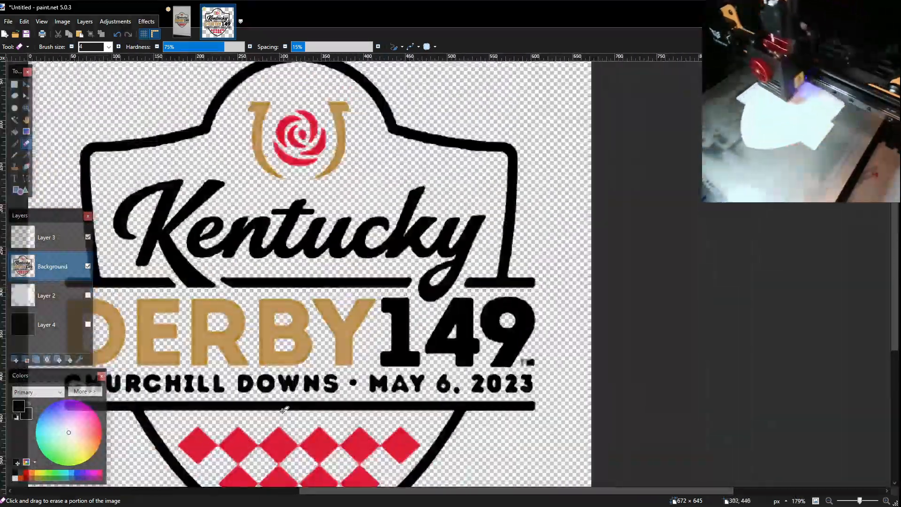
Erase the small TM mark beside the foot of the 9 with the Eraser at brush size 4
scroll(151, 396, "up", 1, "ctrl")
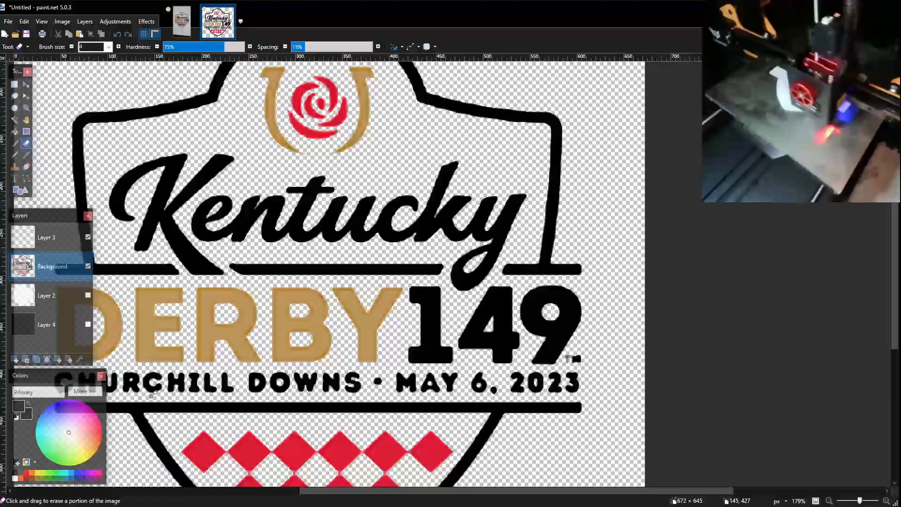
scroll(151, 396, "up", 3, "ctrl")
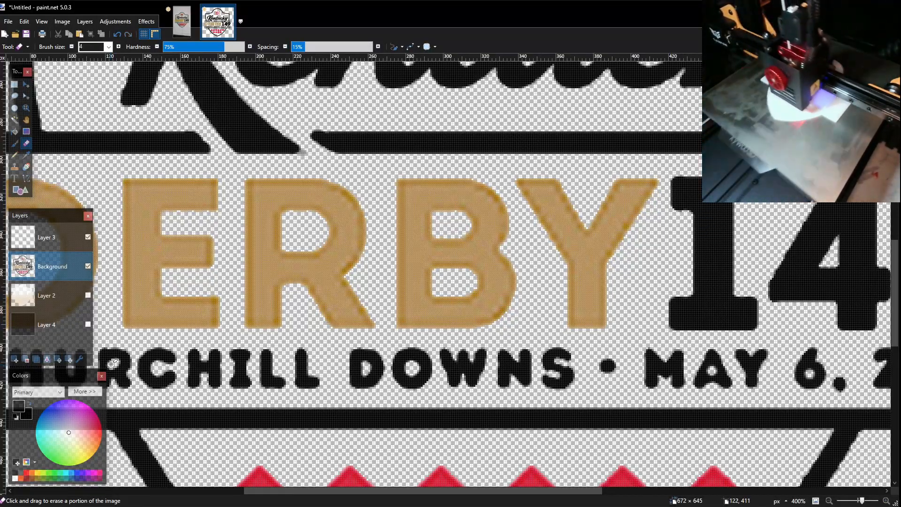
left_click_drag(346, 490, 276, 491)
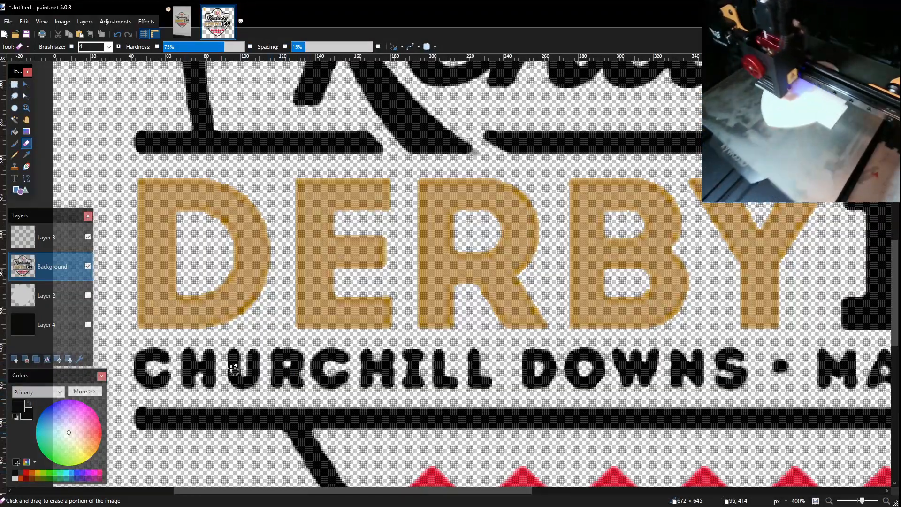
left_click_drag(350, 485, 549, 485)
left_click_drag(663, 320, 687, 325)
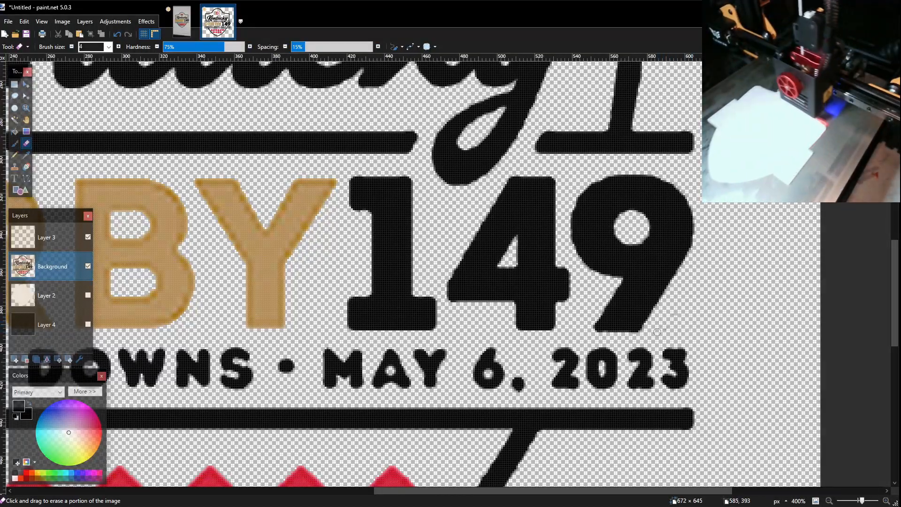
Sample the red from a diamond and fill the logo's red areas with it using the Paint Bucket at 28% tolerance
scroll(281, 302, "down", 6, "ctrl")
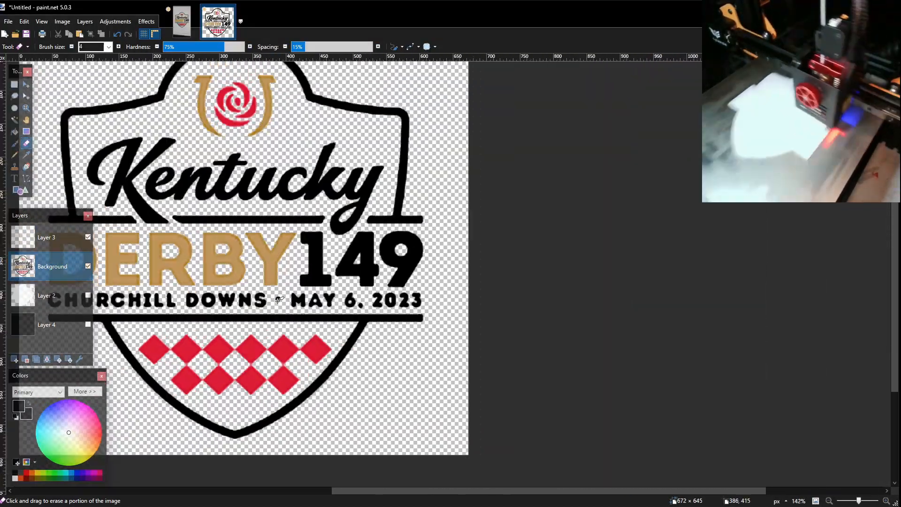
left_click_drag(503, 491, 446, 491)
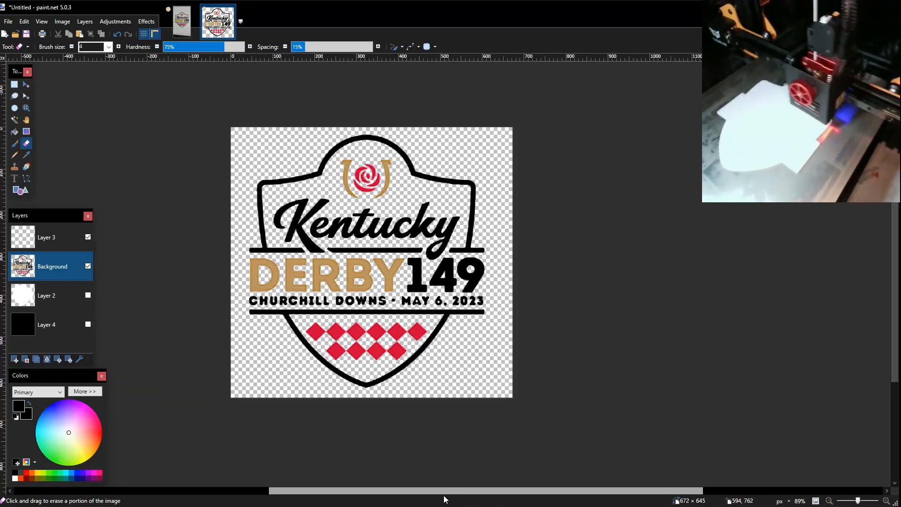
scroll(364, 372, "up", 5)
scroll(363, 372, "down", 3)
scroll(362, 458, "up", 2, "ctrl")
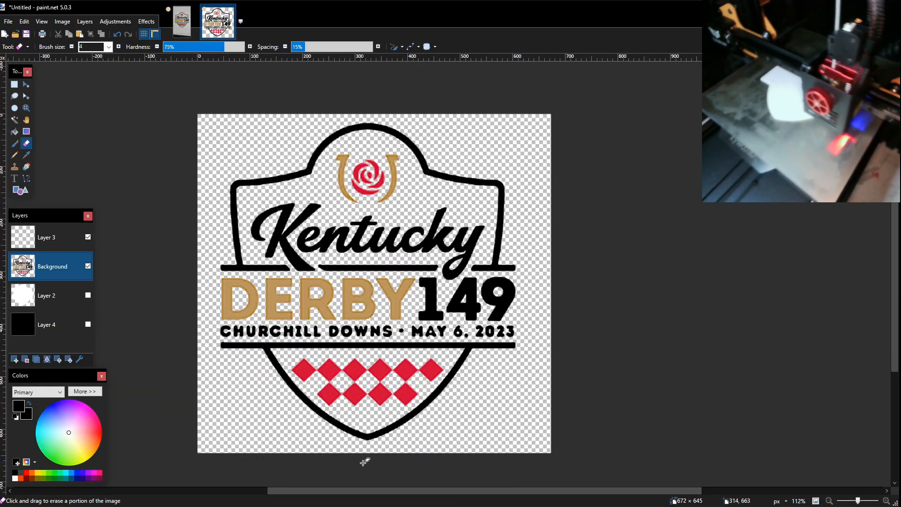
left_click(26, 155)
left_click(294, 357)
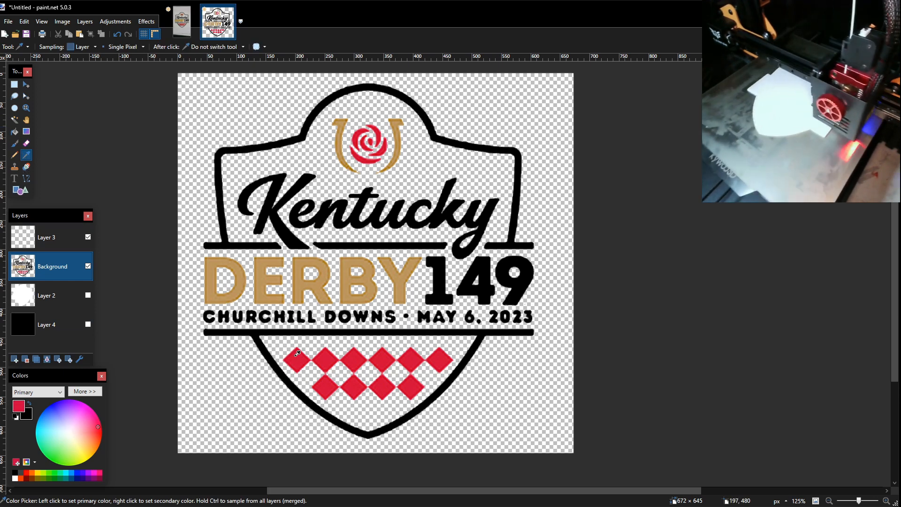
left_click(15, 119)
left_click(14, 132)
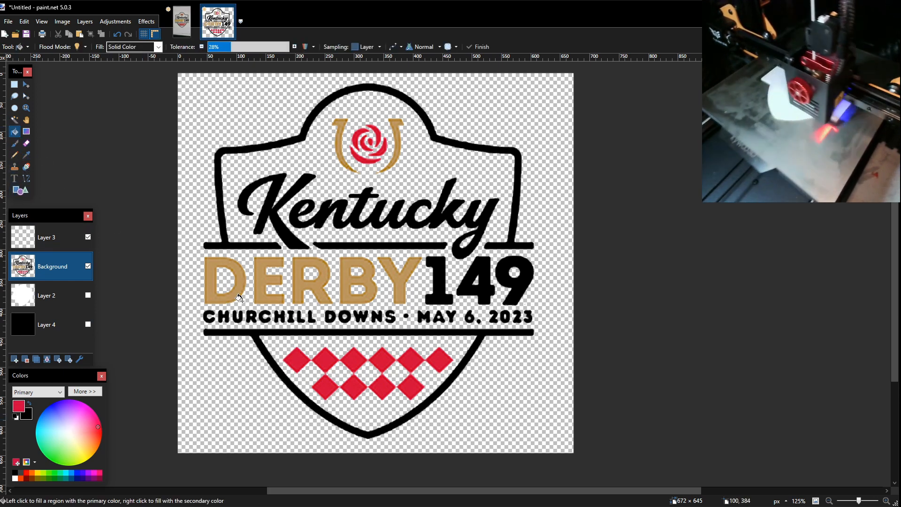
left_click(294, 360)
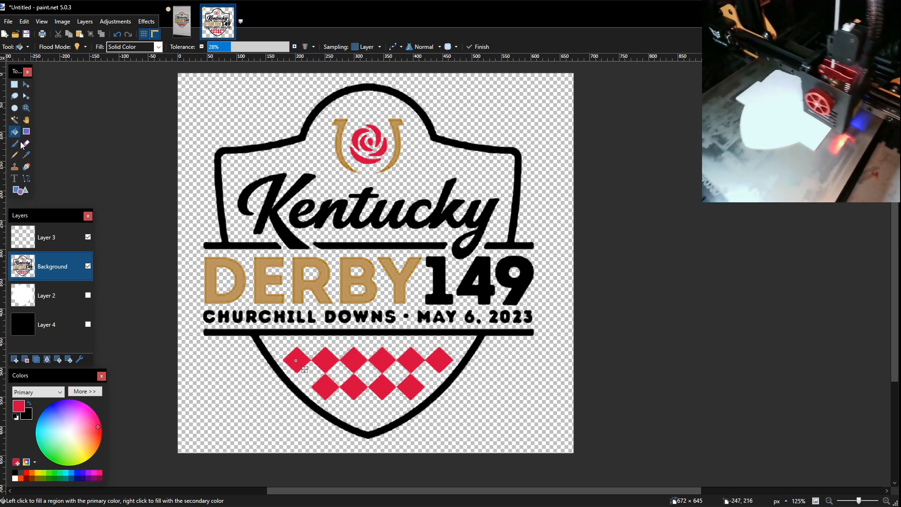
Sample the gold from the D of DERBY and fill the gold lettering and horseshoe with it at 33% tolerance
left_click(26, 154)
left_click(216, 259)
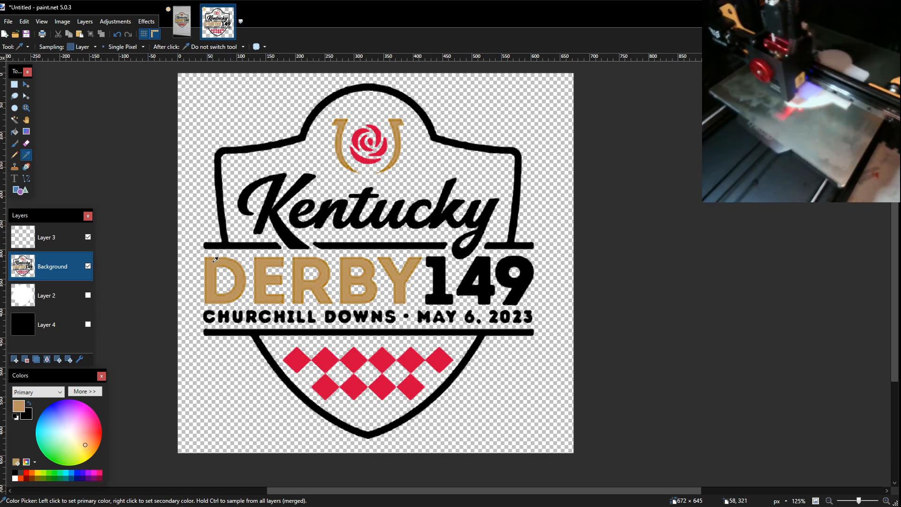
left_click(15, 131)
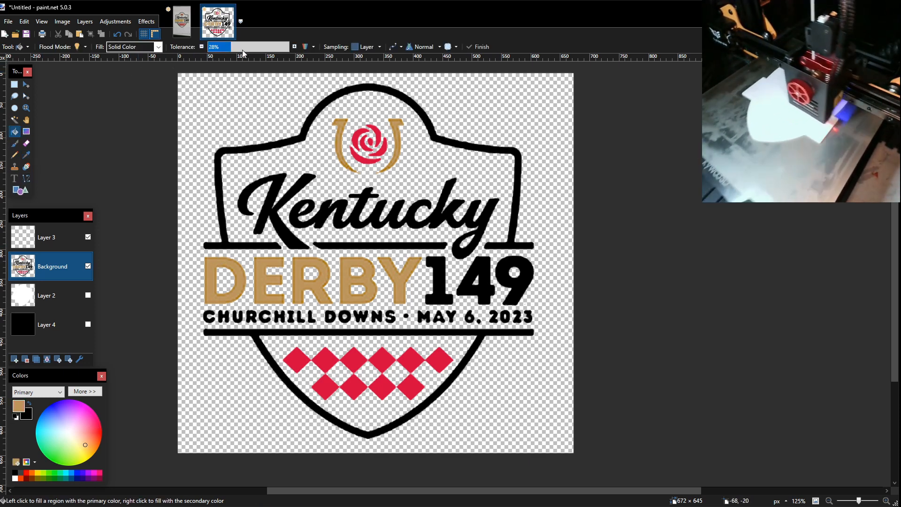
left_click(214, 259)
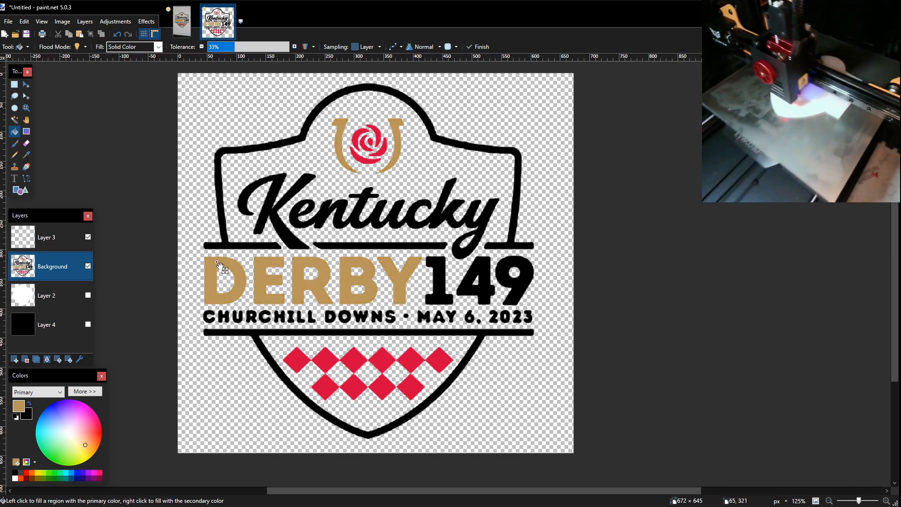
scroll(599, 393, "up", 1)
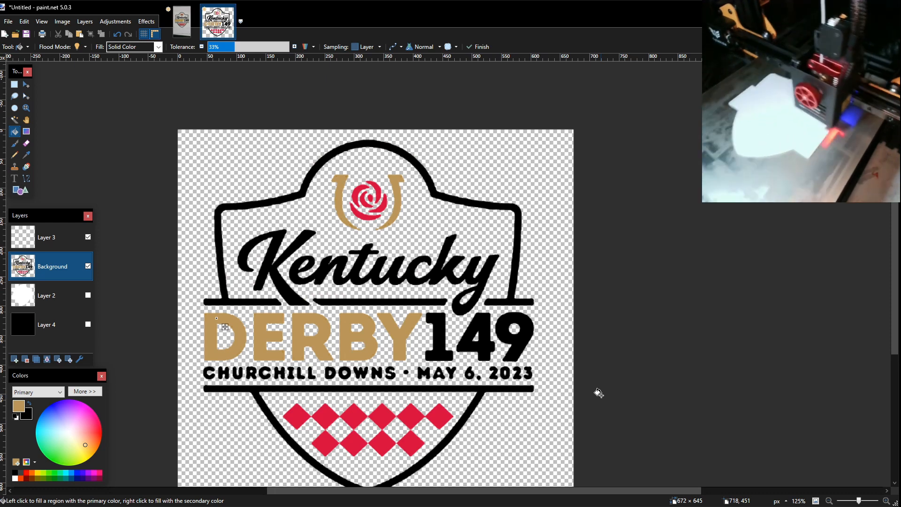
scroll(599, 394, "down", 1)
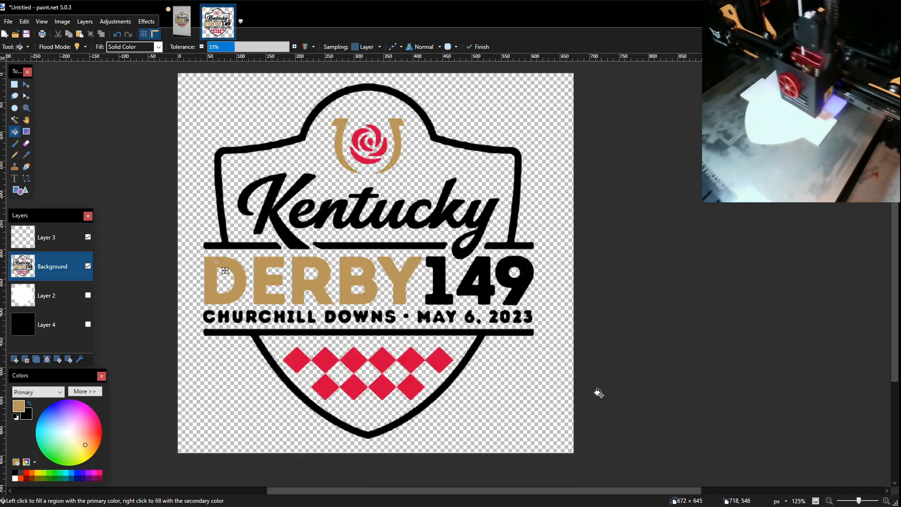
Start saving the image under a new name and create and open a folder named Kentucky inside 3D Models
left_click(8, 21)
left_click(33, 93)
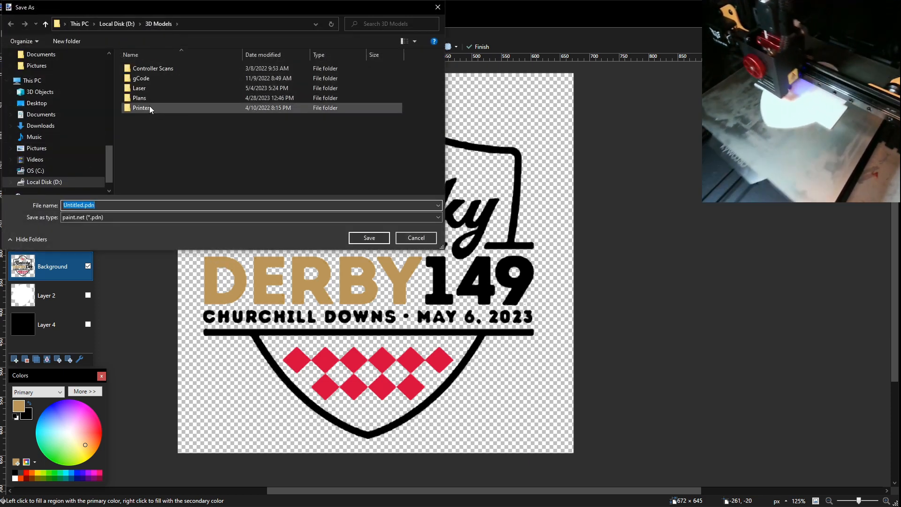
right_click(147, 131)
left_click(61, 41)
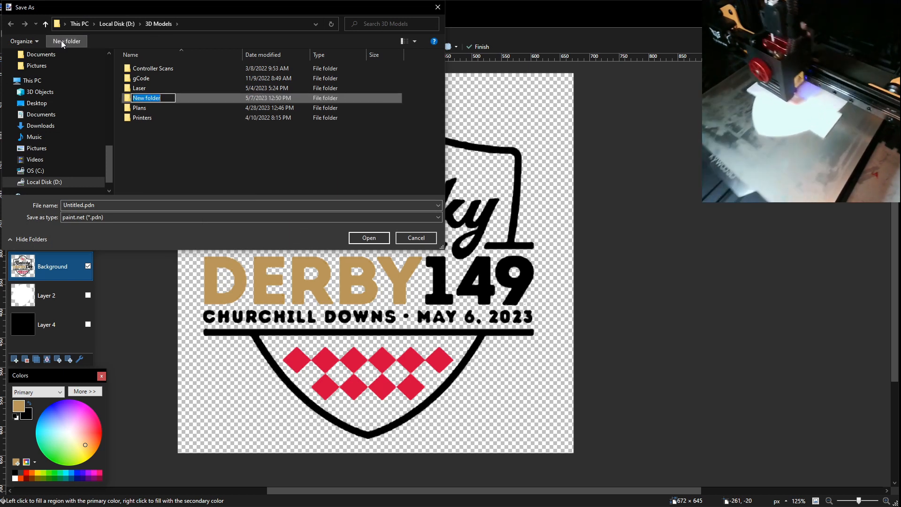
type("Kentucky")
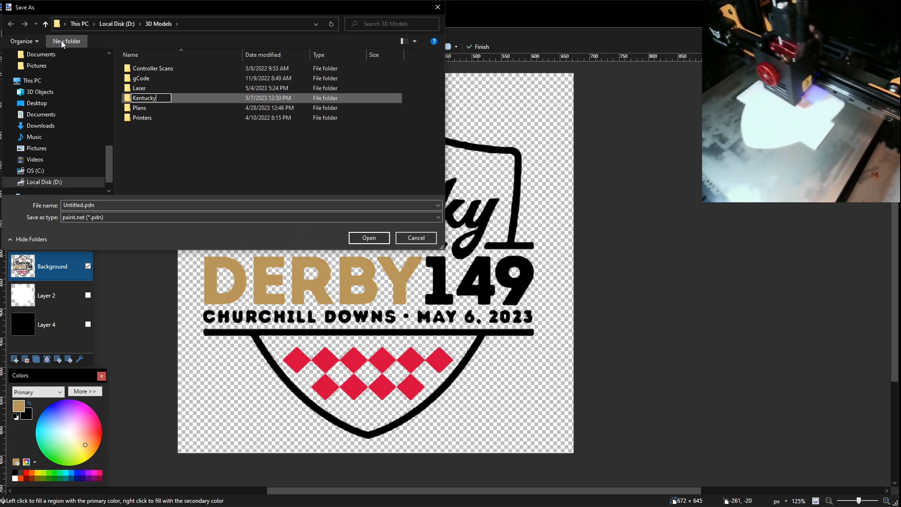
key("Return")
key("Return")
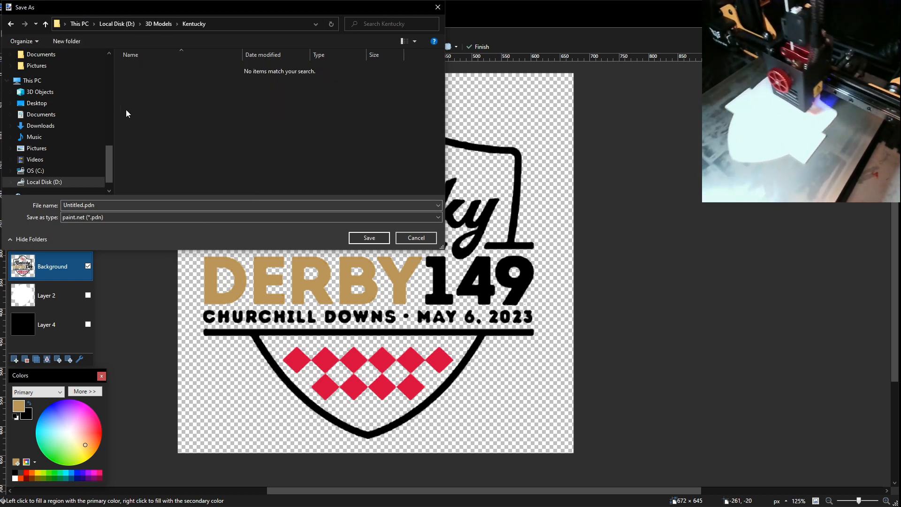
Save the layered image as Kentucky.pdn in the paint.net format
left_click(100, 217)
left_click(100, 217)
left_click(103, 205)
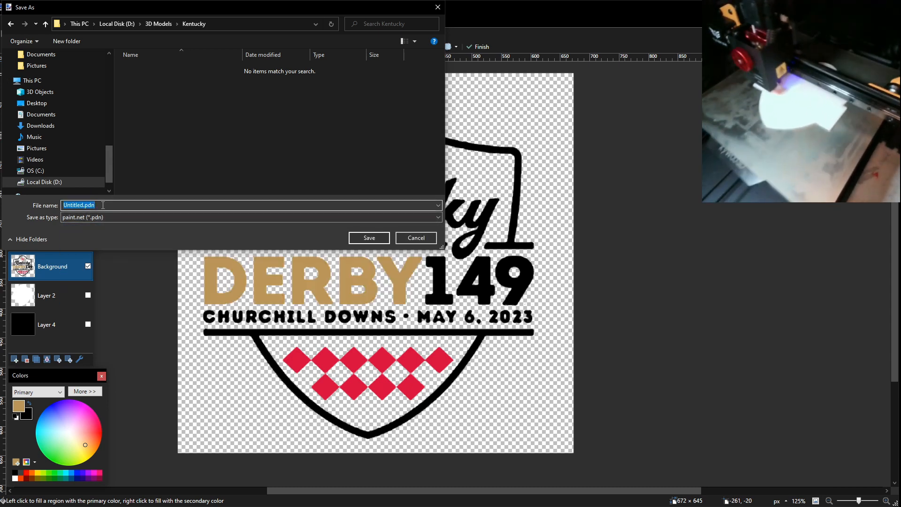
type("Kentuck")
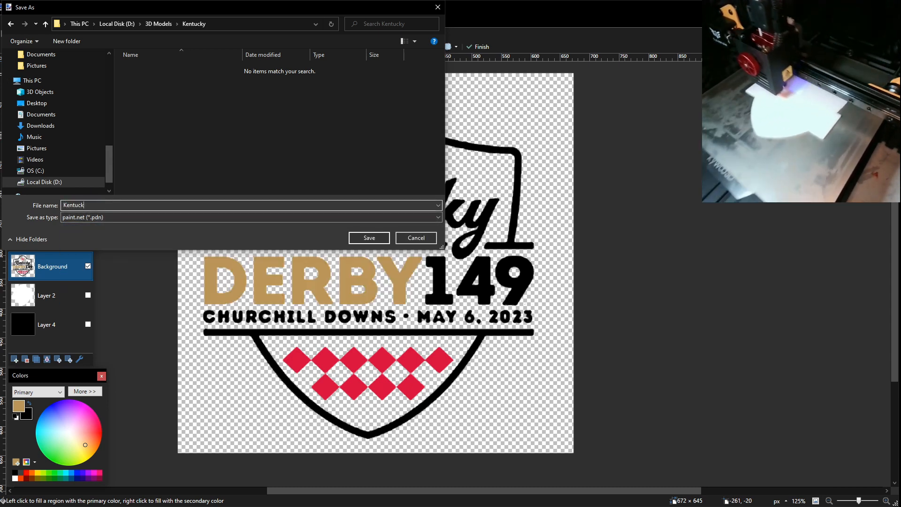
type("y")
key("Return")
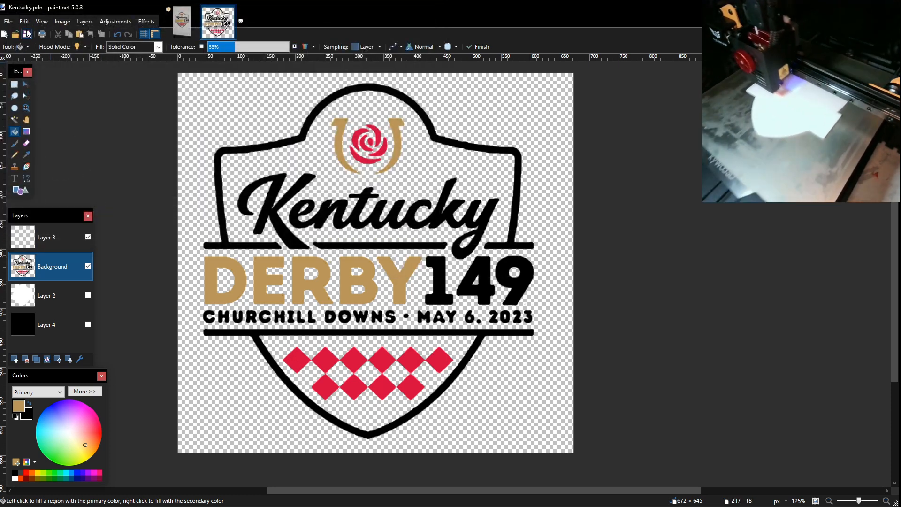
Save a flattened PNG copy of the logo artwork as KentuckyText with the default save configuration
left_click(9, 22)
left_click(24, 91)
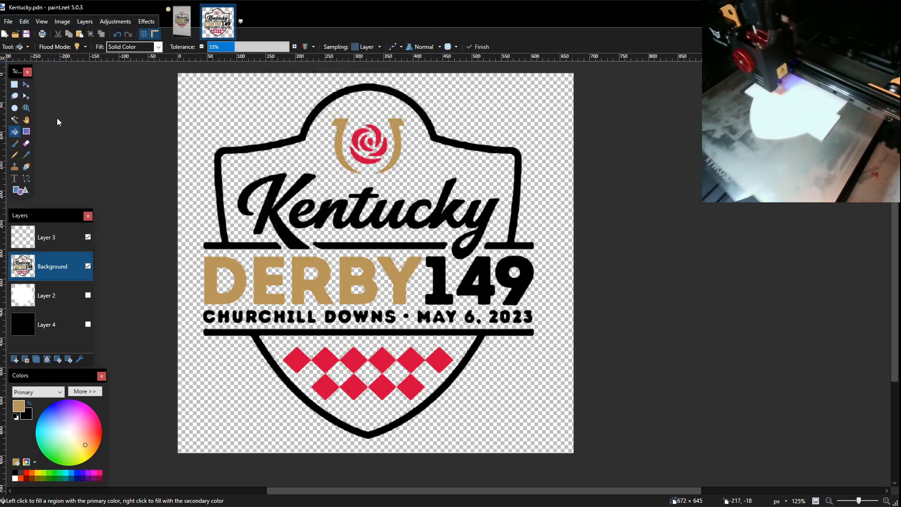
left_click(117, 218)
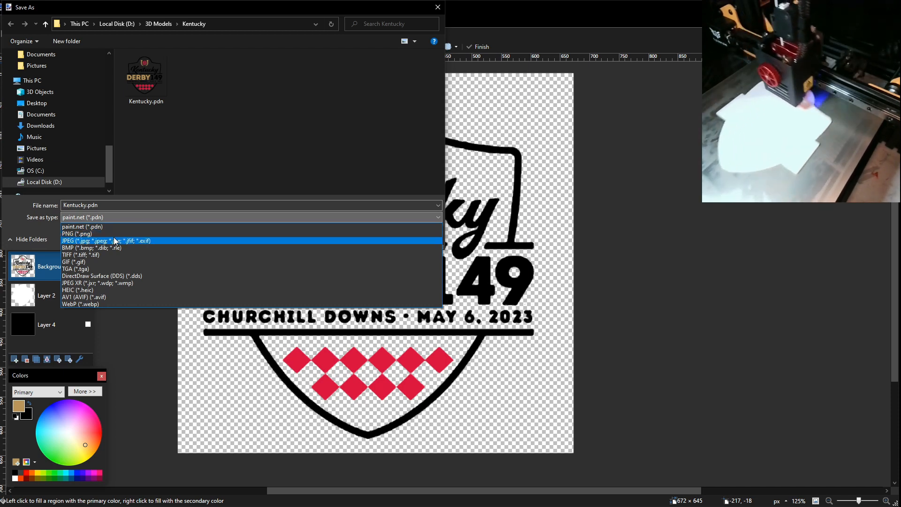
left_click(113, 235)
double_click(104, 204)
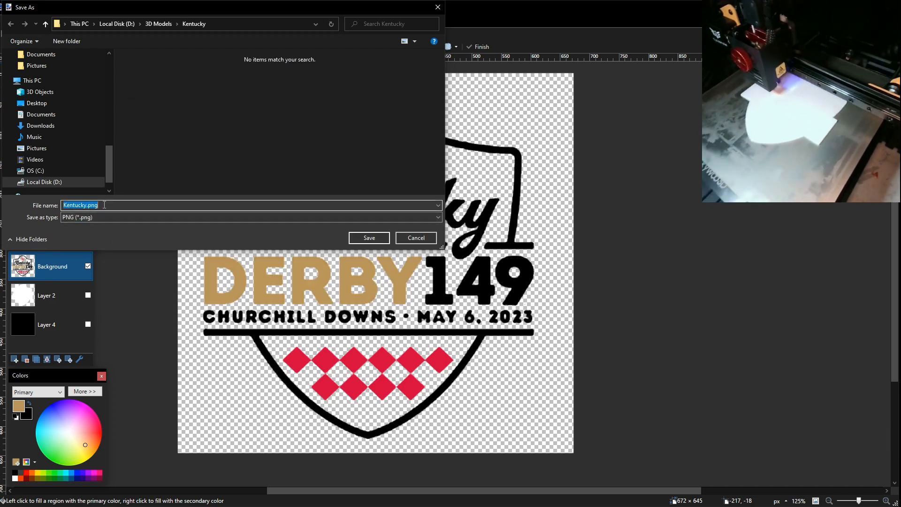
type("KentuckyText")
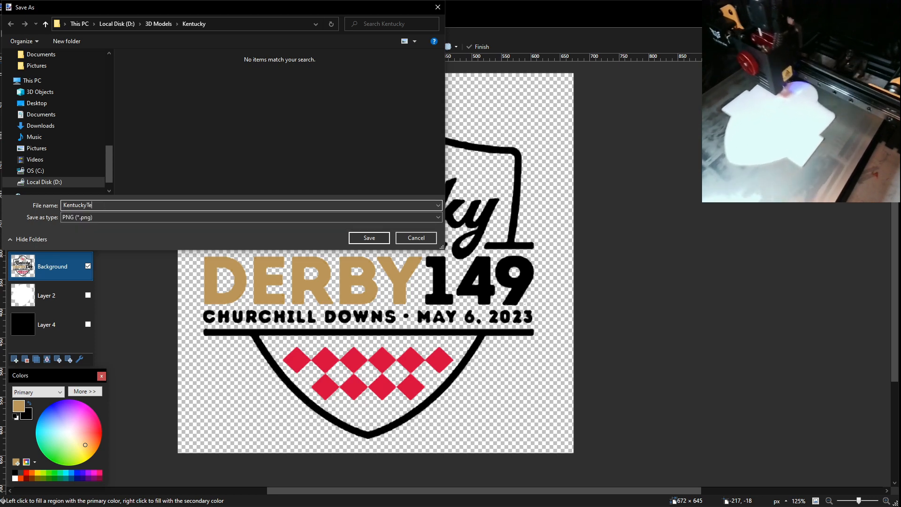
key("Return")
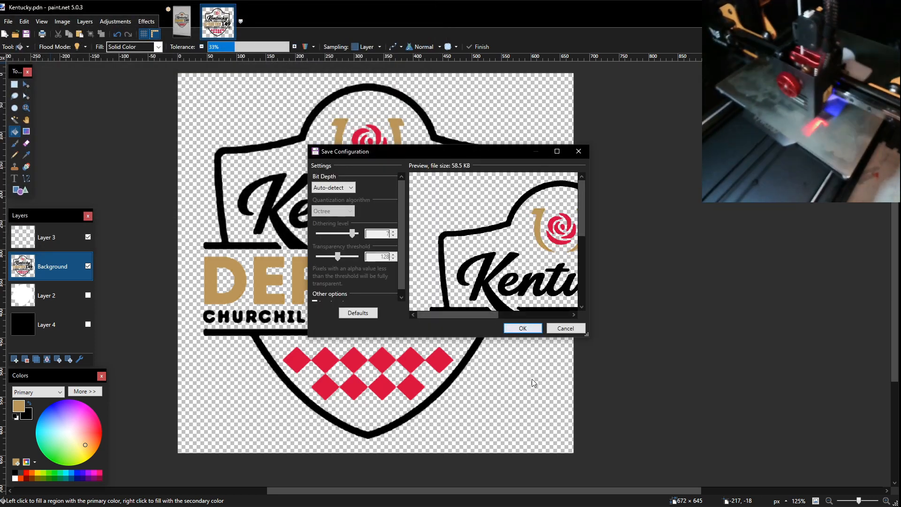
left_click(522, 328)
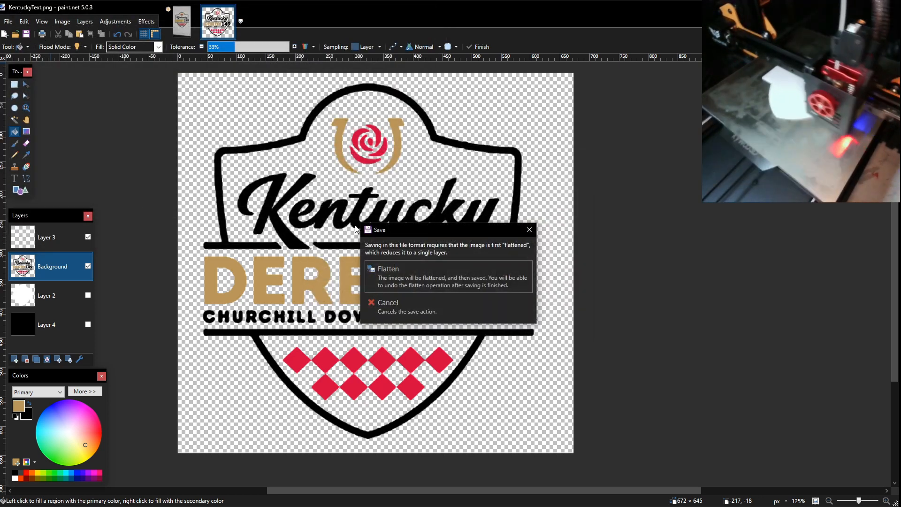
left_click(400, 268)
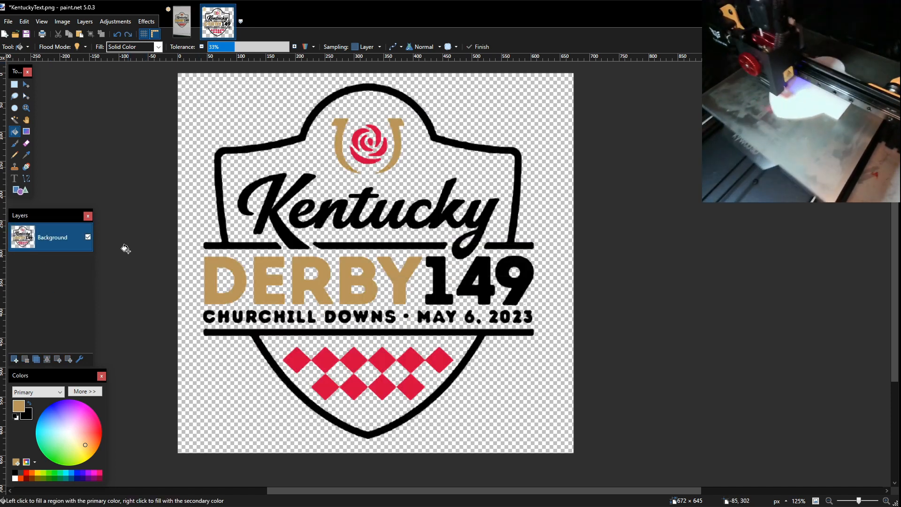
Undo the flattening and leave only Layer 2, the white base silhouette, visible
key("ctrl+z")
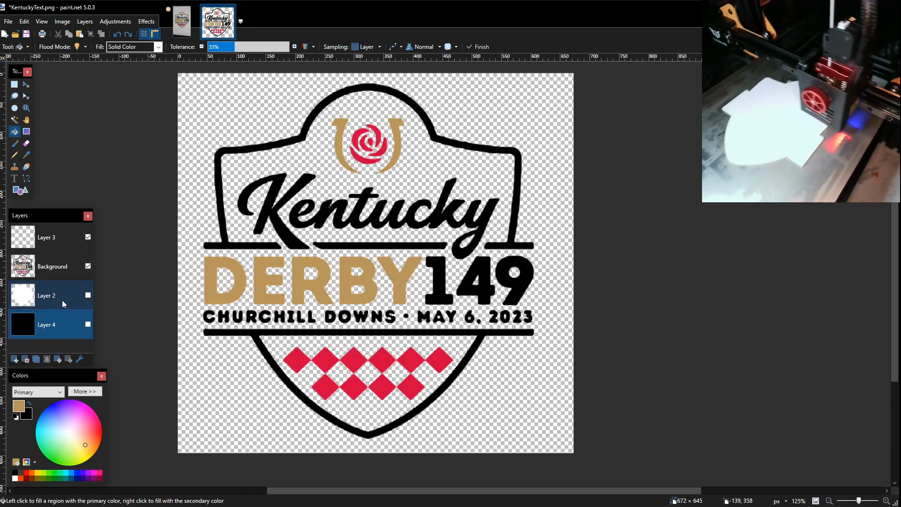
left_click(88, 267)
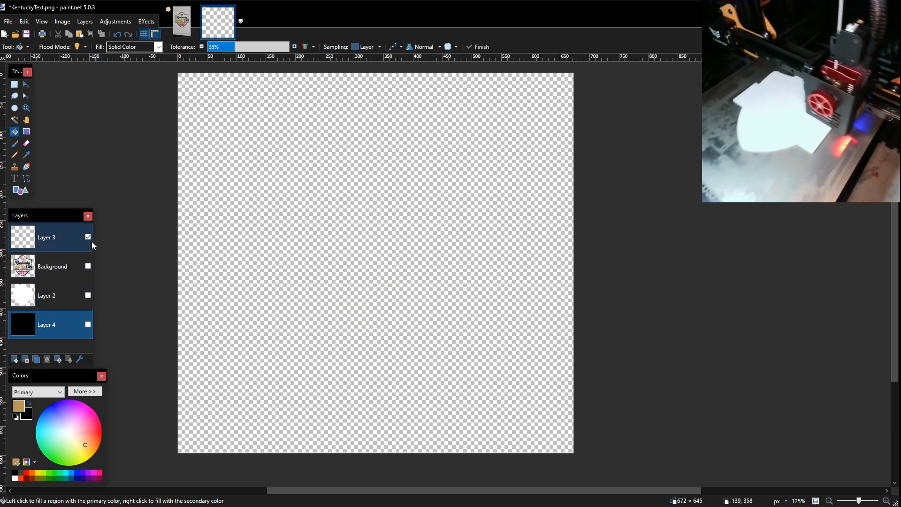
left_click(88, 296)
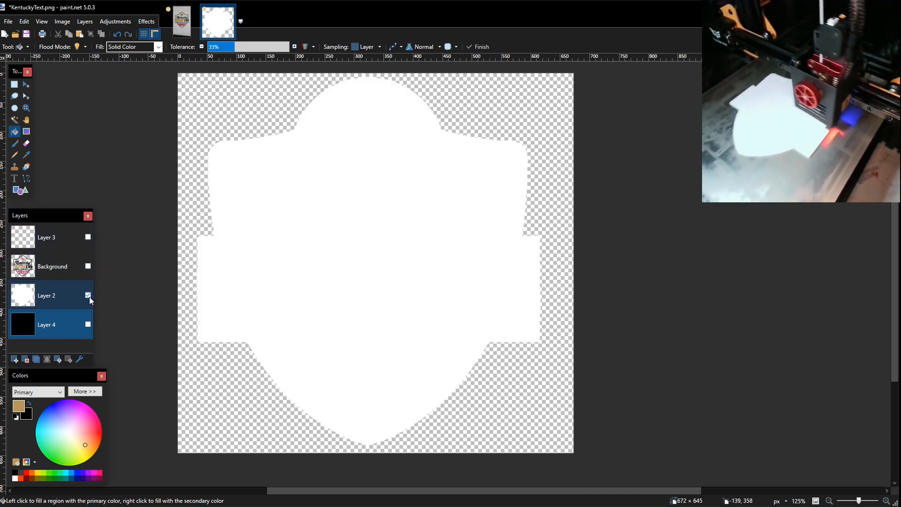
Save the image under the new name KentuckyBase in the paint.net format
left_click(8, 24)
left_click(24, 93)
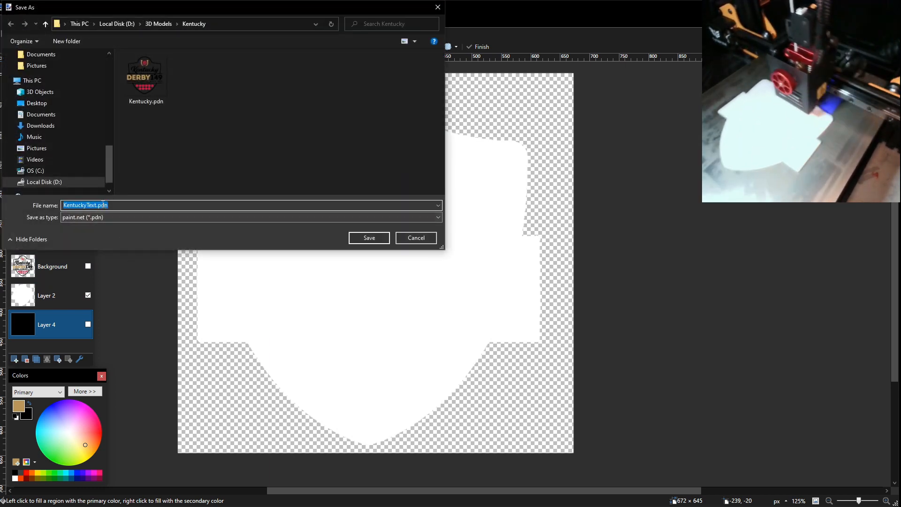
left_click(95, 205)
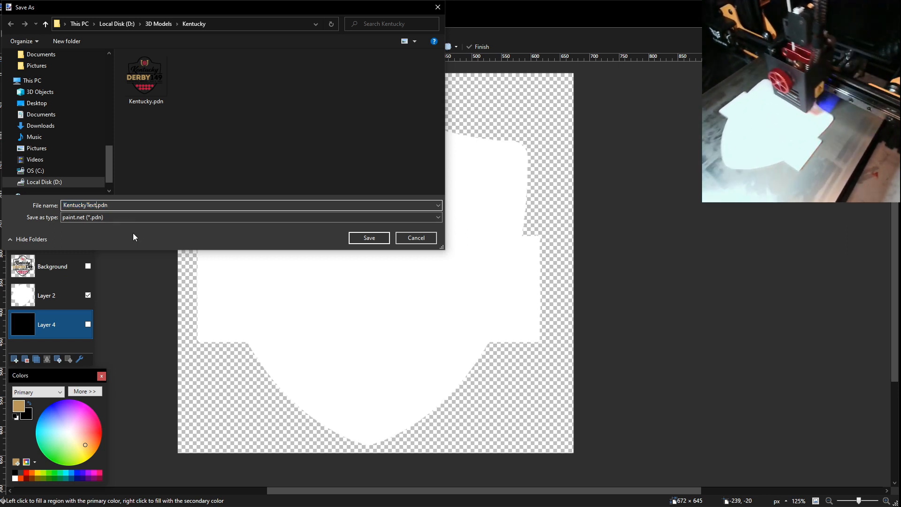
key("BackSpace")
key("BackSpace")
key("BackSpace")
key("BackSpace")
type("Base")
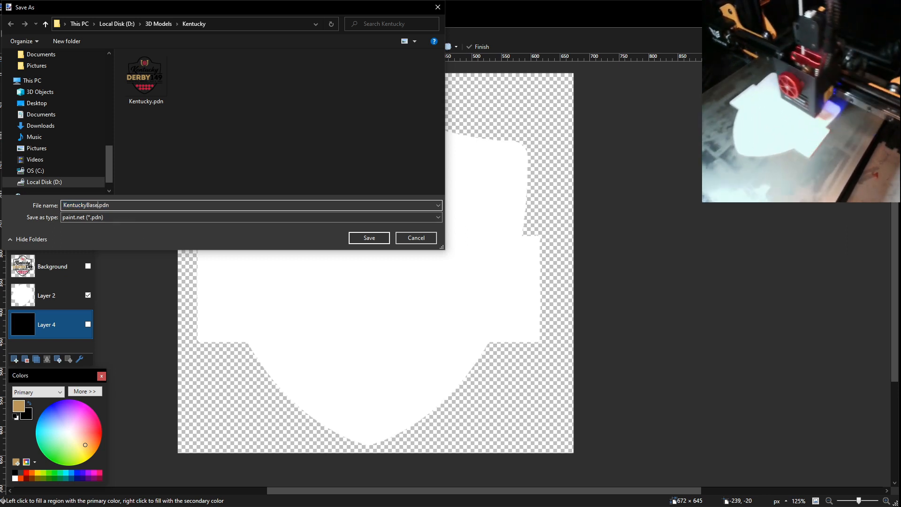
key("Return")
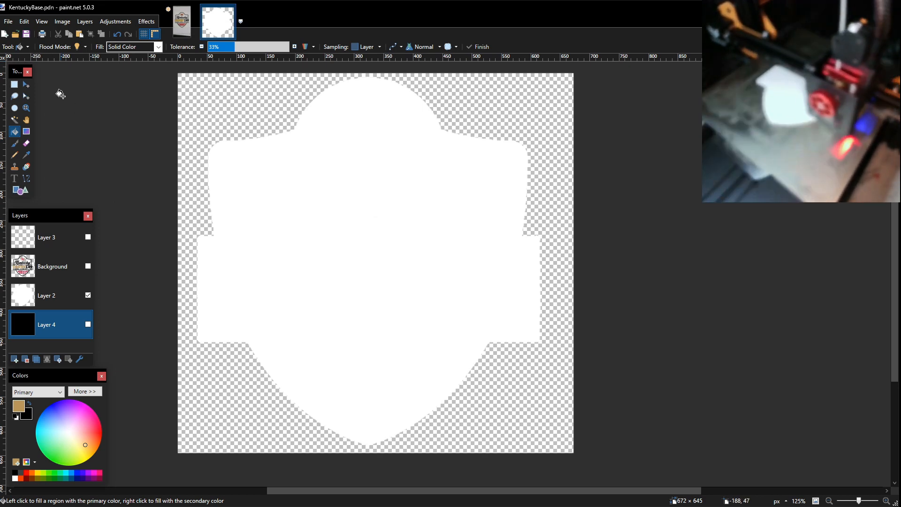
Save a flattened PNG copy of the base silhouette as KentuckyBase with the default save configuration
left_click(8, 21)
left_click(30, 92)
left_click(99, 218)
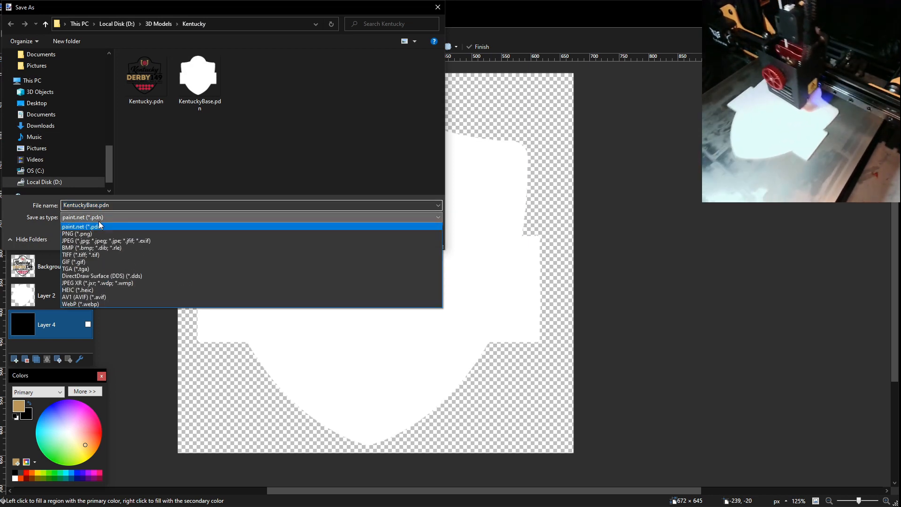
left_click(131, 234)
left_click(365, 240)
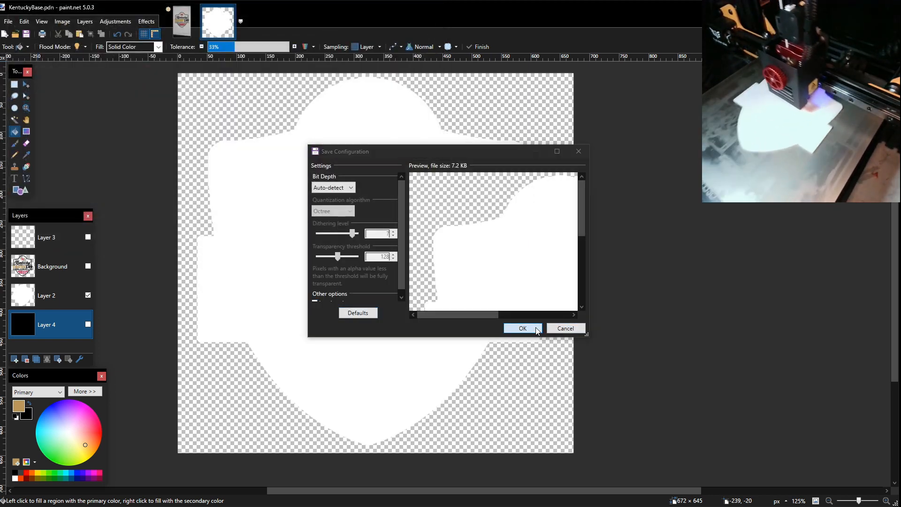
left_click(523, 328)
left_click(446, 269)
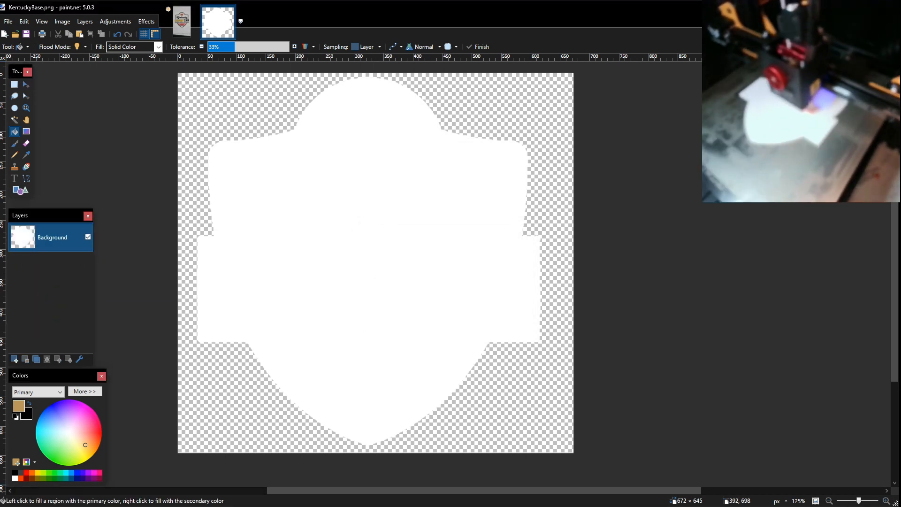
Switch to 3D Builder and load the image KentuckyBase.png from the Kentucky folder into the empty scene
key("alt+Tab")
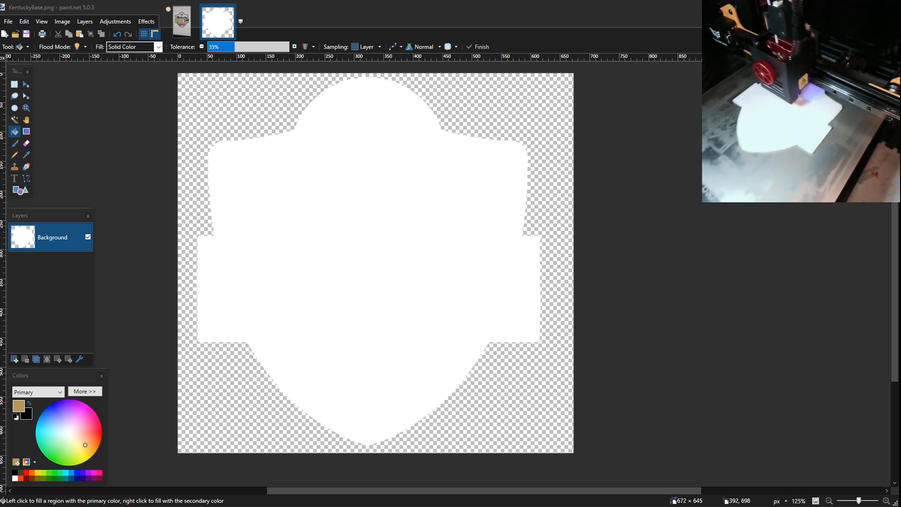
key("alt+Tab")
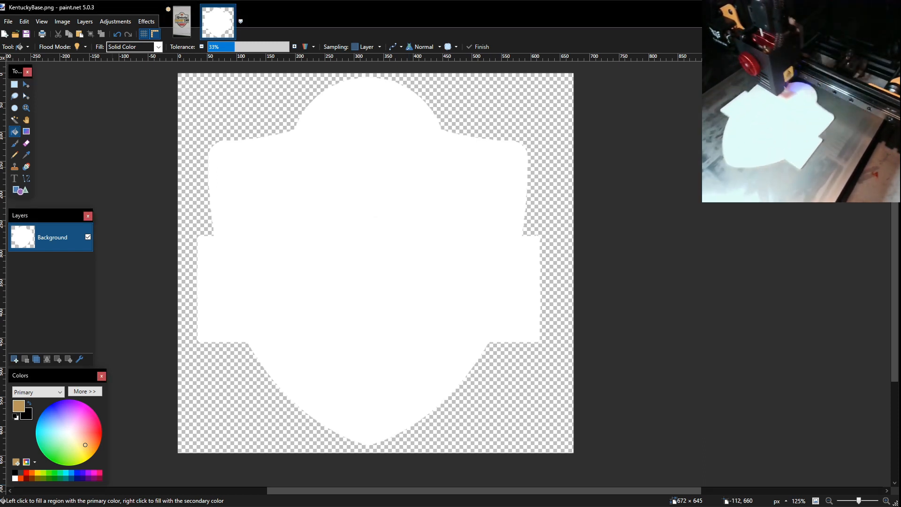
key("alt+Tab")
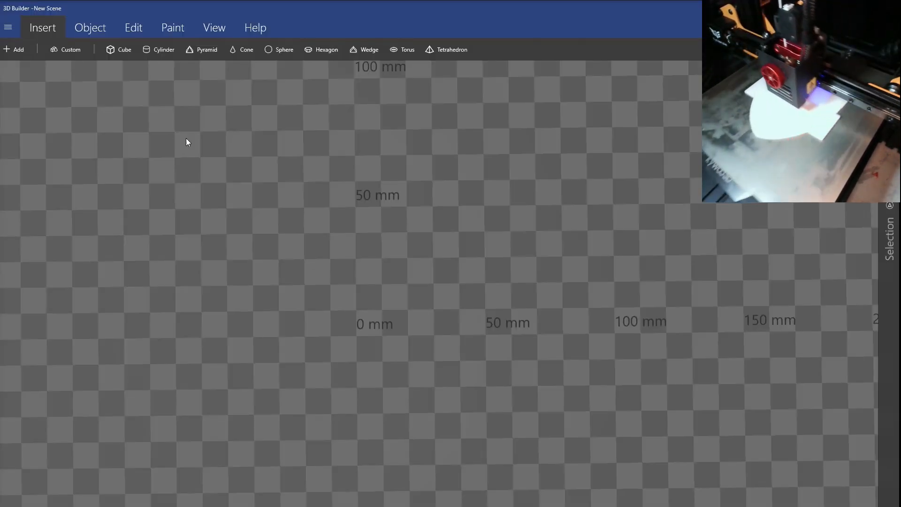
scroll(365, 306, "down", 4)
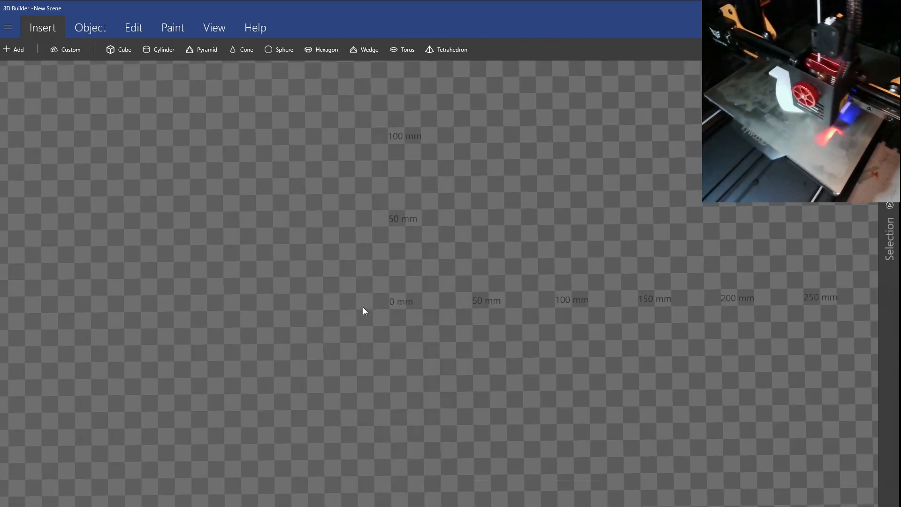
left_click(9, 28)
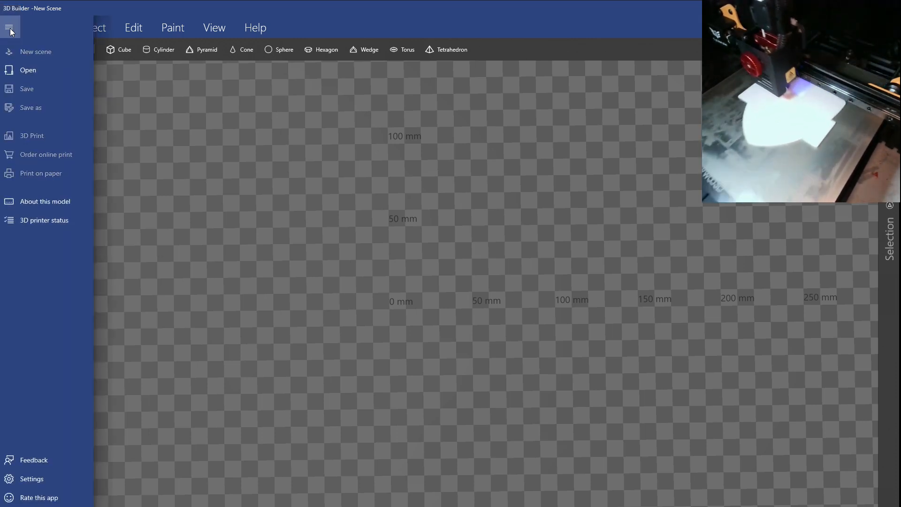
left_click(136, 75)
left_click(14, 50)
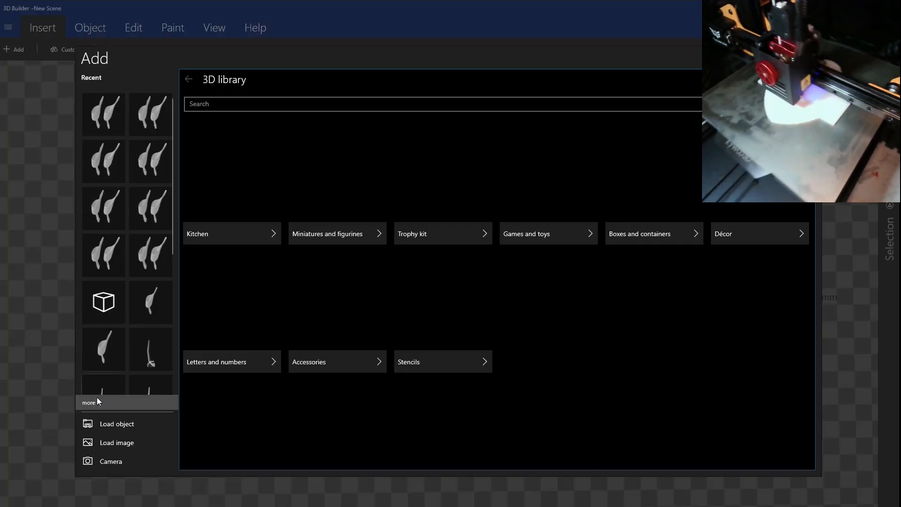
left_click(101, 449)
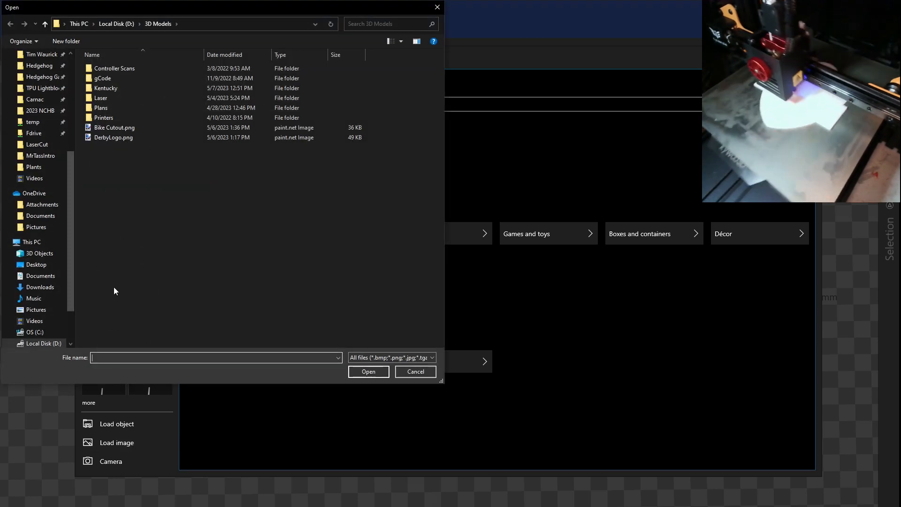
left_click(112, 89)
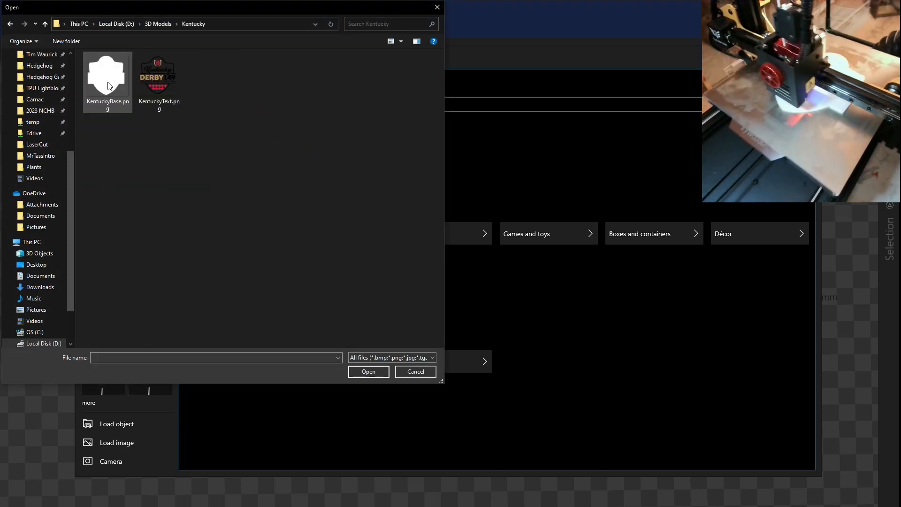
double_click(111, 89)
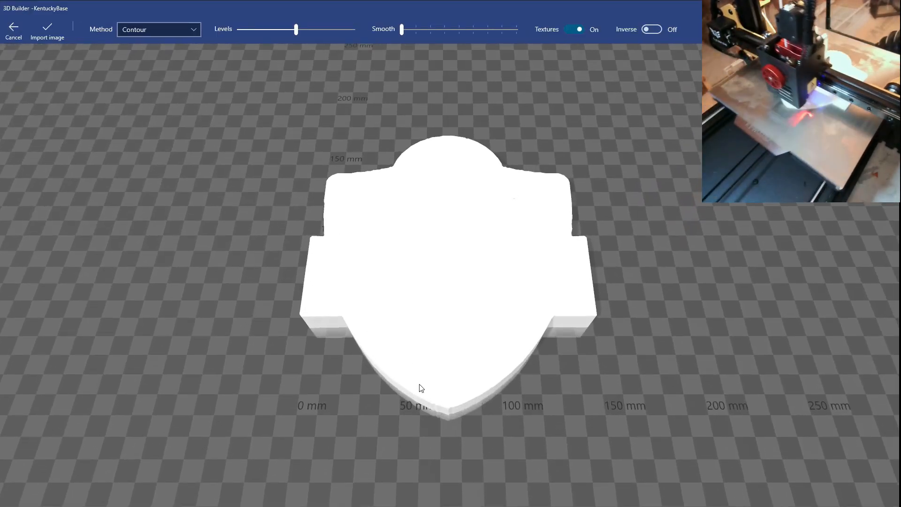
Set the contour levels to 13 and import the base silhouette as a 3D object
right_click_drag(348, 432, 372, 486)
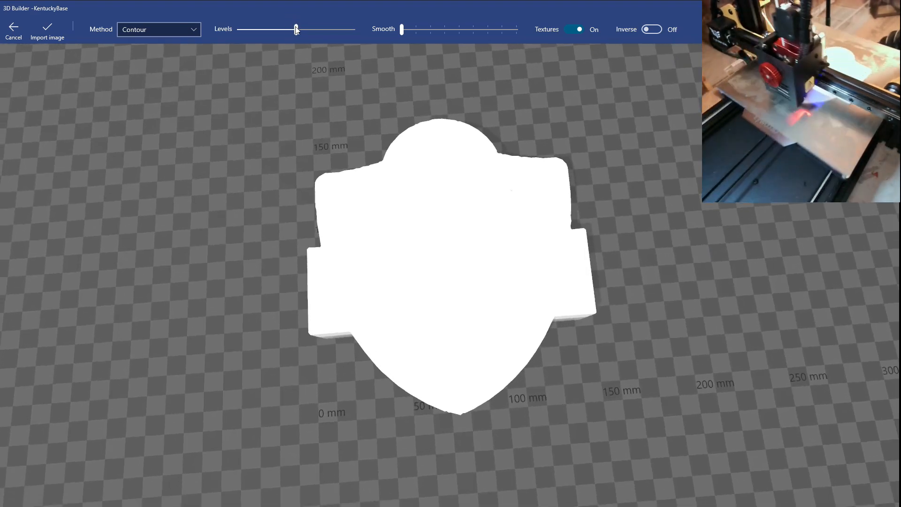
left_click_drag(297, 34, 380, 61)
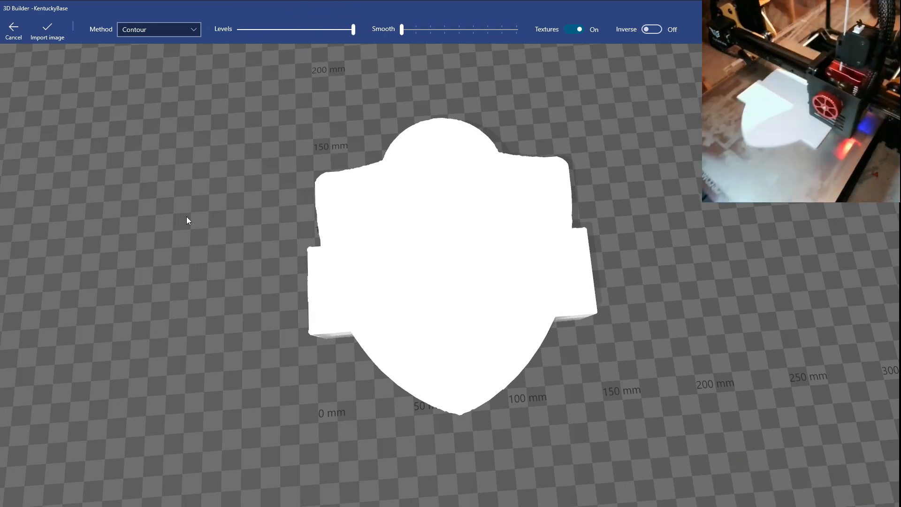
left_click_drag(218, 288, 516, 264)
left_click_drag(355, 30, 312, 53)
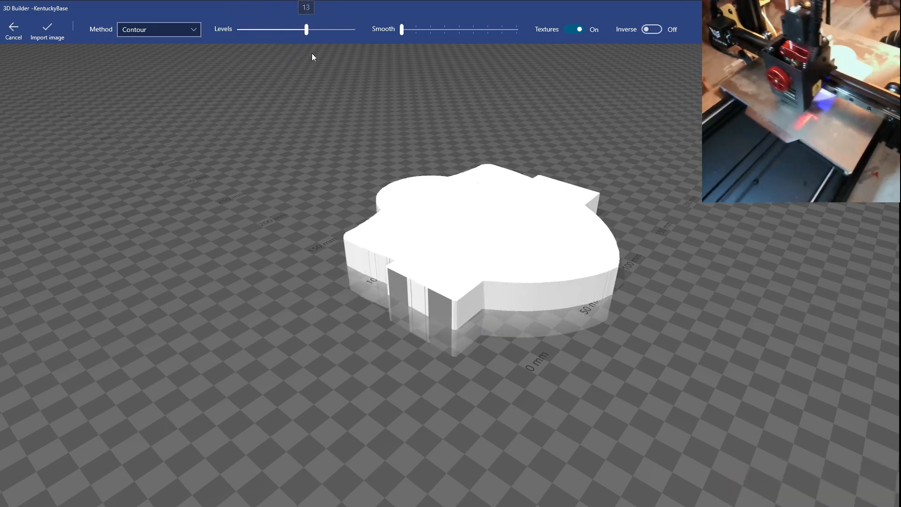
left_click_drag(705, 322, 227, 247)
scroll(228, 244, "down", 2)
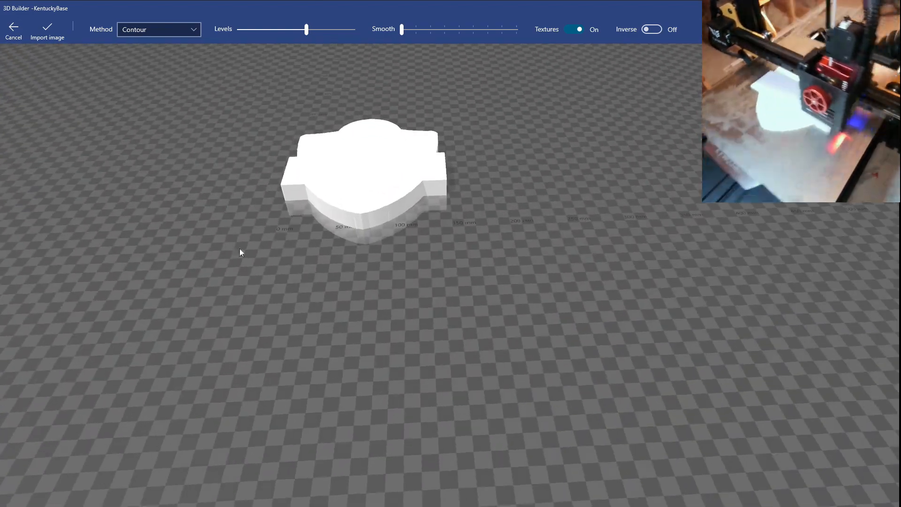
right_click_drag(240, 250, 259, 302)
left_click(46, 29)
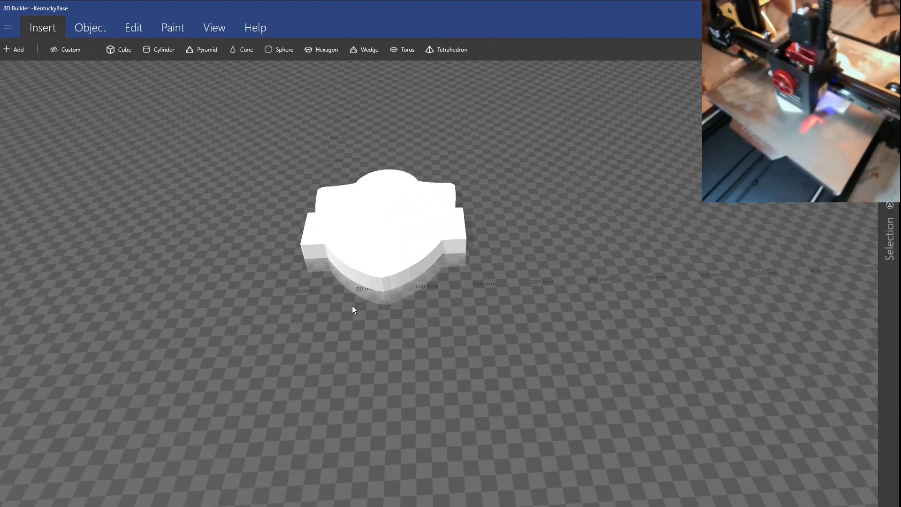
Scale the base silhouette to a Z height of 3 mm
left_click_drag(336, 354, 400, 310)
left_click(379, 289)
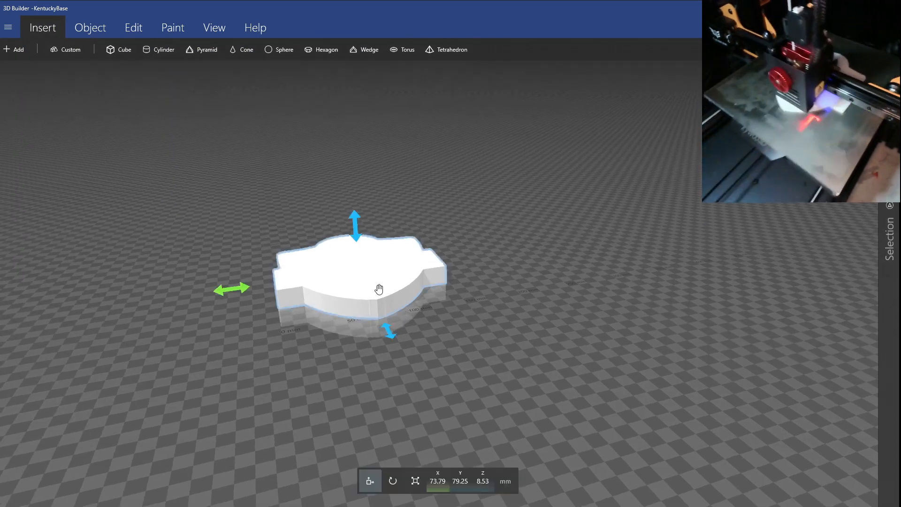
left_click(414, 483)
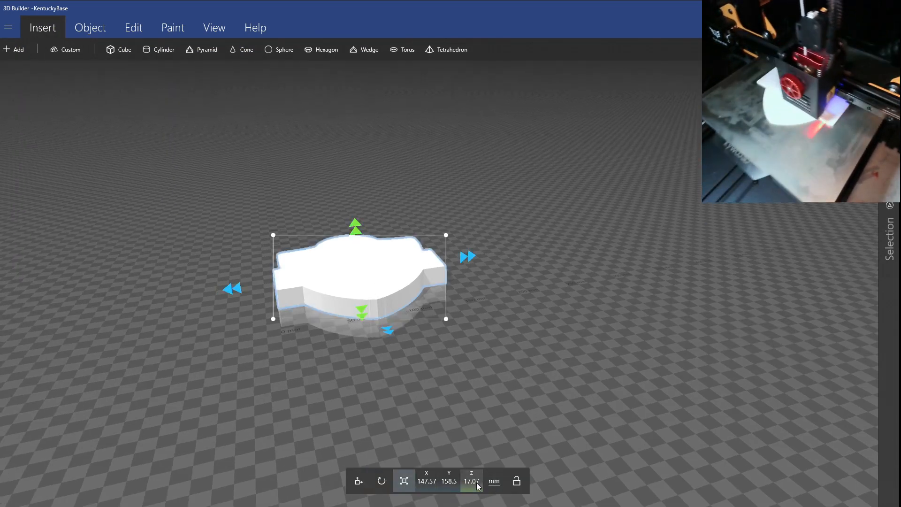
left_click(471, 481)
type("3")
key("Return")
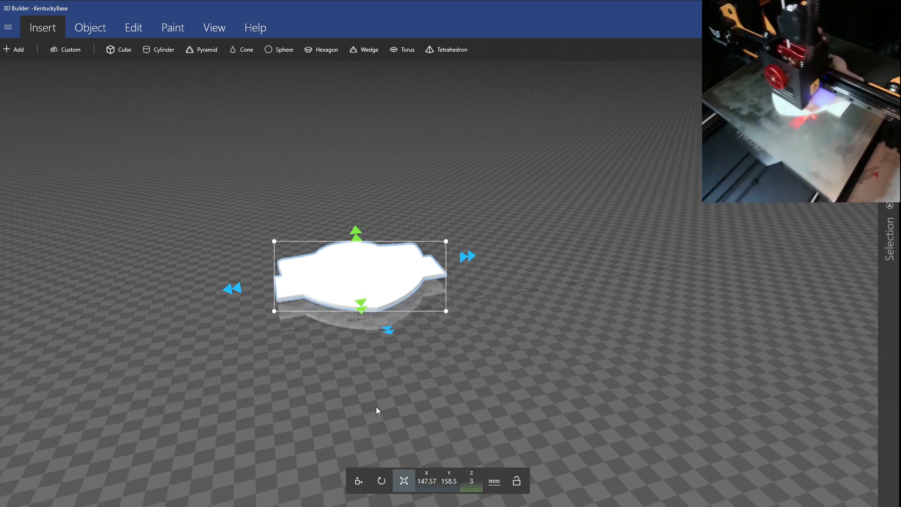
Settle the floating base silhouette onto the build plate
left_click_drag(145, 387, 328, 353)
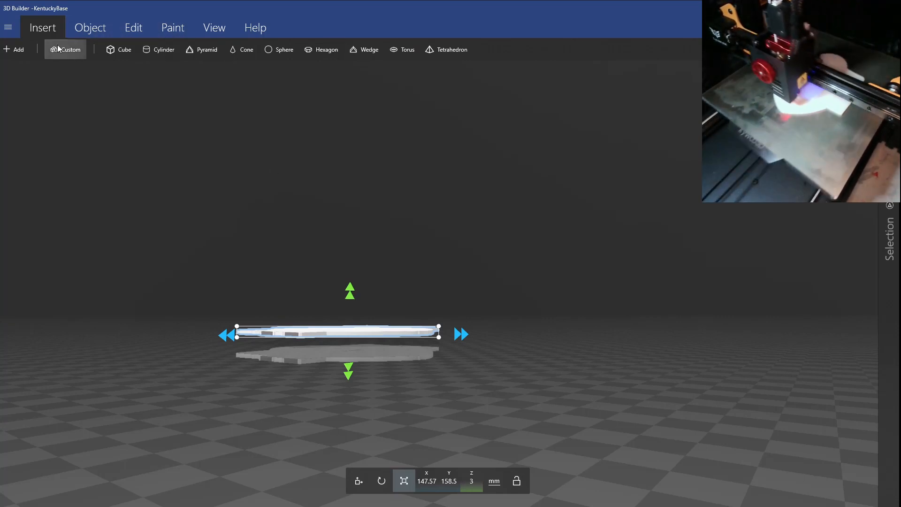
left_click(112, 28)
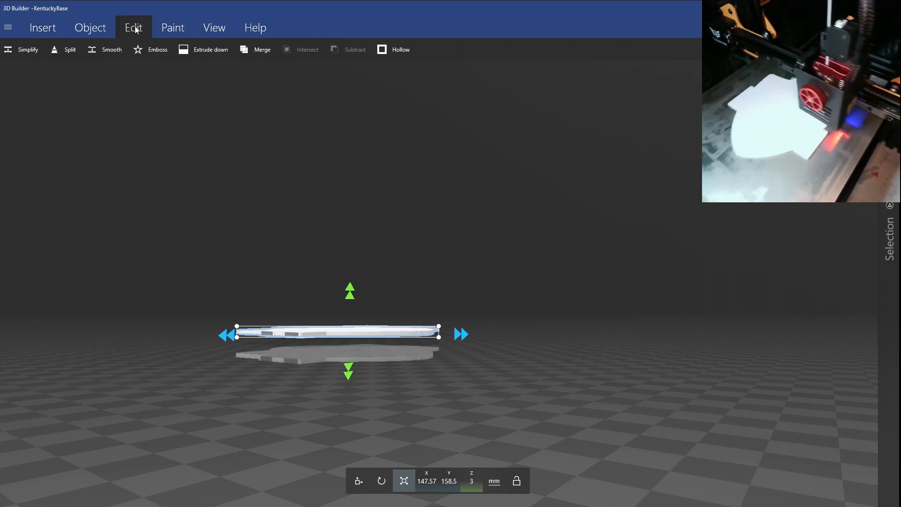
left_click(105, 29)
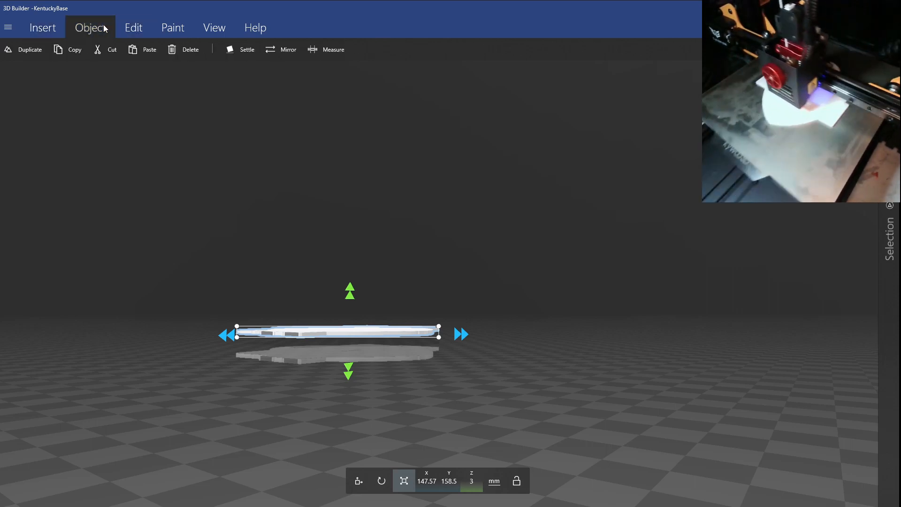
left_click(254, 54)
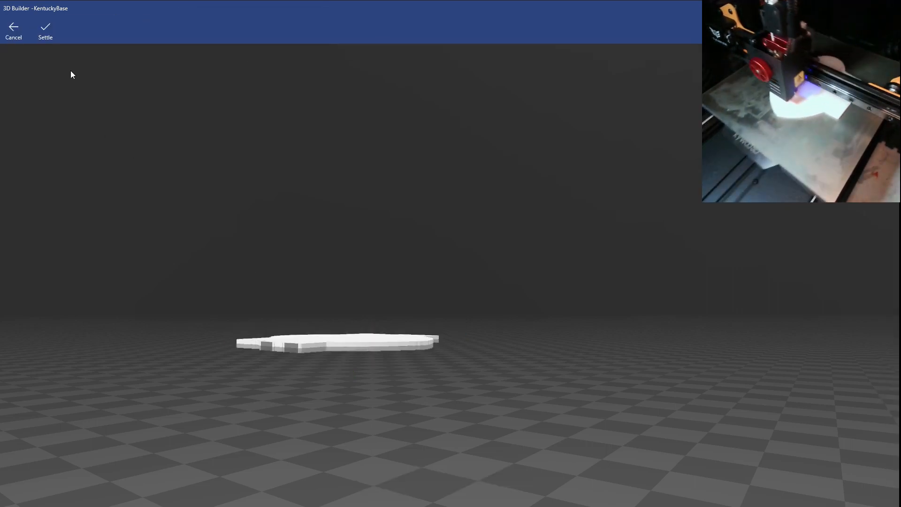
left_click(46, 37)
Load the image KentuckyText.png from the Kentucky folder into the scene with the base
left_click_drag(457, 267, 277, 437)
scroll(396, 415, "up", 4)
right_click_drag(516, 286, 510, 319)
left_click_drag(531, 361, 524, 399)
left_click(42, 28)
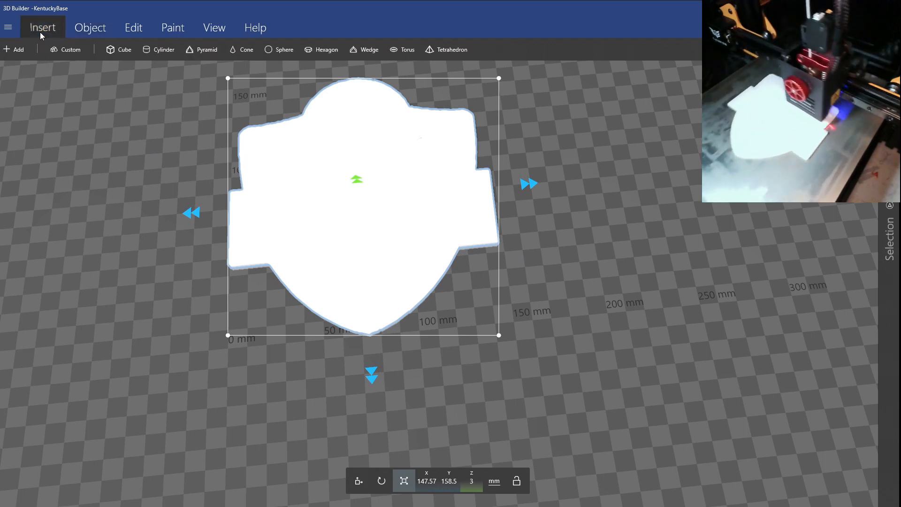
left_click(17, 49)
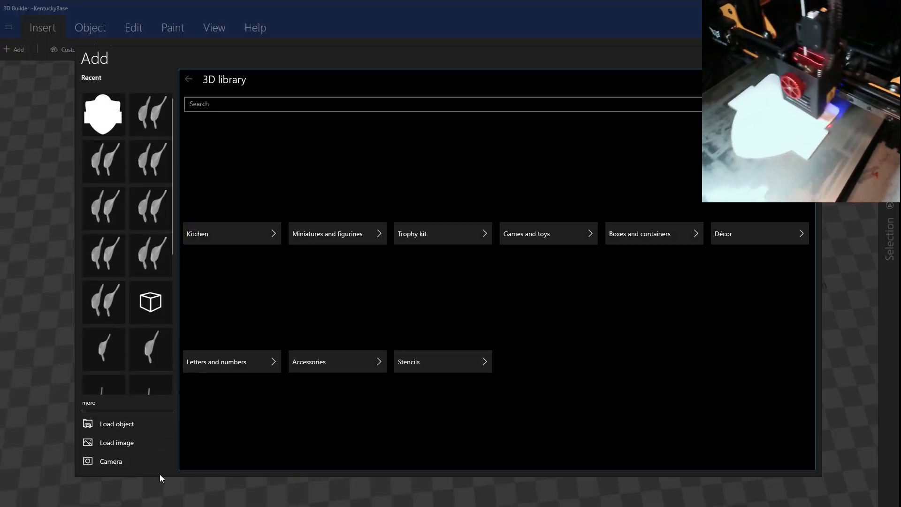
left_click(149, 451)
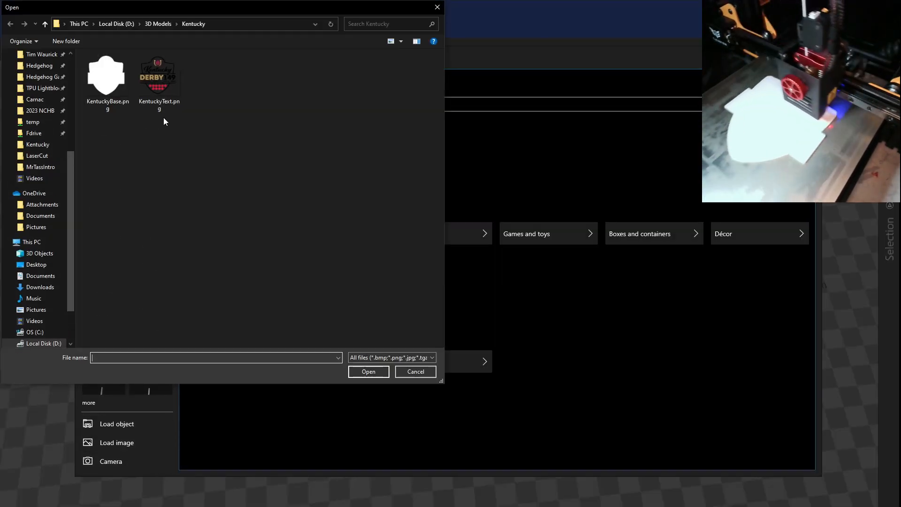
left_click(153, 81)
left_click(366, 371)
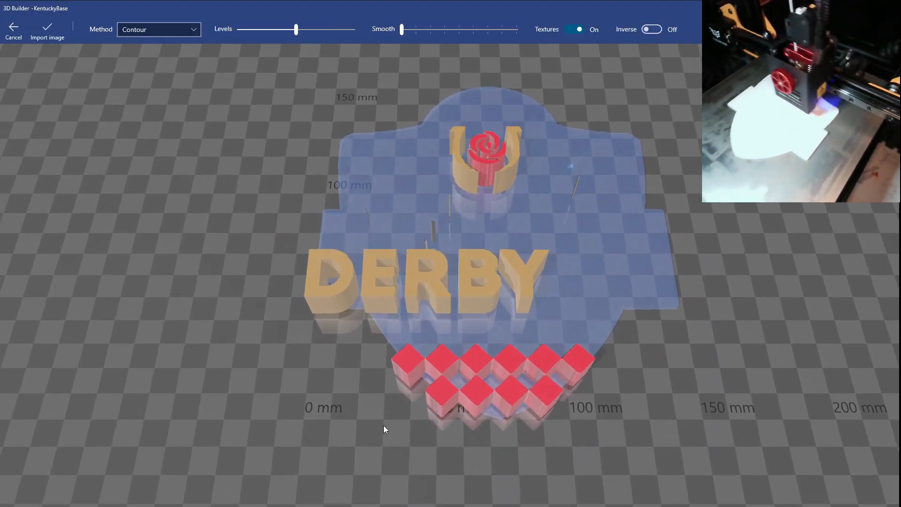
scroll(381, 424, "down", 2)
scroll(693, 318, "down", 2)
right_click_drag(693, 317, 671, 457)
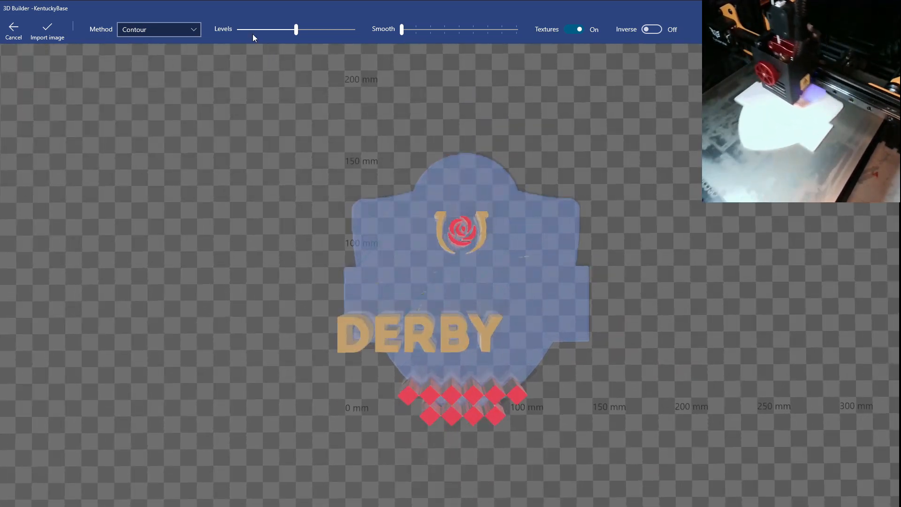
left_click_drag(291, 27, 216, 70)
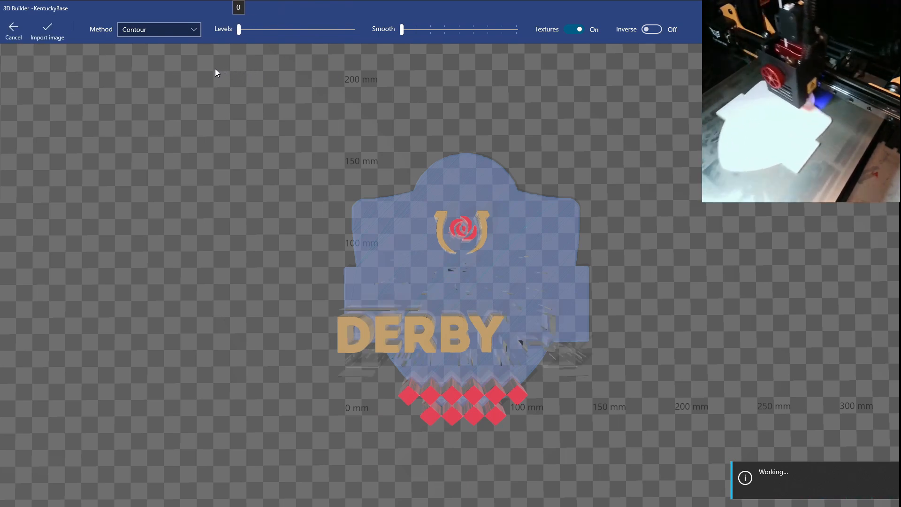
left_click_drag(276, 344, 296, 329)
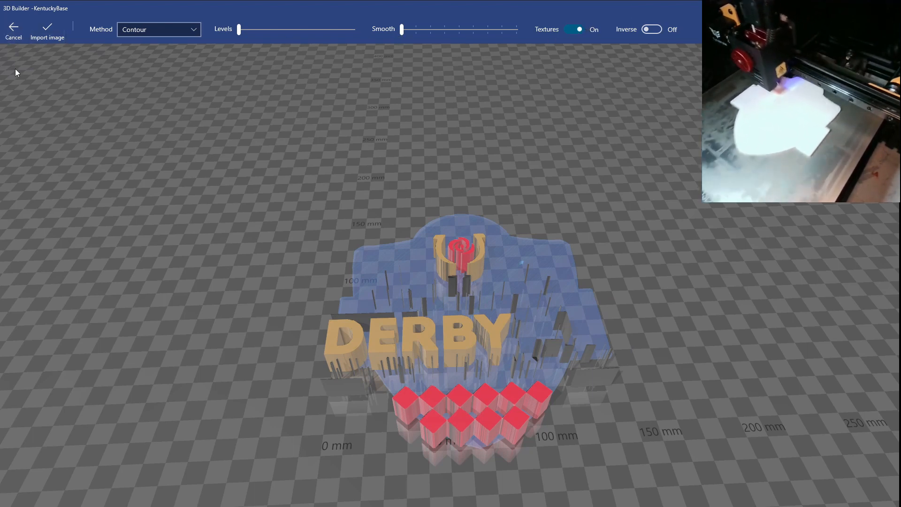
left_click(14, 33)
Save the base silhouette in 3MF format as KentuckyBase.3mf in the Kentucky folder
left_click(473, 329)
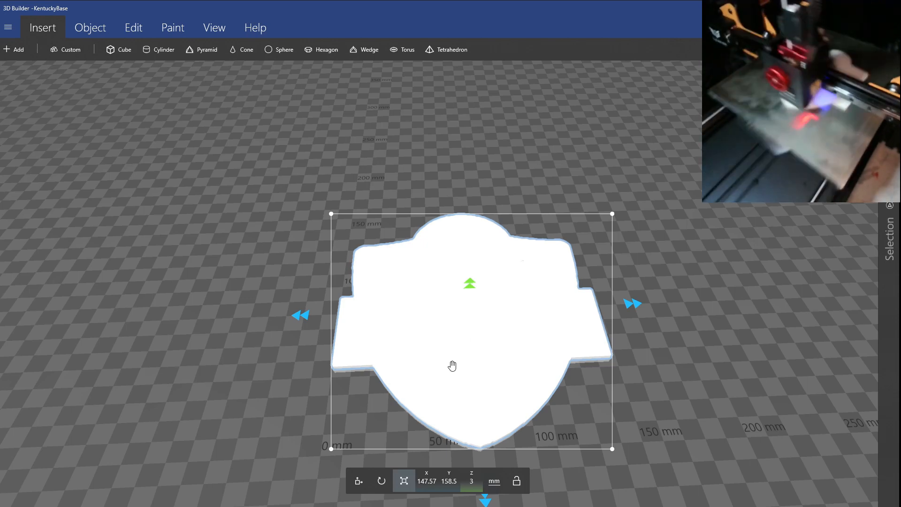
left_click(8, 27)
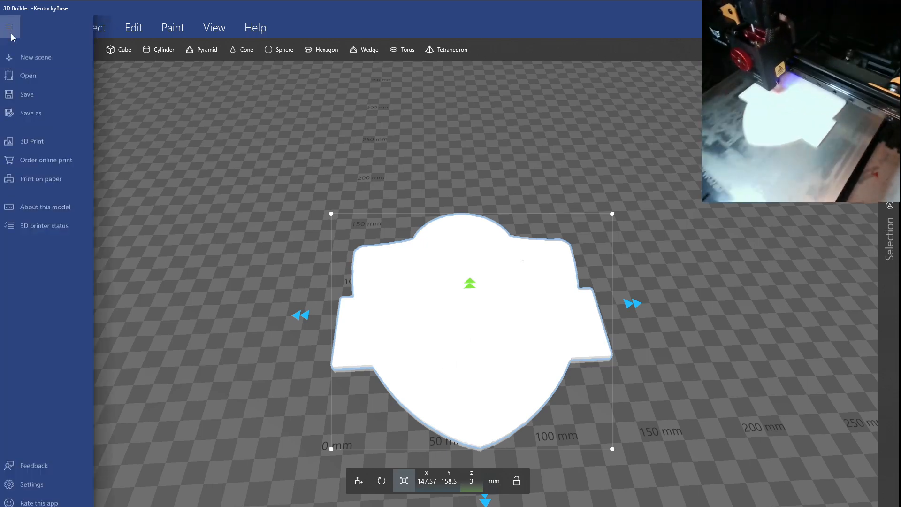
left_click(10, 109)
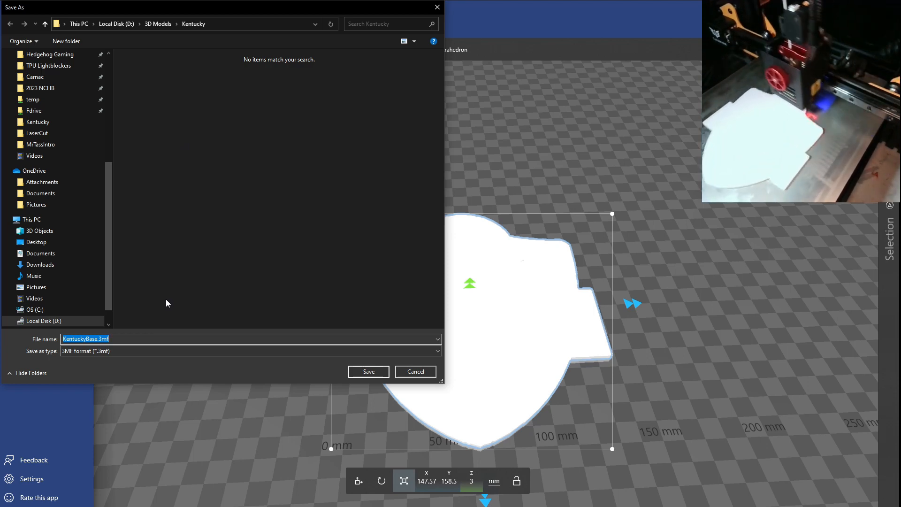
left_click(356, 373)
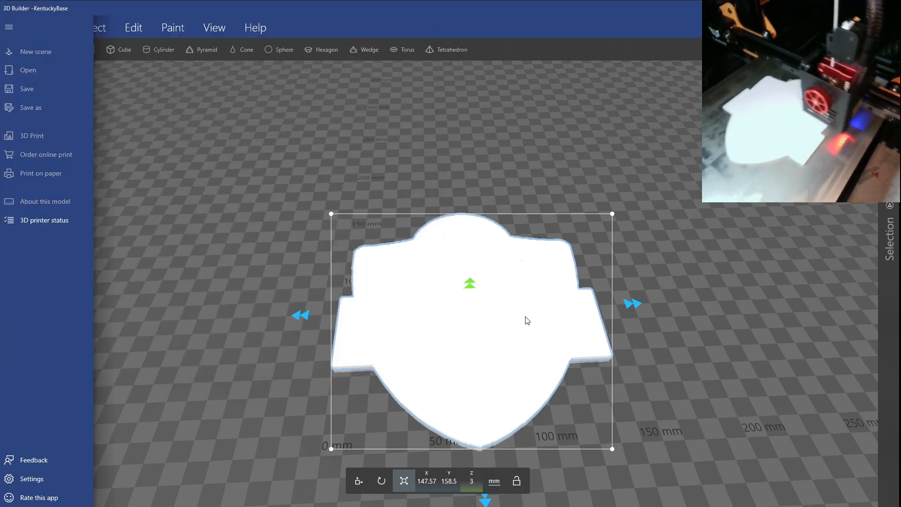
Delete the base silhouette from the scene and load the image KentuckyText.png from the Kentucky folder
key("Delete")
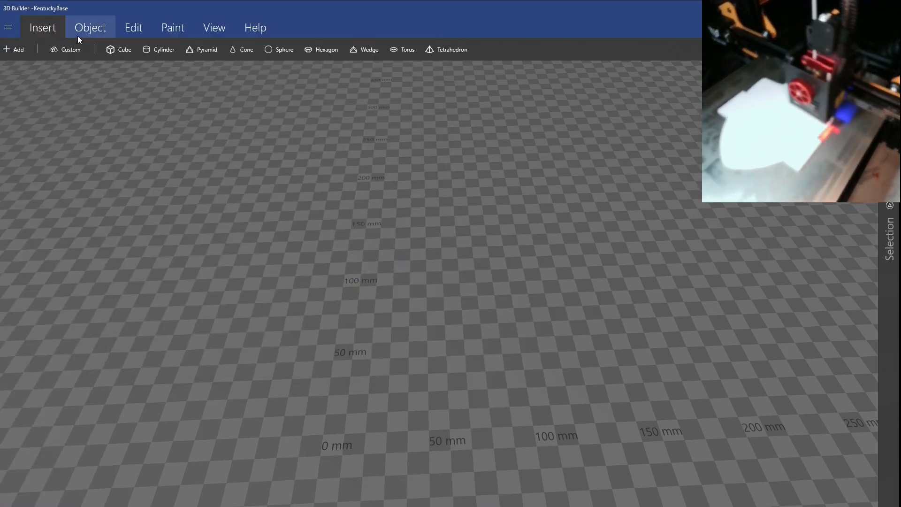
left_click(14, 50)
left_click(118, 442)
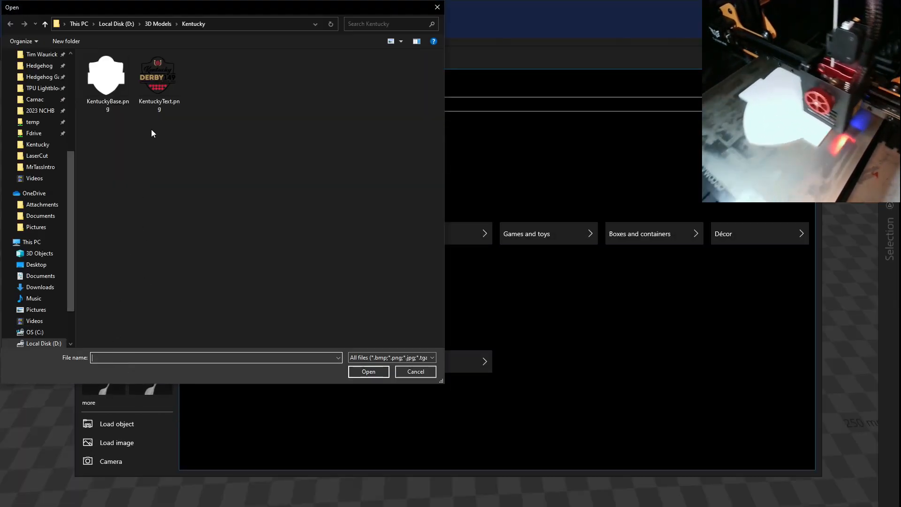
left_click(158, 92)
left_click(369, 372)
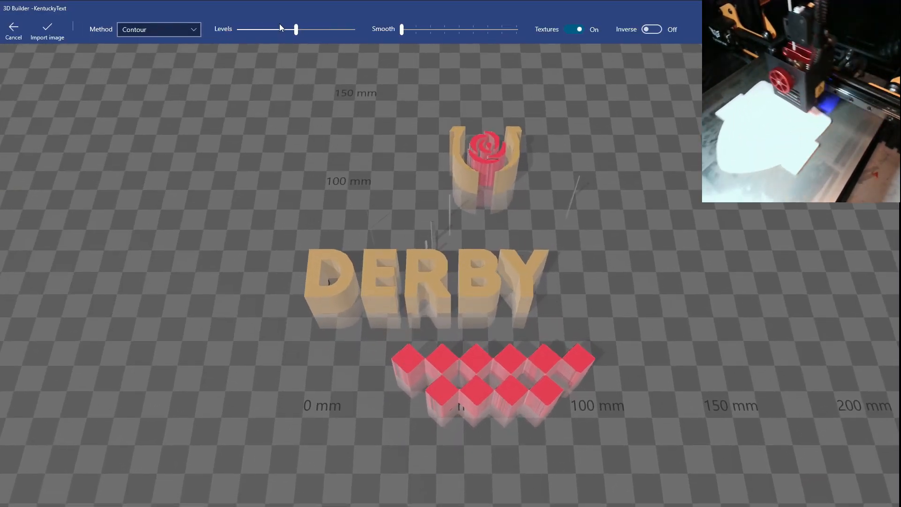
Raise the contour levels until only the red rose and diamonds remain, and import them as a 3D object
left_click_drag(289, 26, 336, 86)
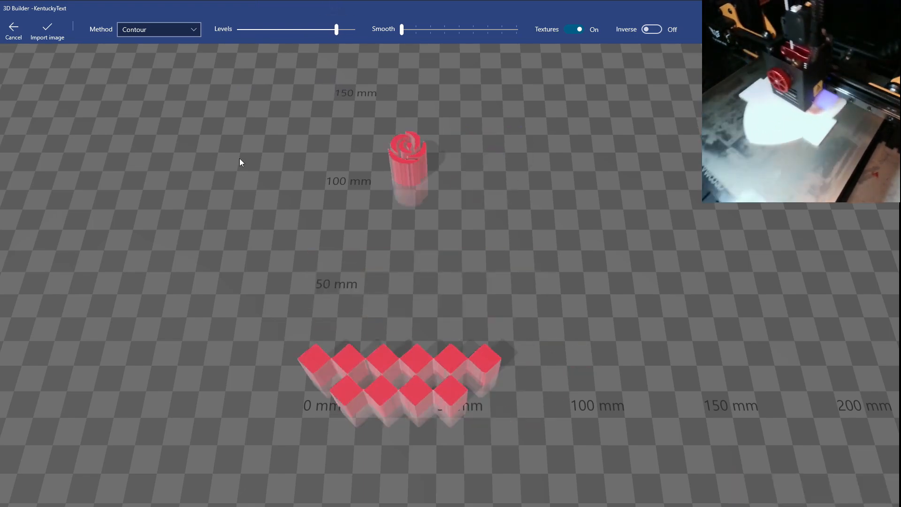
left_click_drag(185, 280, 59, 134)
left_click(35, 36)
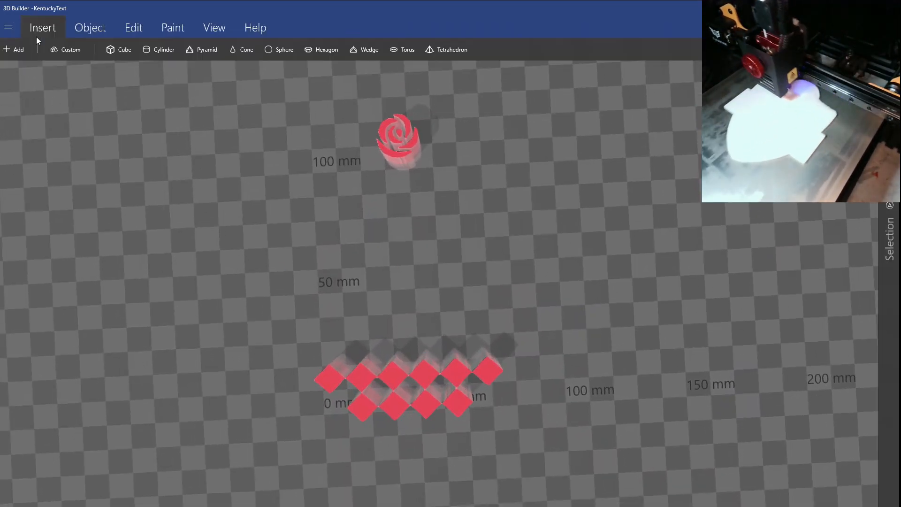
Scale all the red rose and diamond pieces to a Z height of 0.9 mm
left_click_drag(167, 316, 386, 257)
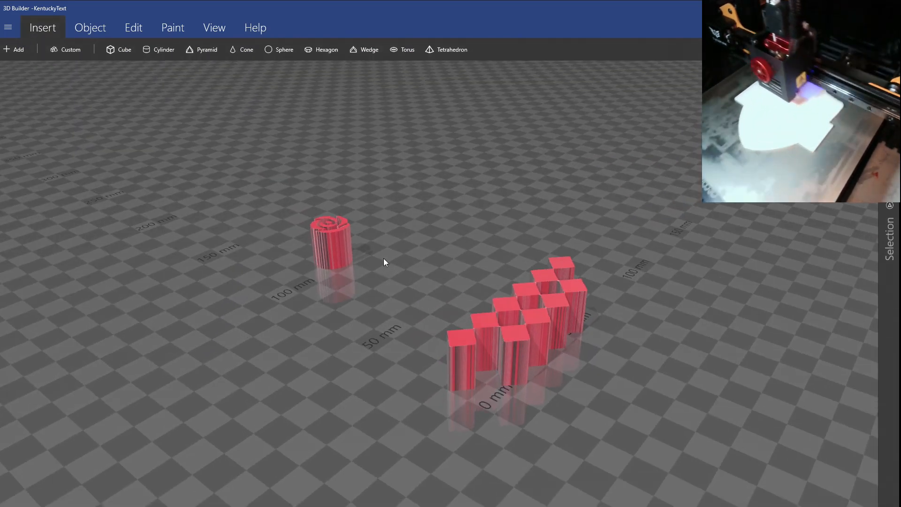
key("ctrl+a")
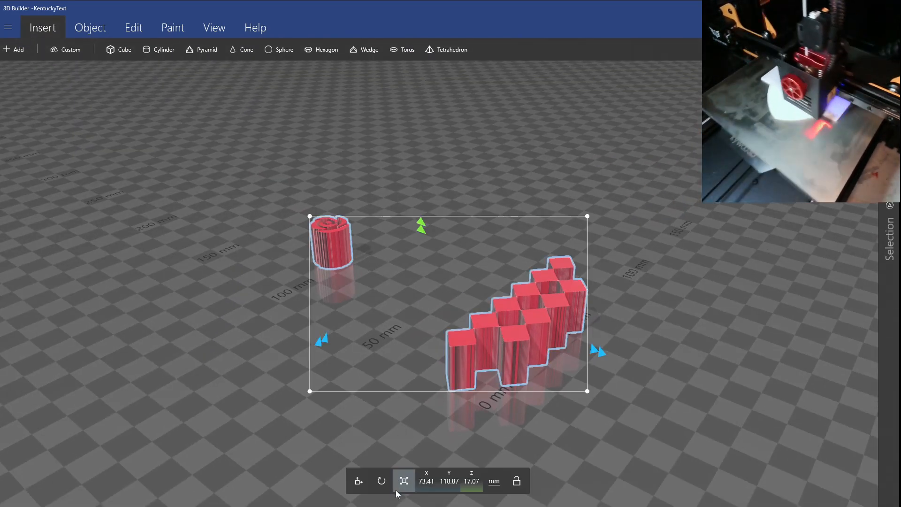
left_click(472, 482)
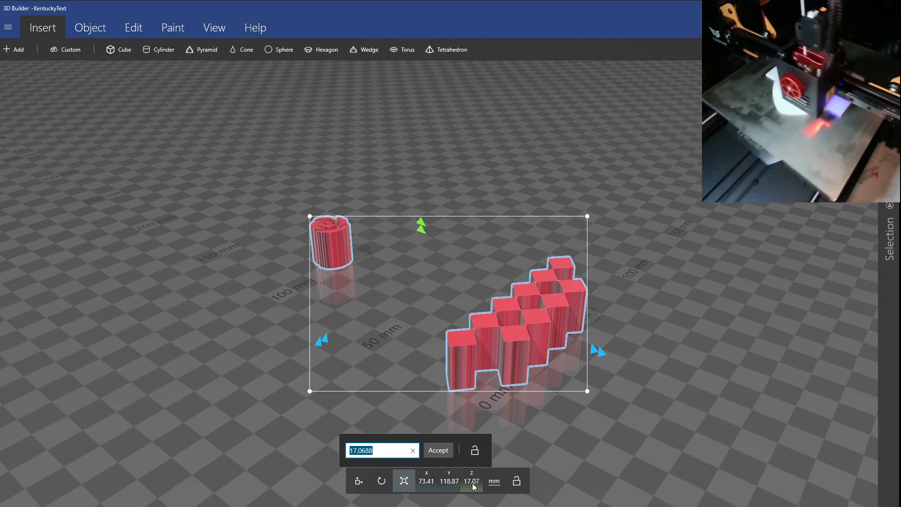
key("BackSpace")
type(".9")
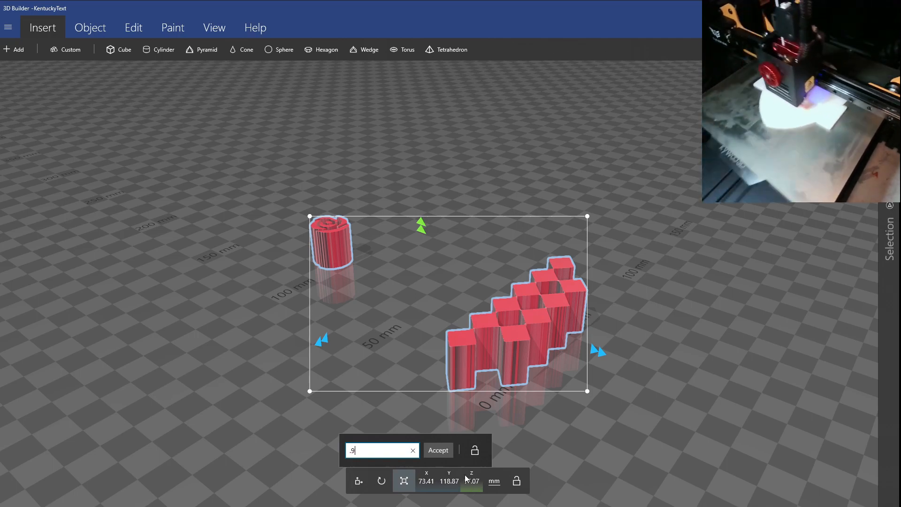
left_click(433, 448)
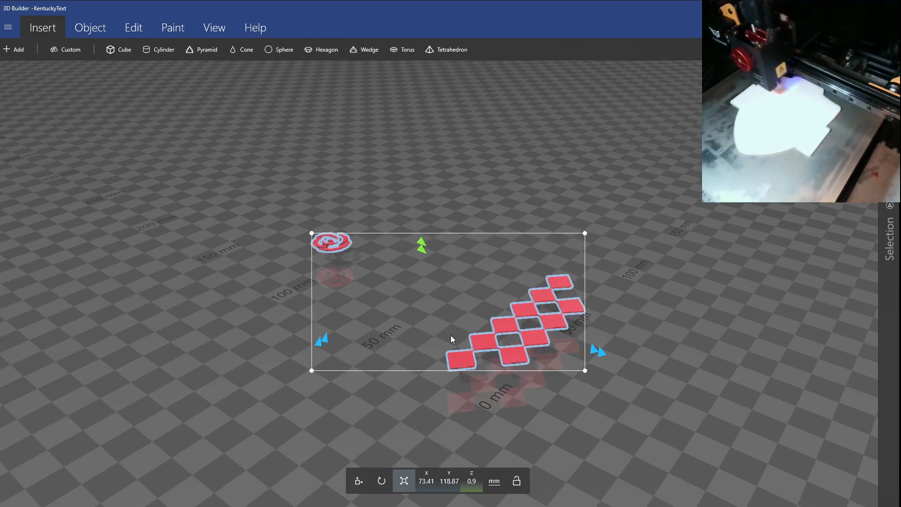
Settle the floating red rose and diamonds onto the build plate
left_click_drag(330, 381, 392, 320)
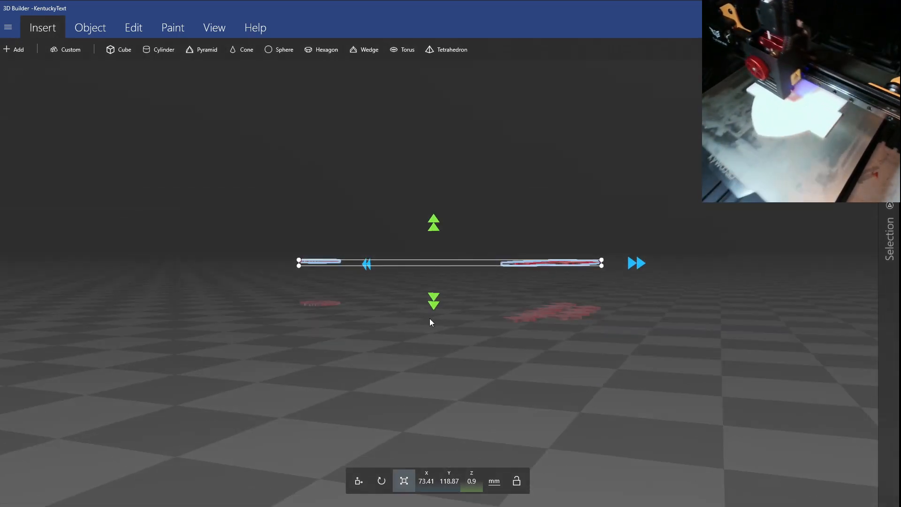
right_click_drag(429, 319, 419, 340)
left_click_drag(419, 340, 324, 374)
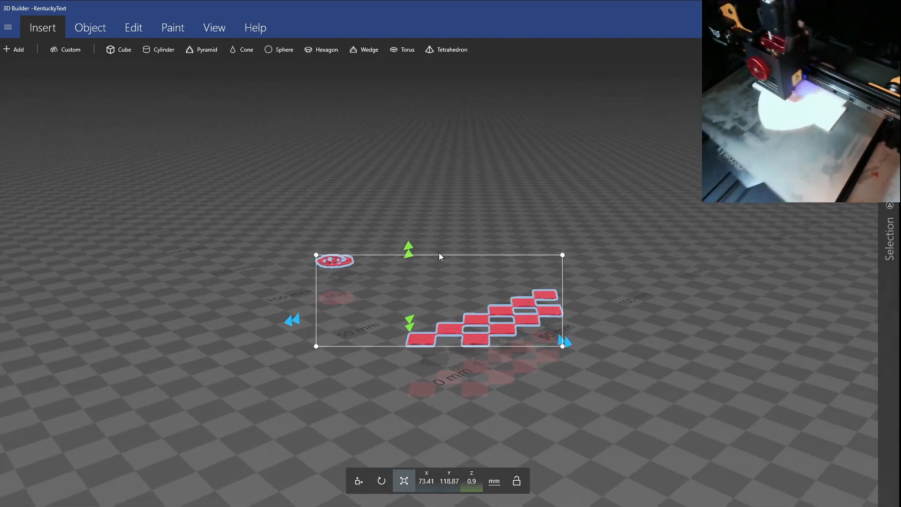
left_click_drag(472, 200, 404, 244)
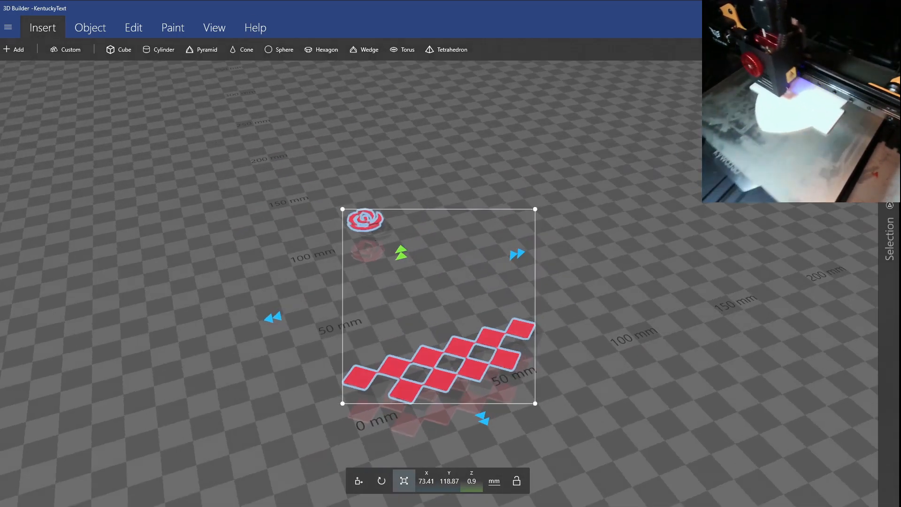
left_click(123, 29)
left_click(111, 31)
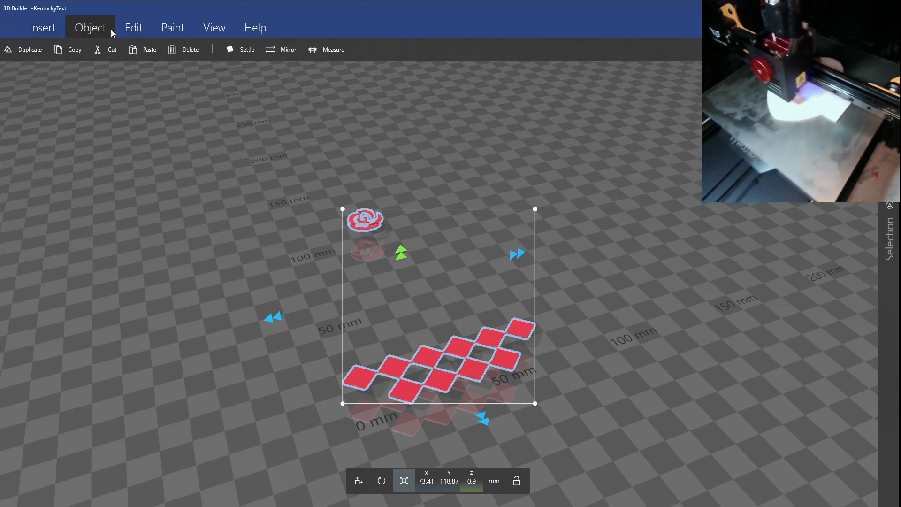
left_click(239, 50)
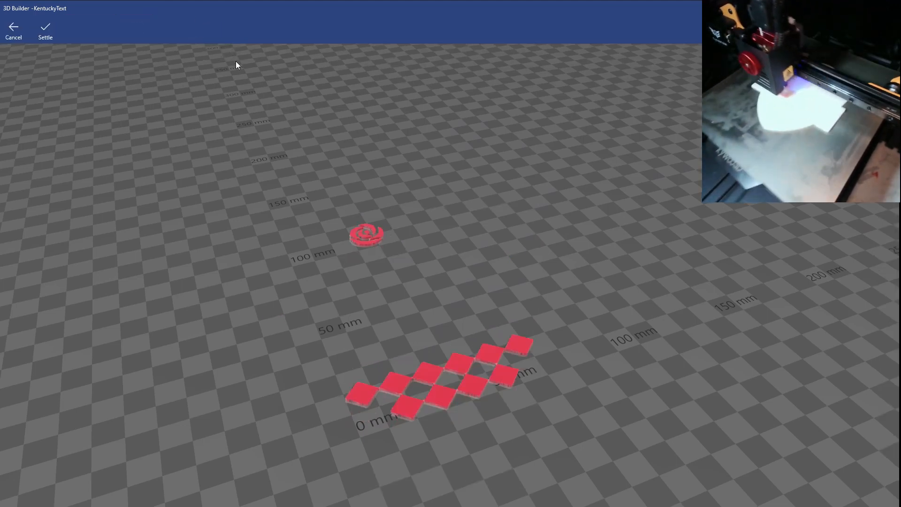
left_click(46, 33)
left_click_drag(297, 263, 230, 331)
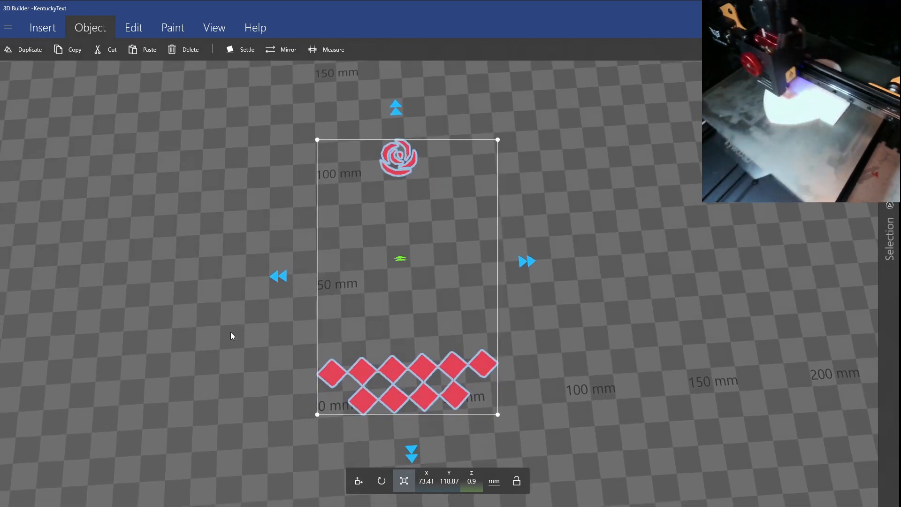
Save the red pieces as KentuckyRed in 3MF format in the Kentucky folder and delete them from the scene
left_click(8, 27)
left_click(26, 114)
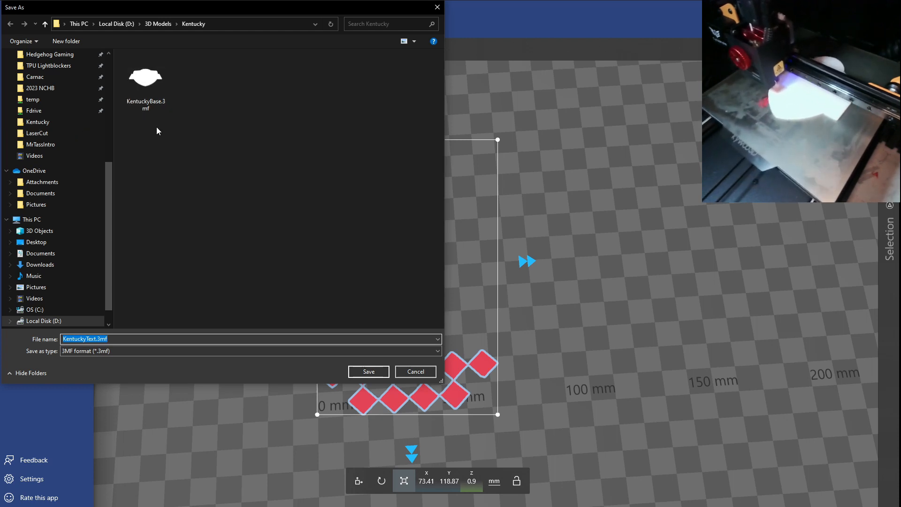
left_click_drag(86, 340, 95, 340)
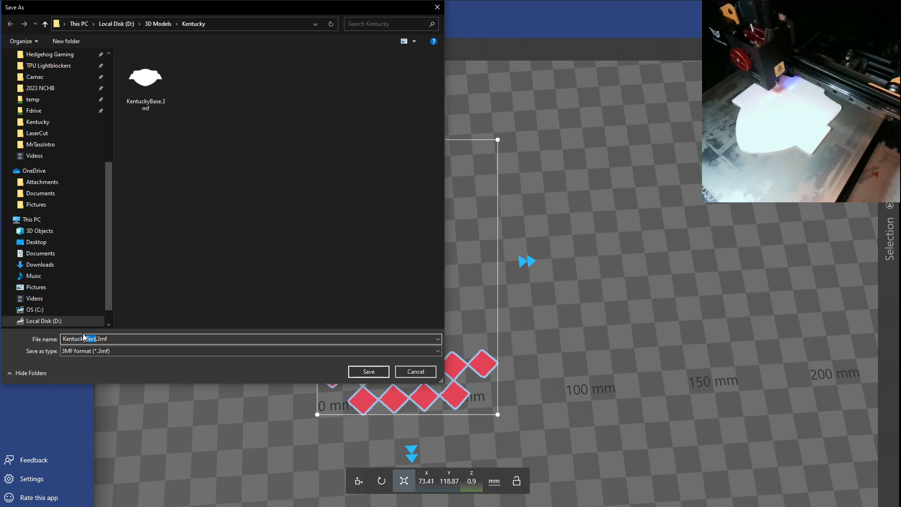
left_click(379, 373)
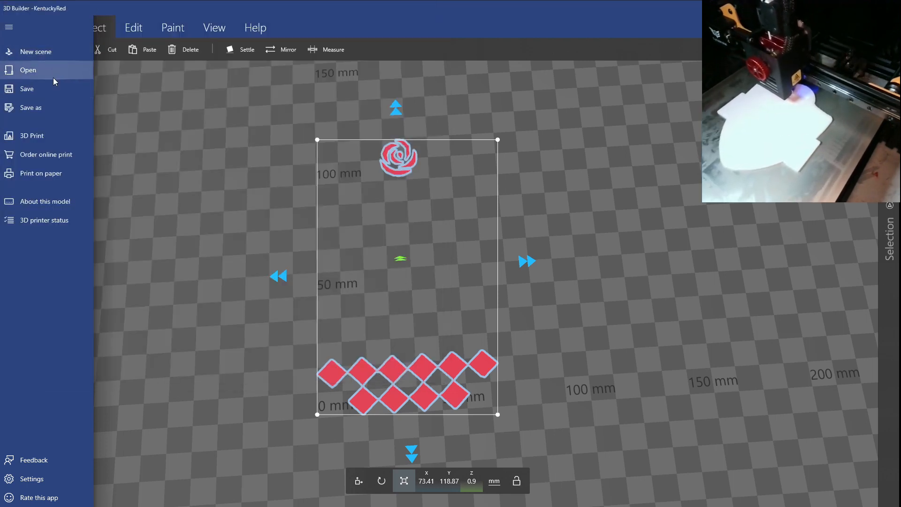
left_click(285, 270)
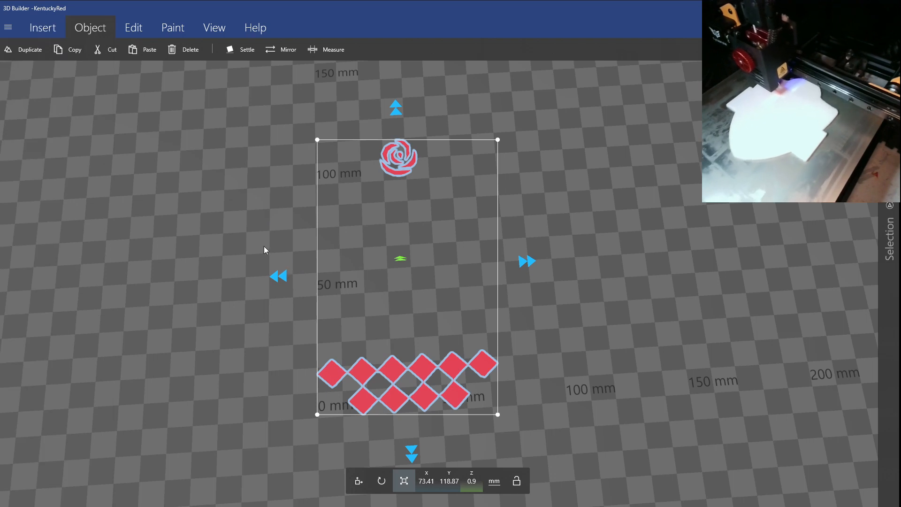
key("Delete")
left_click(8, 26)
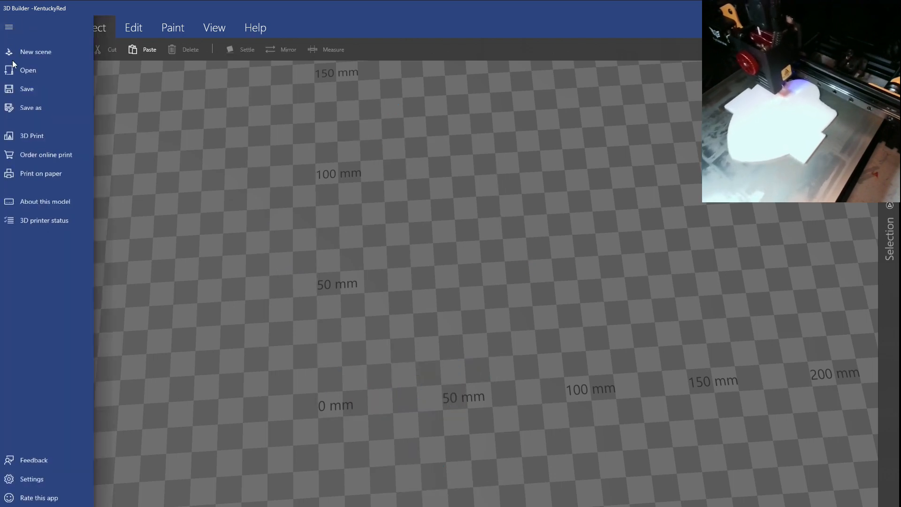
left_click(32, 73)
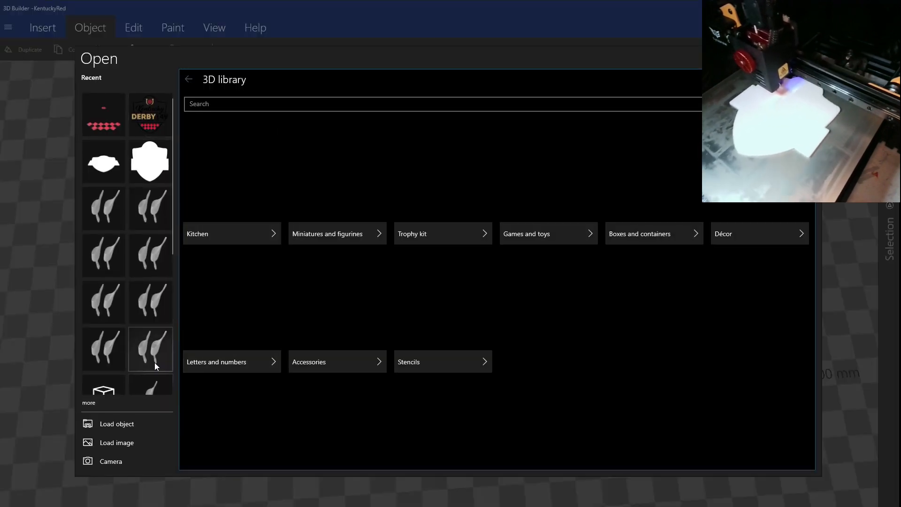
left_click(160, 111)
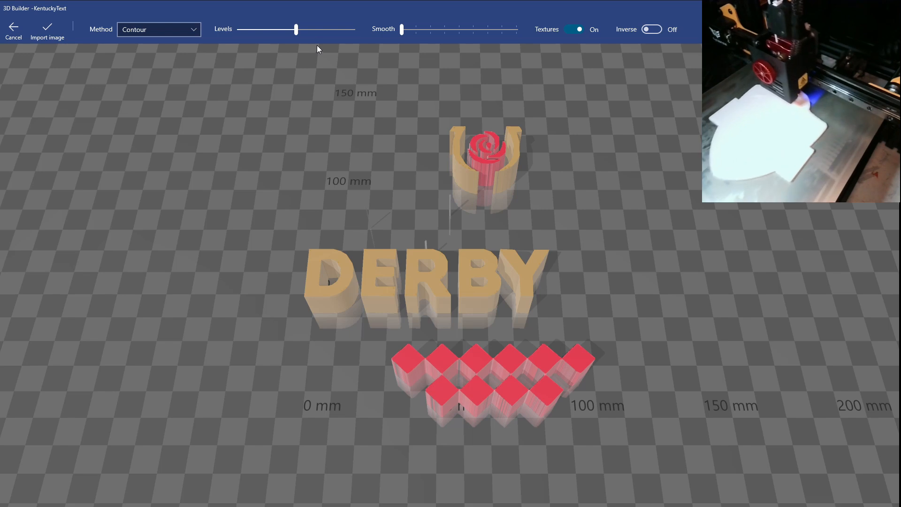
mouse_move(296, 30)
left_mouse_down()
mouse_move(280, 32)
mouse_move(339, 37)
mouse_move(297, 46)
left_mouse_up()
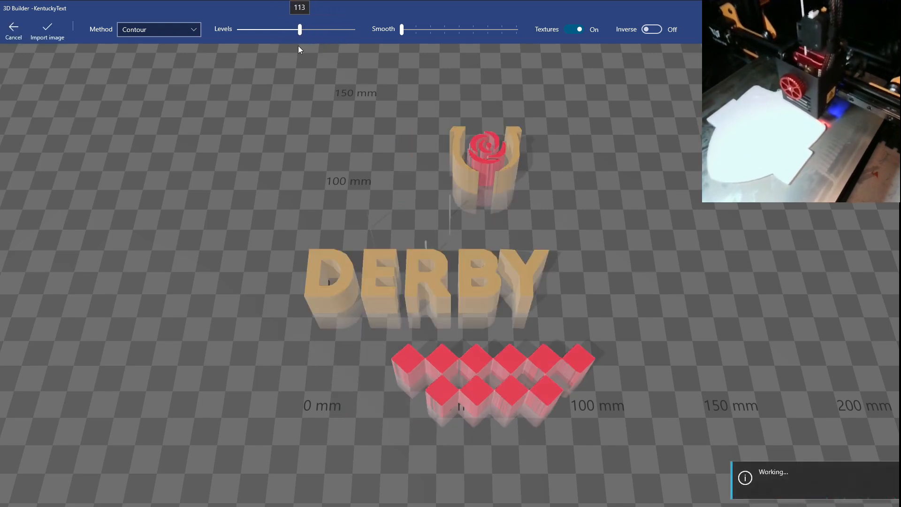
left_click(8, 35)
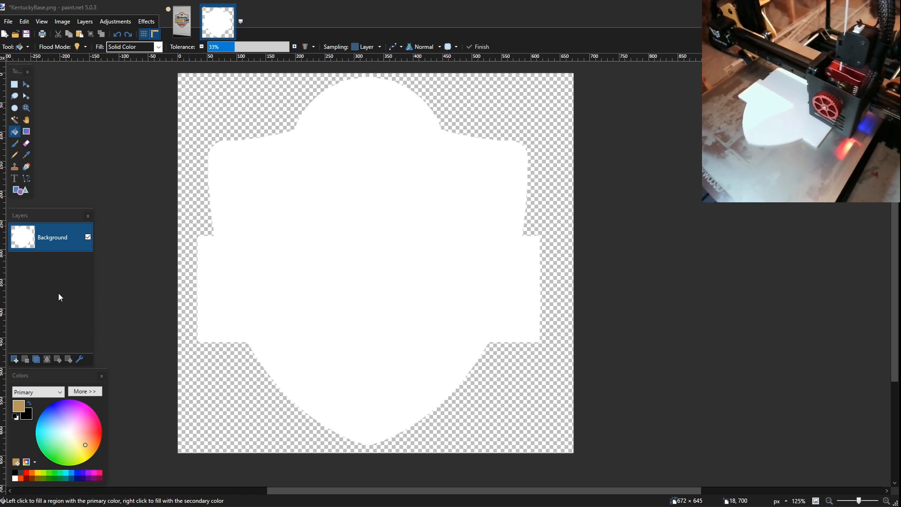
Switch to paint.net and undo the flattening of KentuckyBase.png to bring back its separate layers
left_click(105, 296)
key("ctrl+z")
key("ctrl+z")
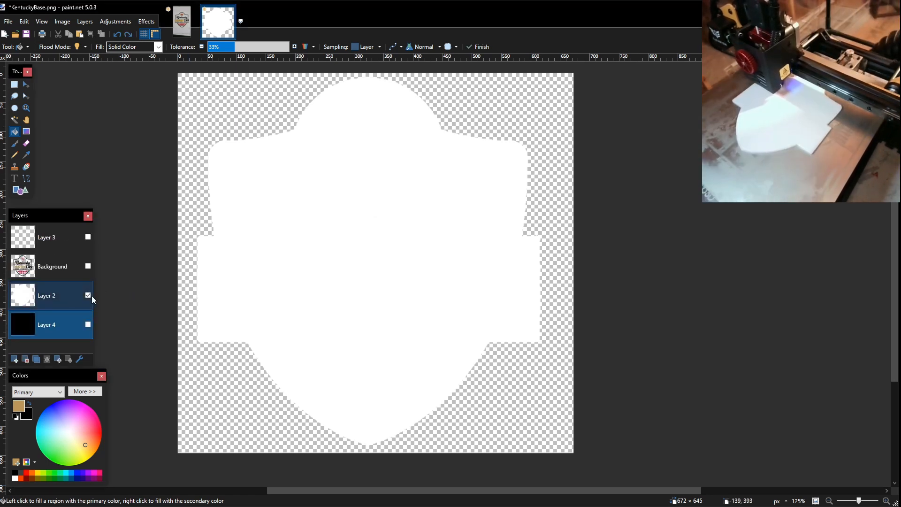
Hide Layer 2 and show the Background layer with the logo artwork
left_click(92, 295)
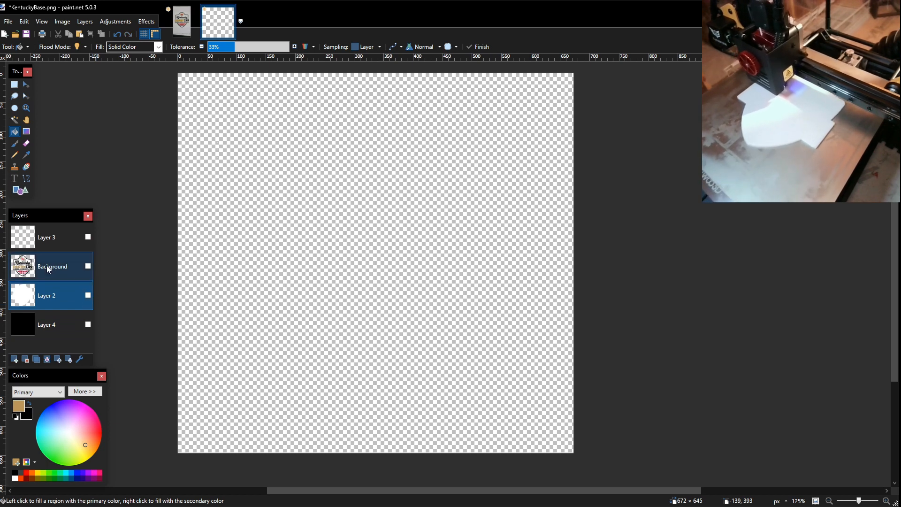
left_click(65, 269)
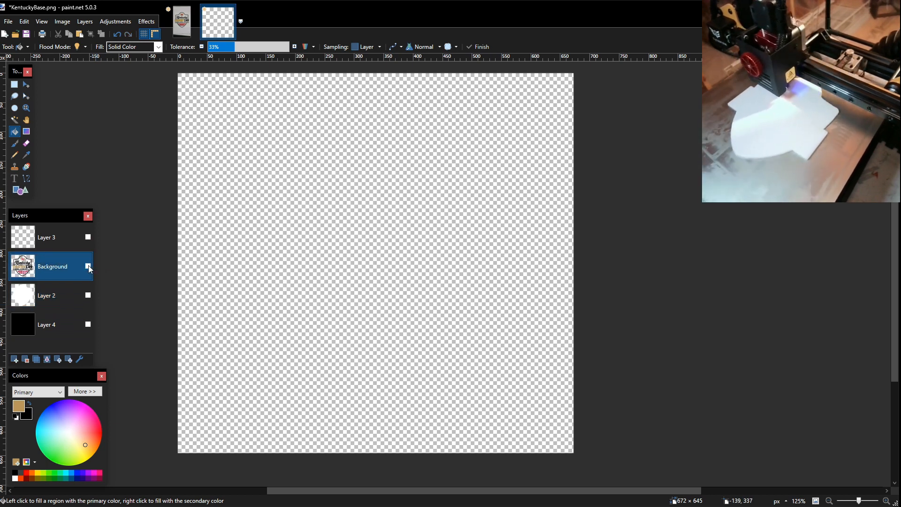
left_click(88, 267)
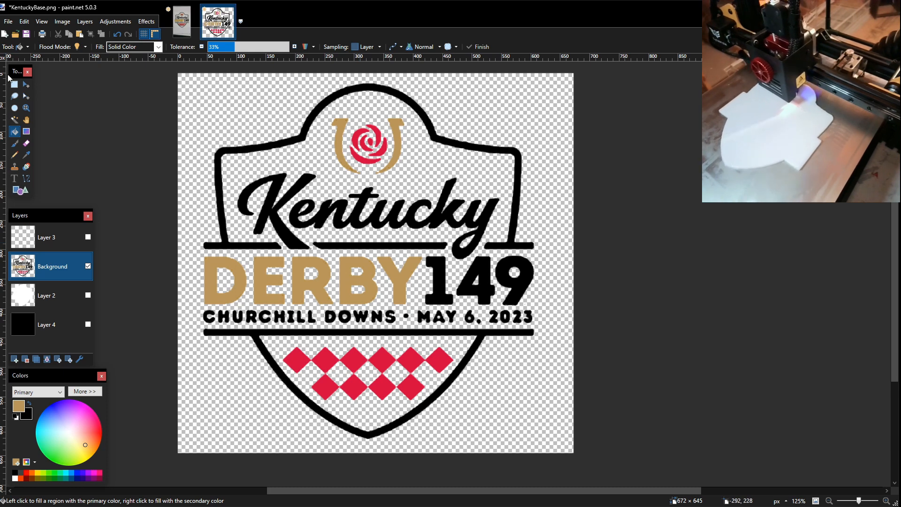
Select the red diamonds and rose on the Background layer with the Magic Wand and set its tolerance to 49%
left_click(14, 120)
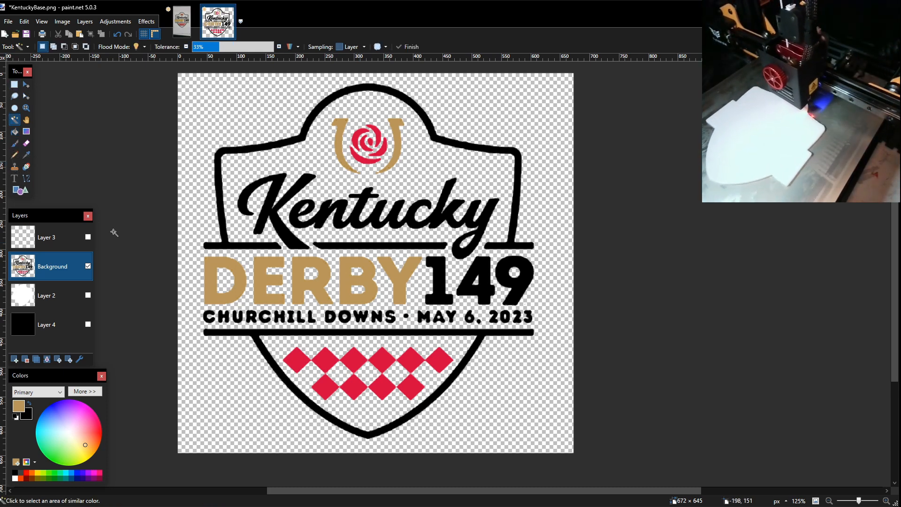
left_click(305, 363)
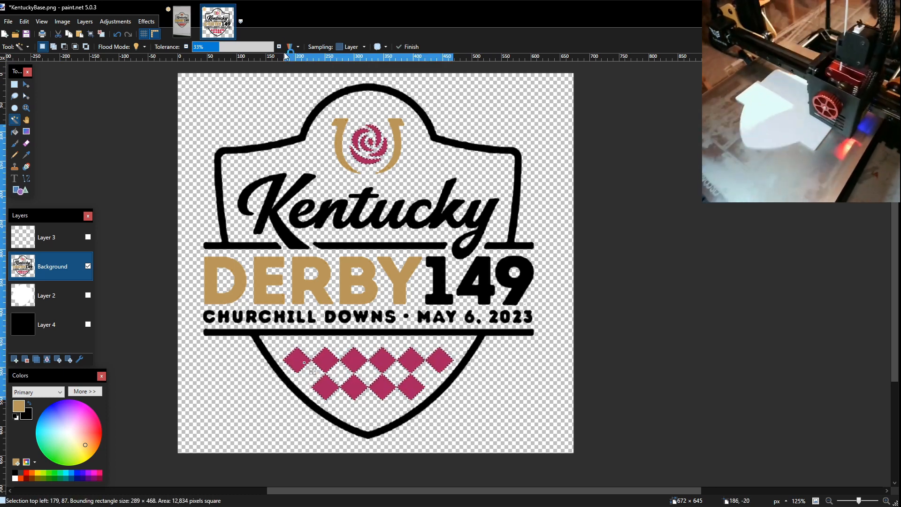
left_click(229, 47)
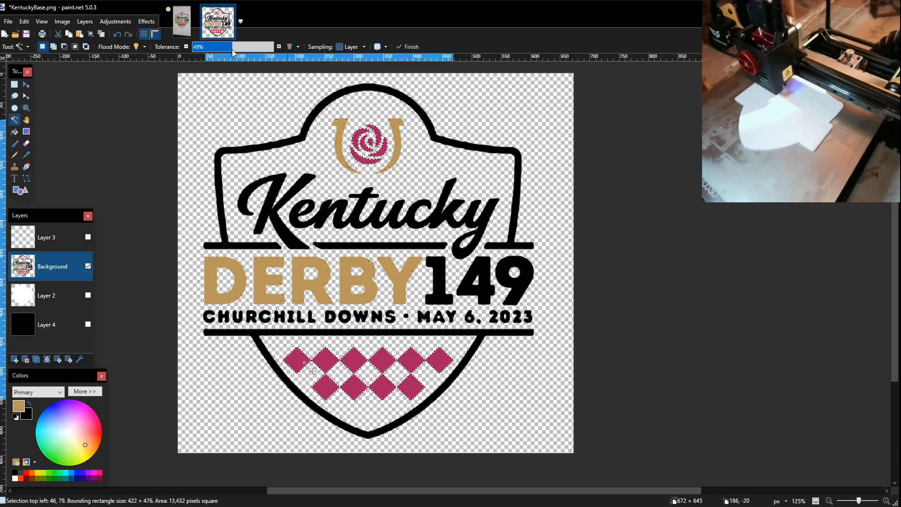
Remove the red rose and diamonds from the Background layer at 43% tolerance and erase their leftover specks with a size 60 eraser
left_click(228, 48)
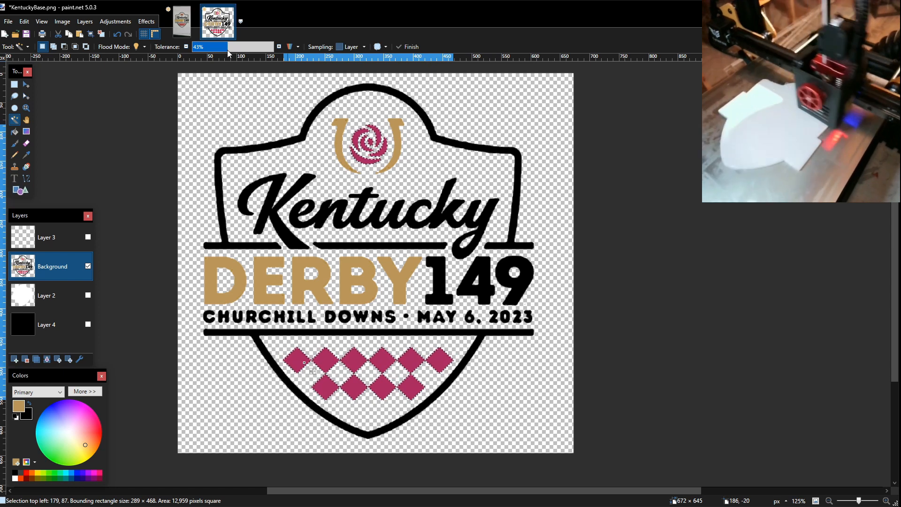
key("Delete")
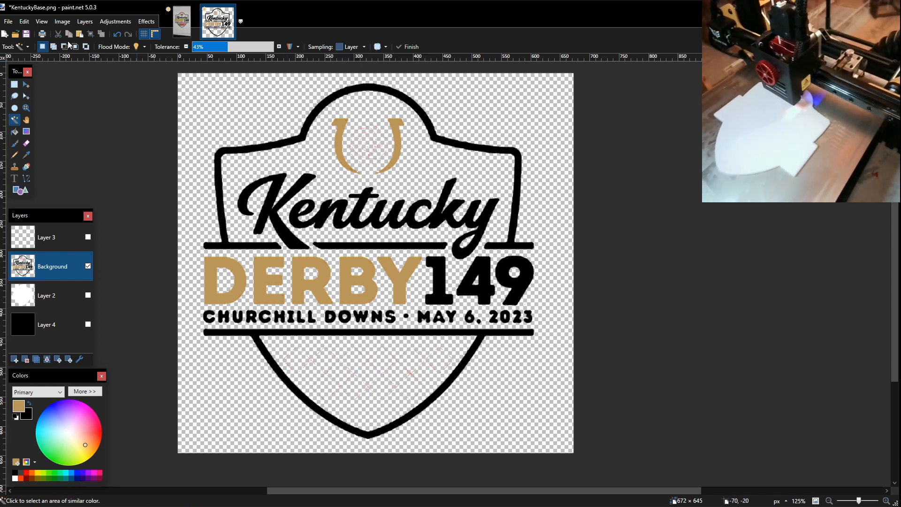
left_click(26, 144)
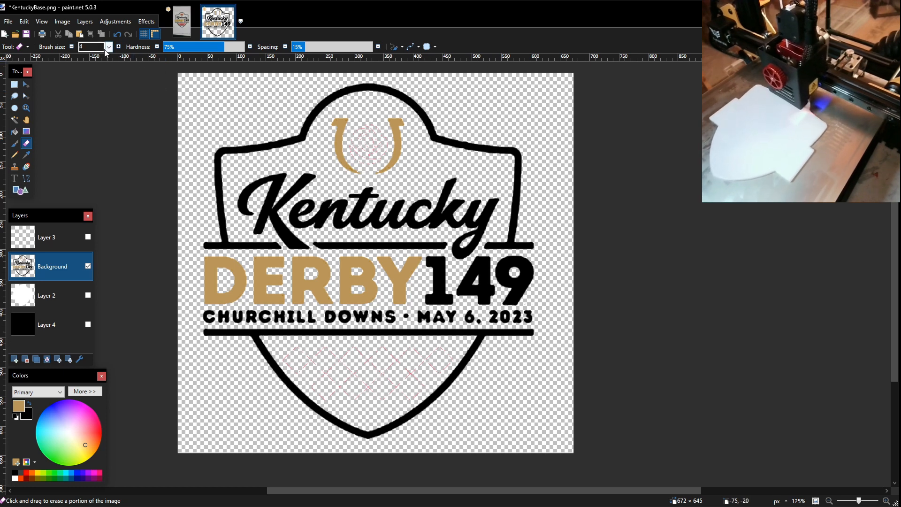
left_click(108, 47)
left_click(85, 227)
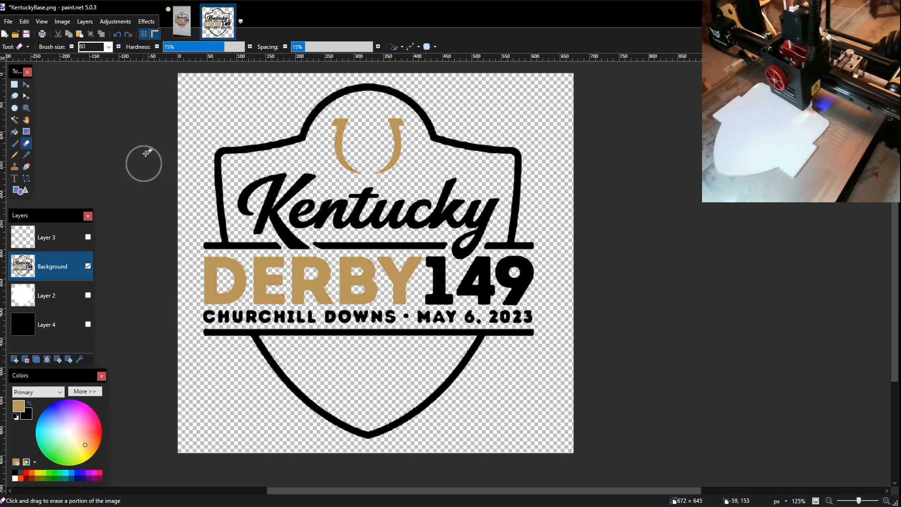
Select the gold horseshoe and DERBY lettering with the Magic Wand at 34% tolerance and cut them from the Background layer
left_click(19, 123)
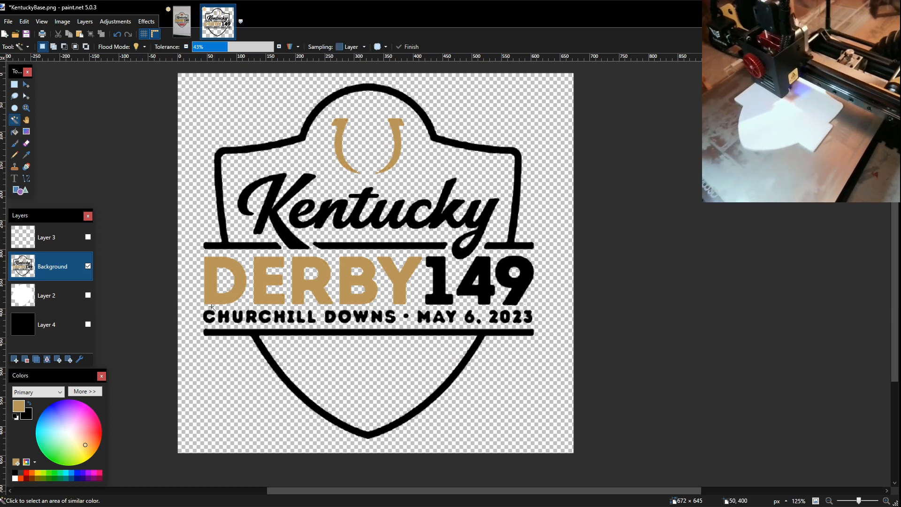
left_click(243, 281)
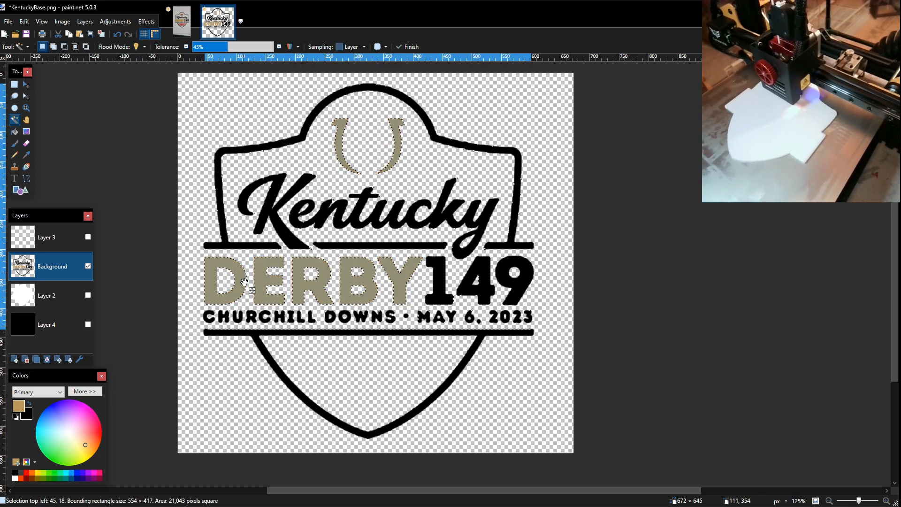
left_click_drag(229, 41, 221, 49)
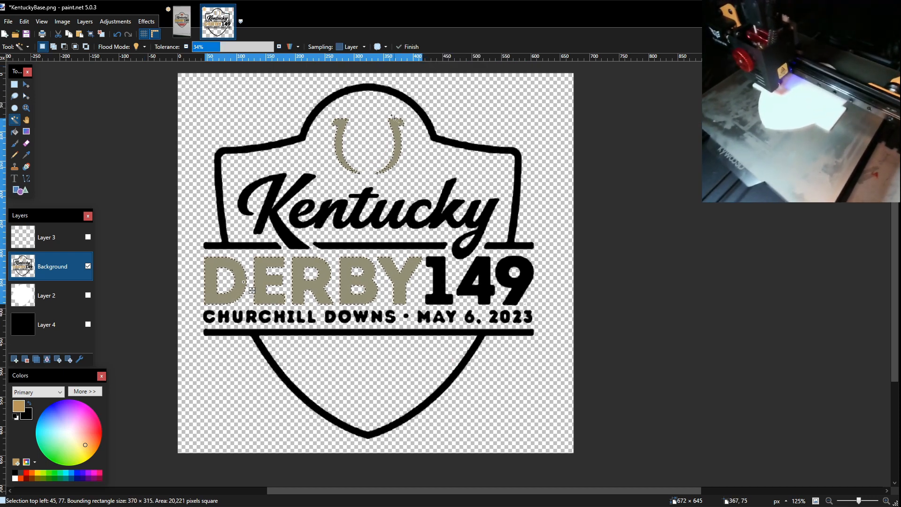
key("Delete")
key("ctrl+d")
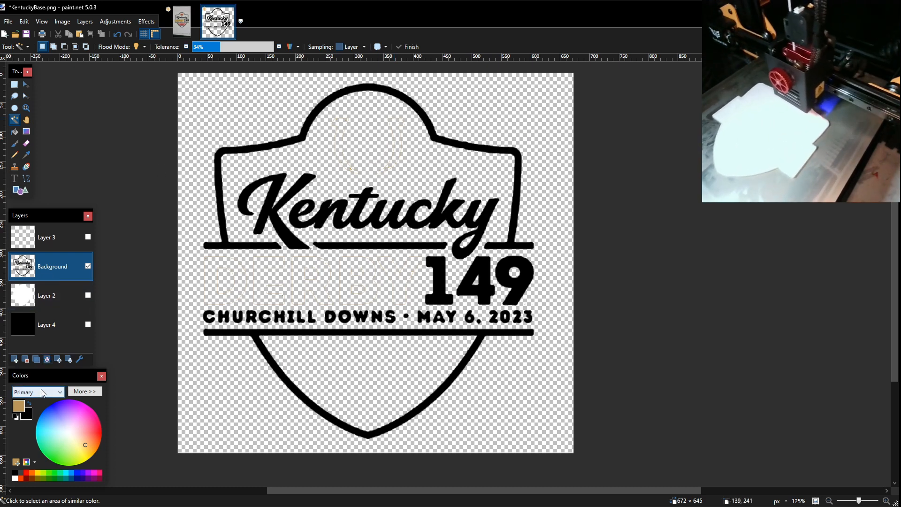
Paste the gold horseshoe and DERBY lettering onto a new layer and hide the Background layer
left_click(17, 361)
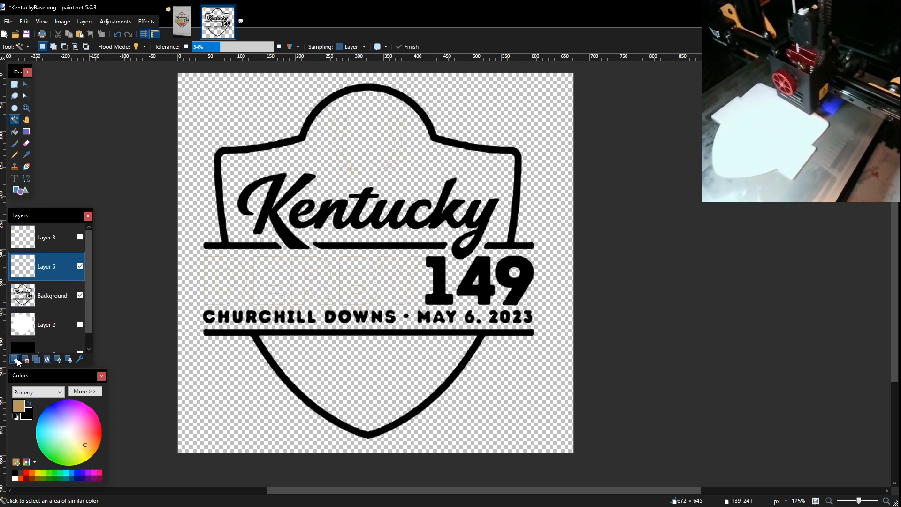
key("ctrl+v")
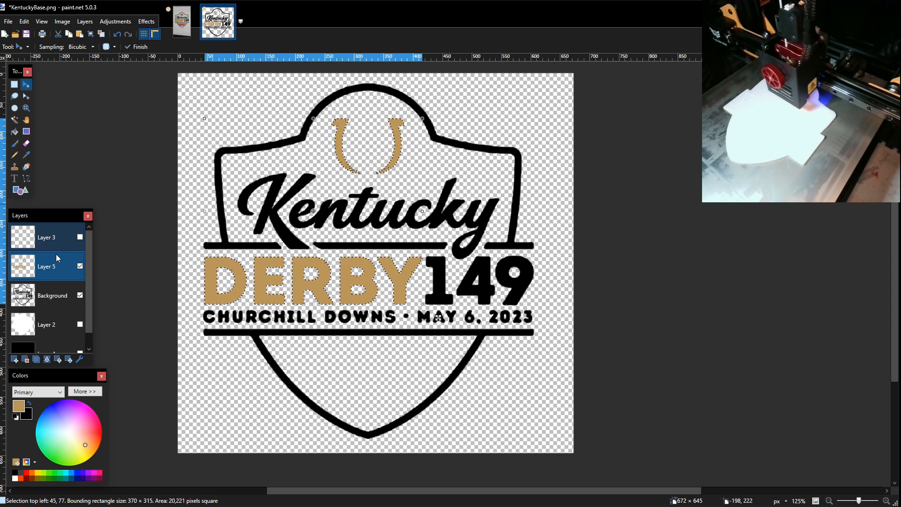
left_click(79, 296)
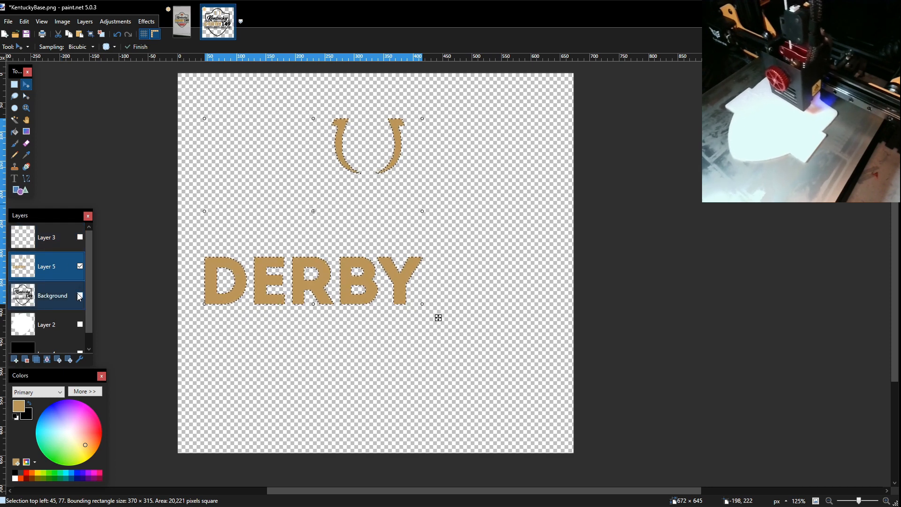
Save the gold artwork as a flattened PNG named KentuckyDerby.png in the Kentucky folder, with Auto-detect bit depth
left_click(8, 21)
left_click(27, 93)
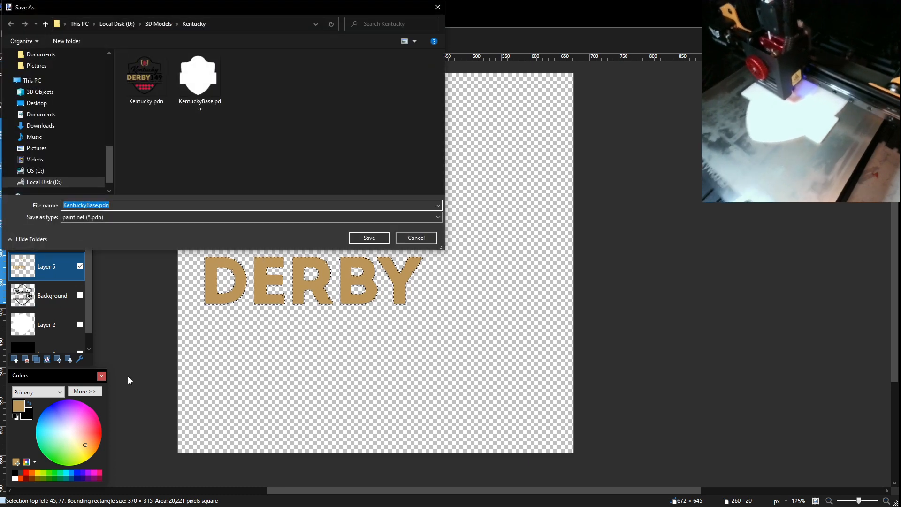
left_click(107, 217)
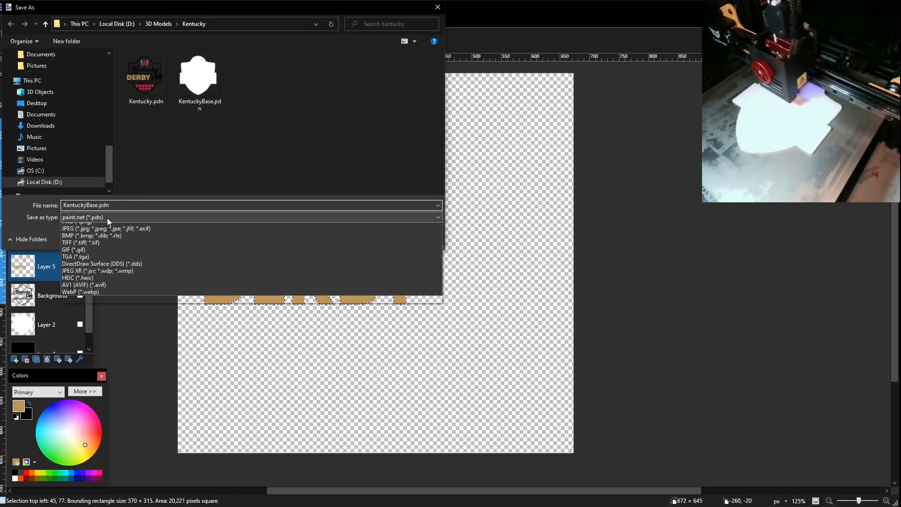
left_click(105, 235)
left_click(97, 205)
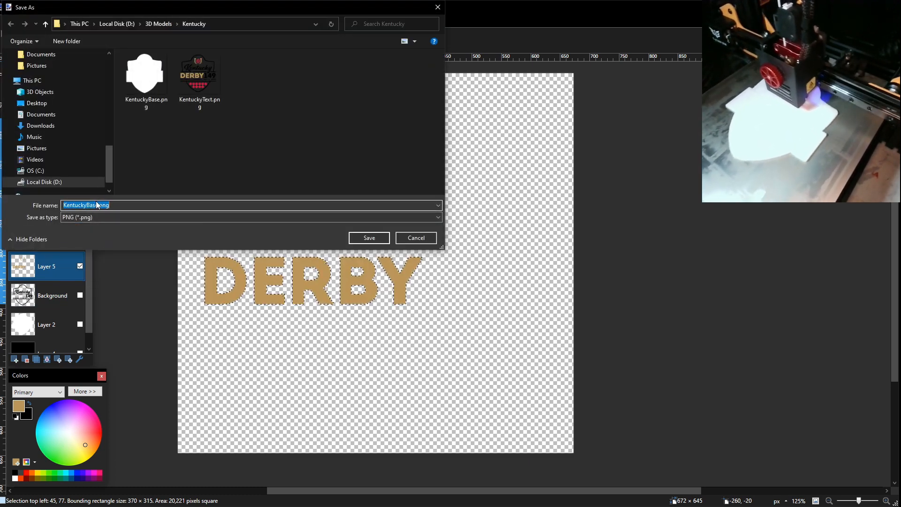
left_click_drag(86, 205, 96, 205)
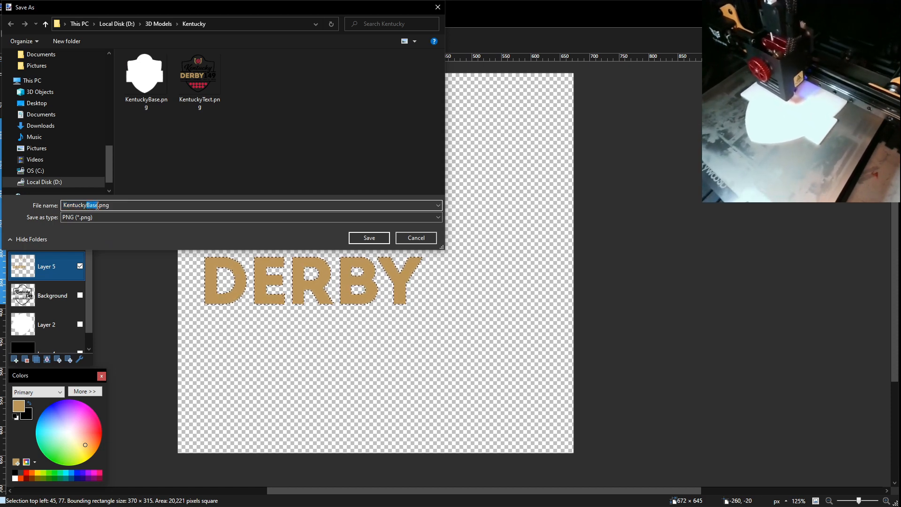
key("Return")
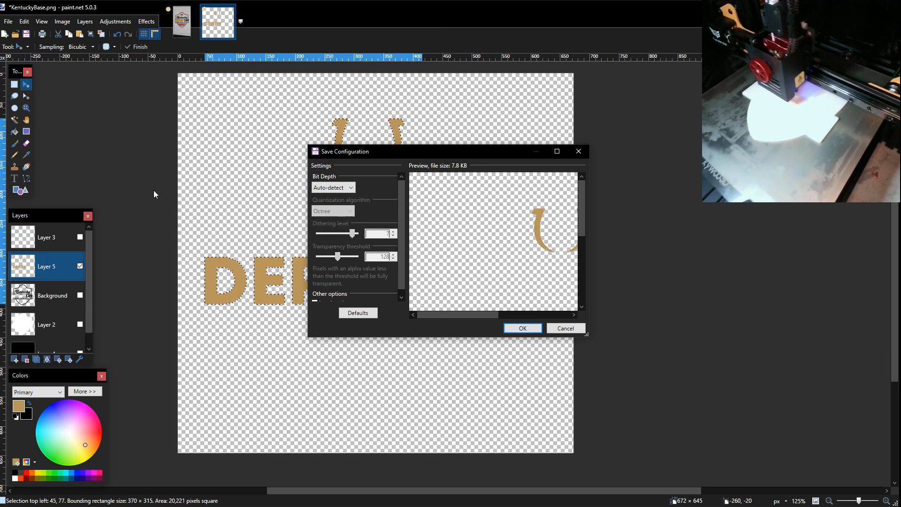
left_click(521, 328)
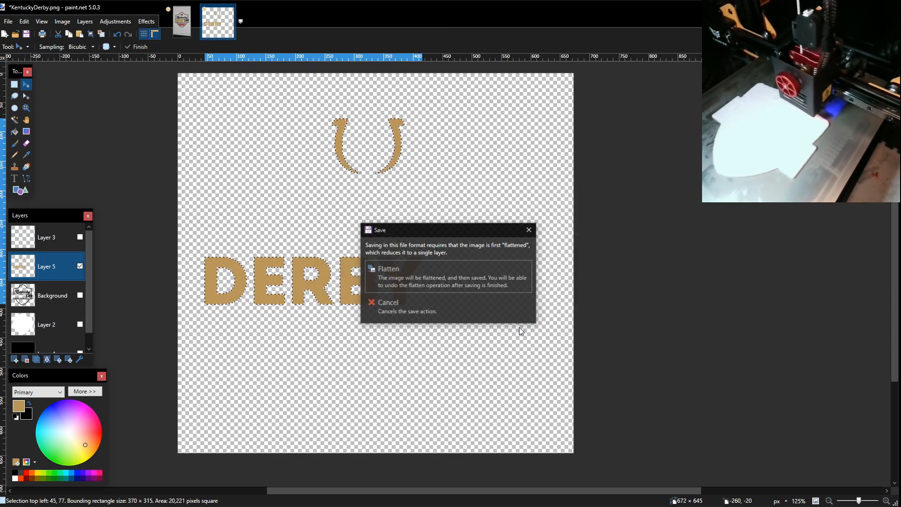
left_click(422, 272)
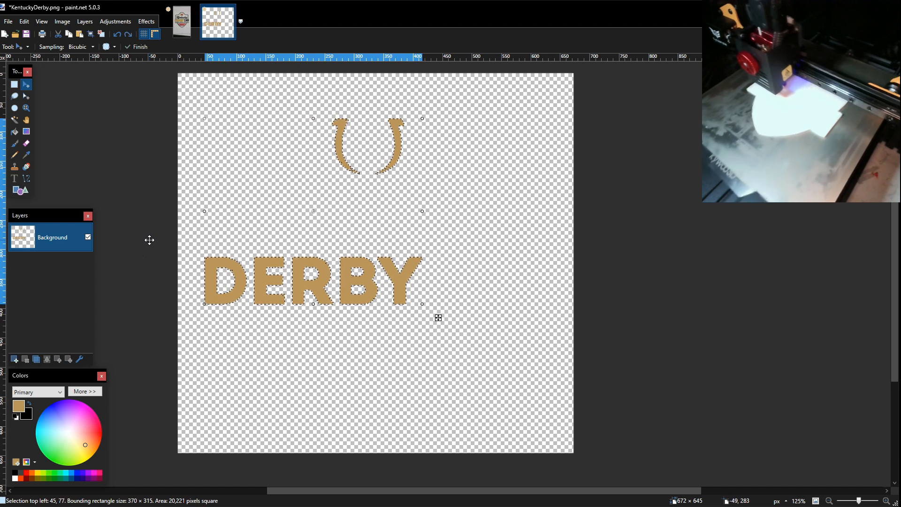
Undo the image flattening and switch the visible layer from Layer 5 to Background, clearing the selection
key("ctrl+z")
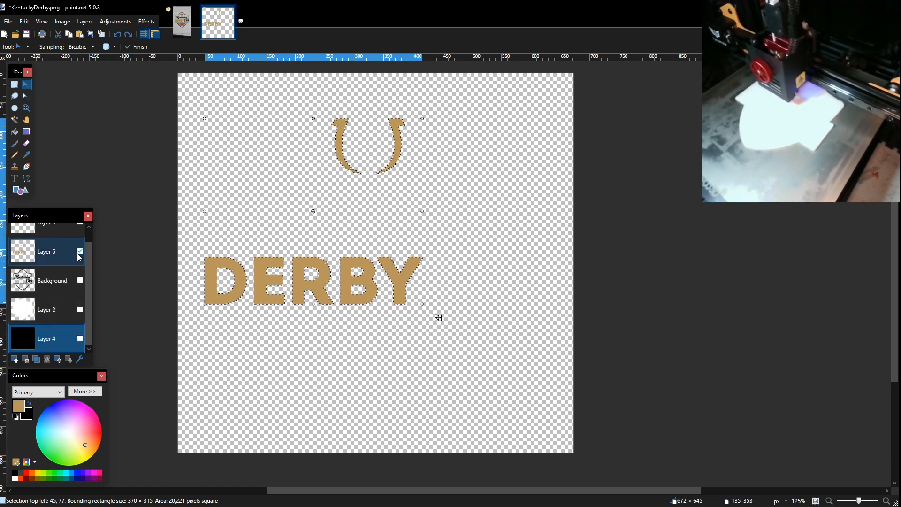
left_click(80, 251)
left_click(64, 280)
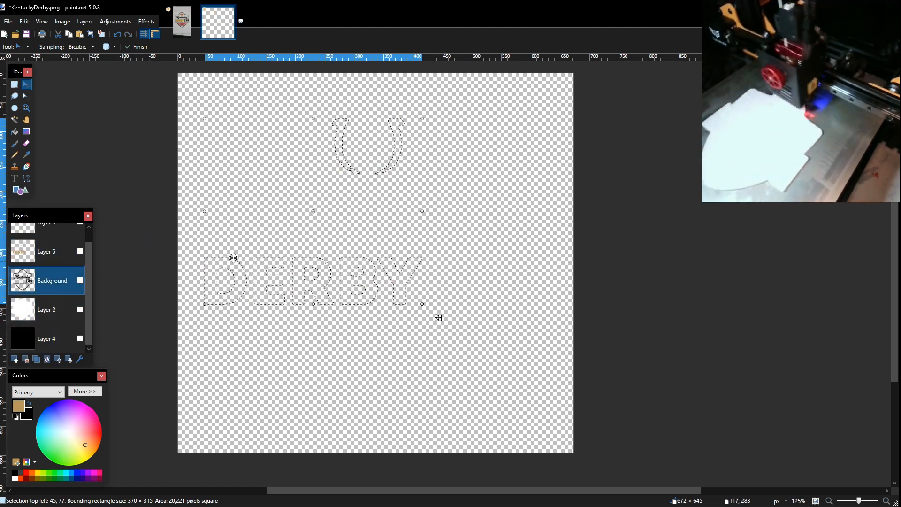
left_click(79, 281)
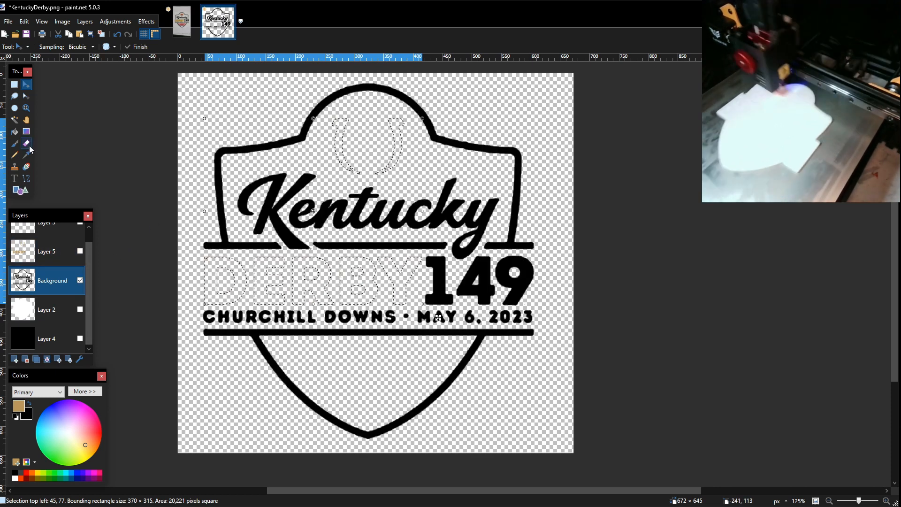
key("ctrl+d")
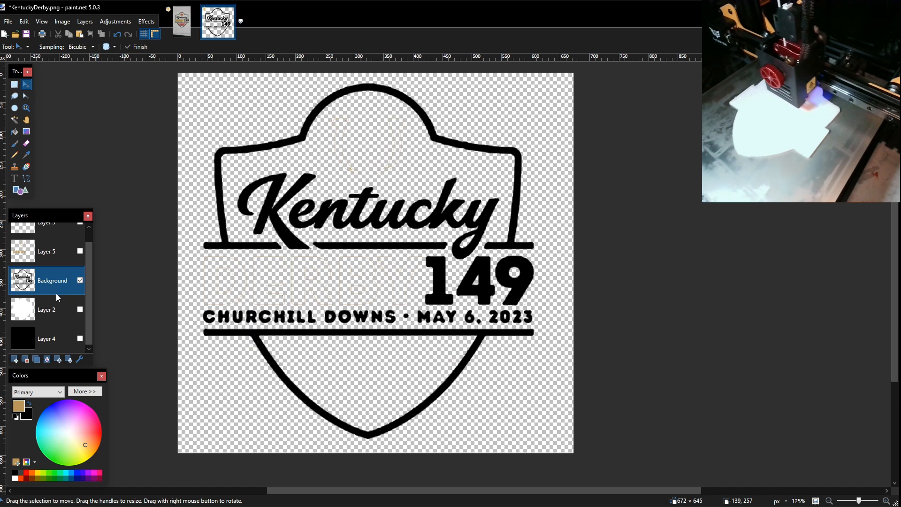
Erase the leftover gold outlines of DERBY and the horseshoe from the Background layer, showing black Layer 4 only while erasing
left_click(26, 144)
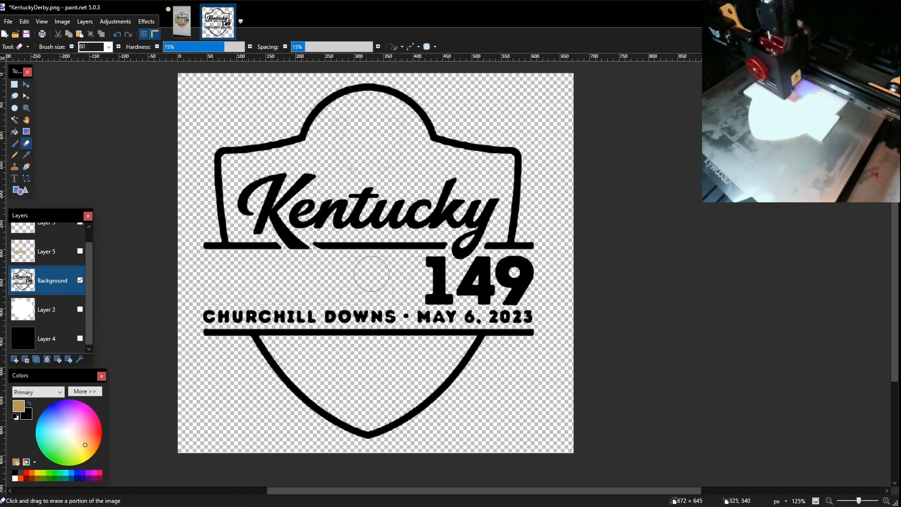
left_click(79, 339)
mouse_move(208, 291)
left_mouse_down()
mouse_move(401, 284)
mouse_move(405, 268)
mouse_move(219, 274)
left_mouse_up()
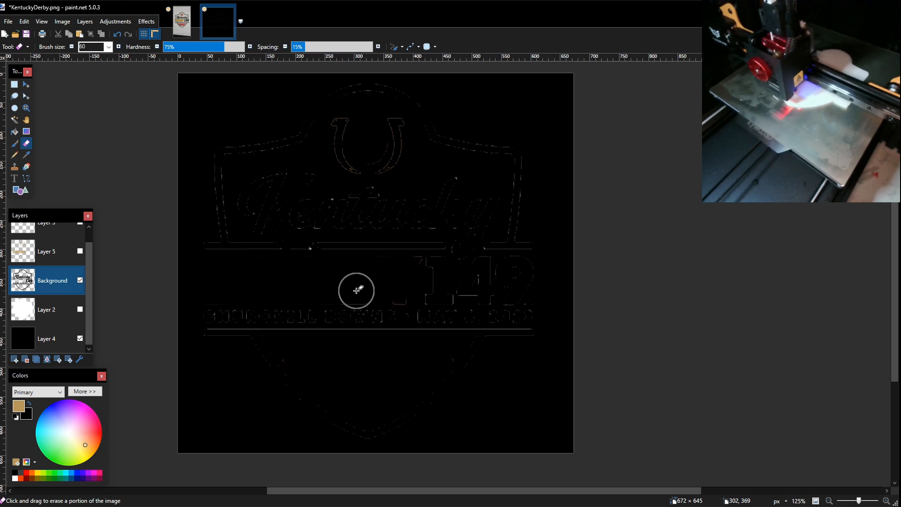
left_click_drag(353, 286, 395, 289)
mouse_move(344, 133)
left_mouse_down()
mouse_move(345, 125)
mouse_move(346, 141)
mouse_move(367, 163)
mouse_move(383, 151)
mouse_move(389, 127)
mouse_move(390, 153)
mouse_move(344, 128)
left_mouse_up()
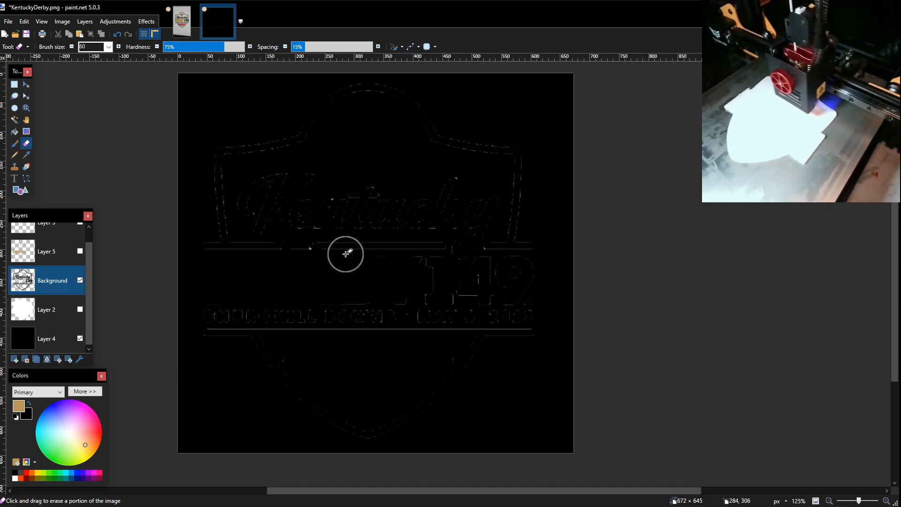
scroll(345, 255, "down", 2, "ctrl")
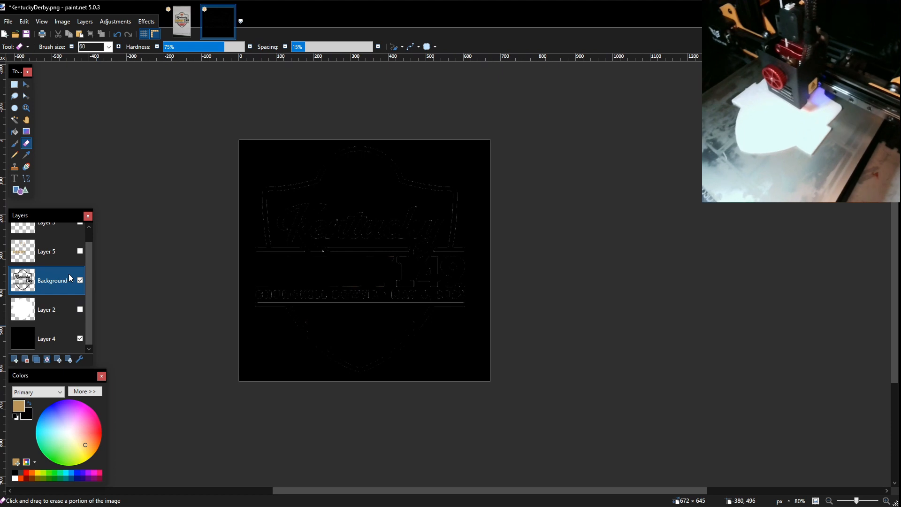
left_click(81, 339)
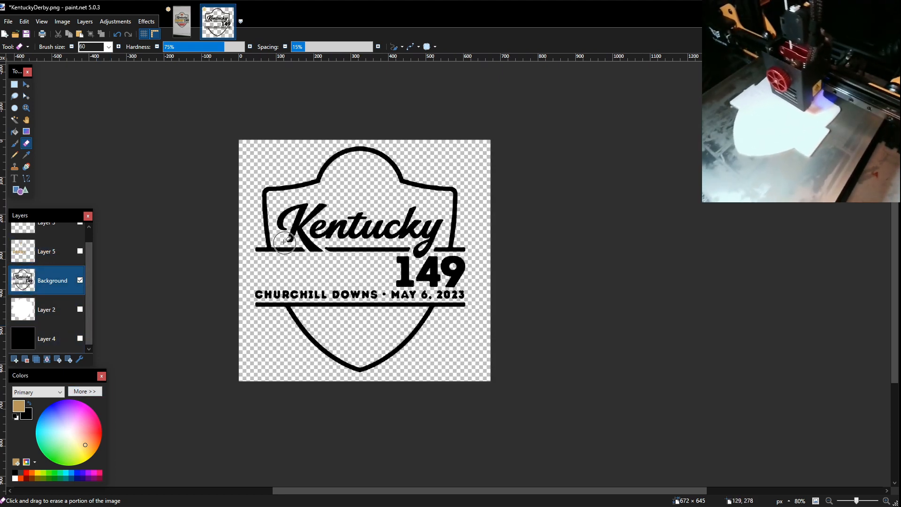
Select the black outline and lettering with the Magic Wand at 40% tolerance and cut them from the Background layer
left_click(12, 122)
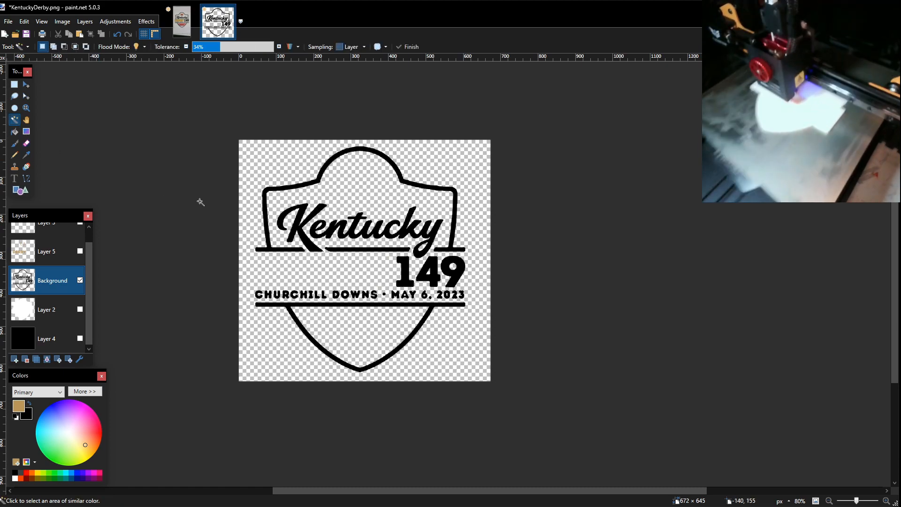
left_click(266, 218)
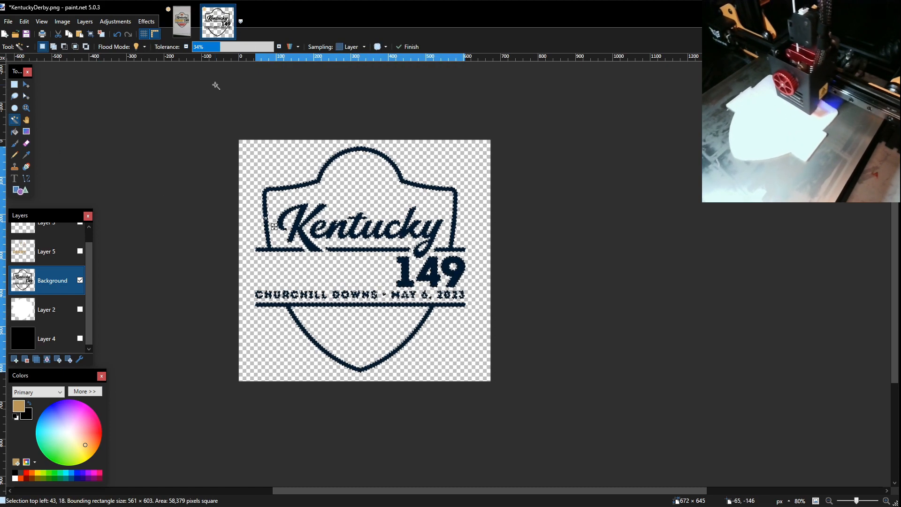
left_click(229, 47)
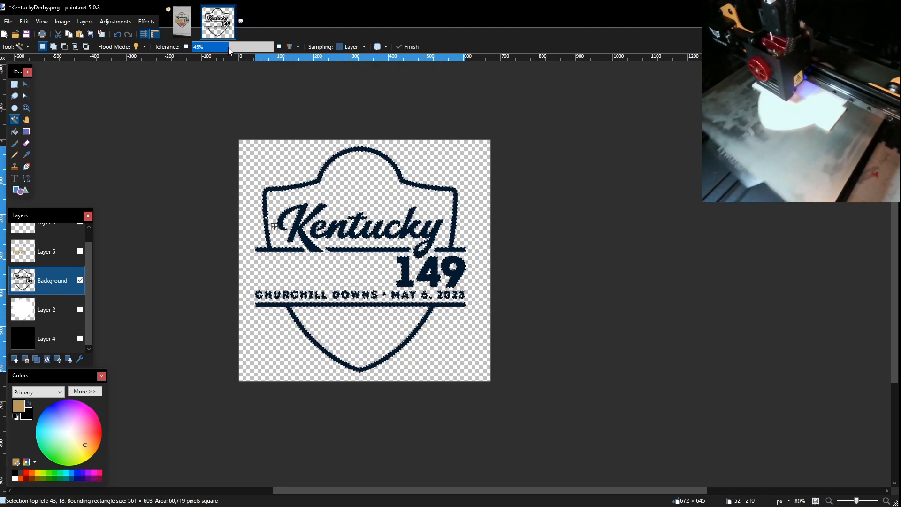
left_click(224, 49)
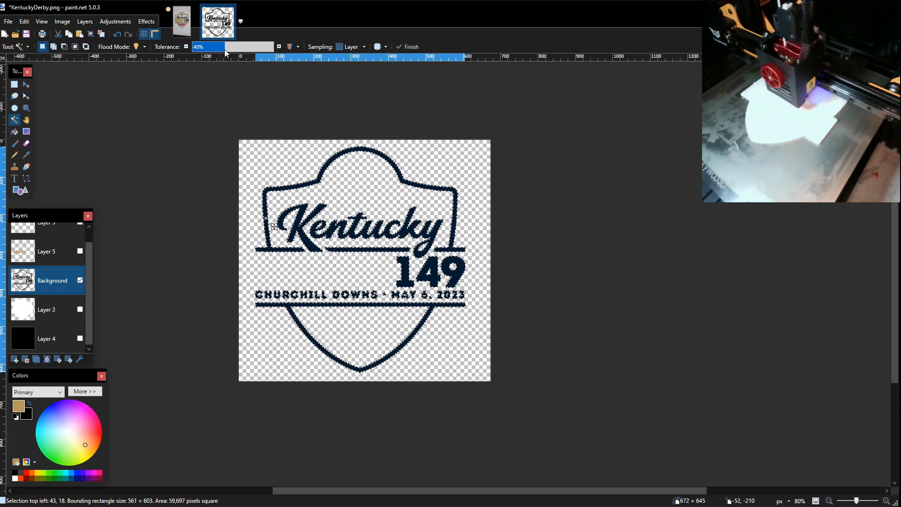
key("Delete")
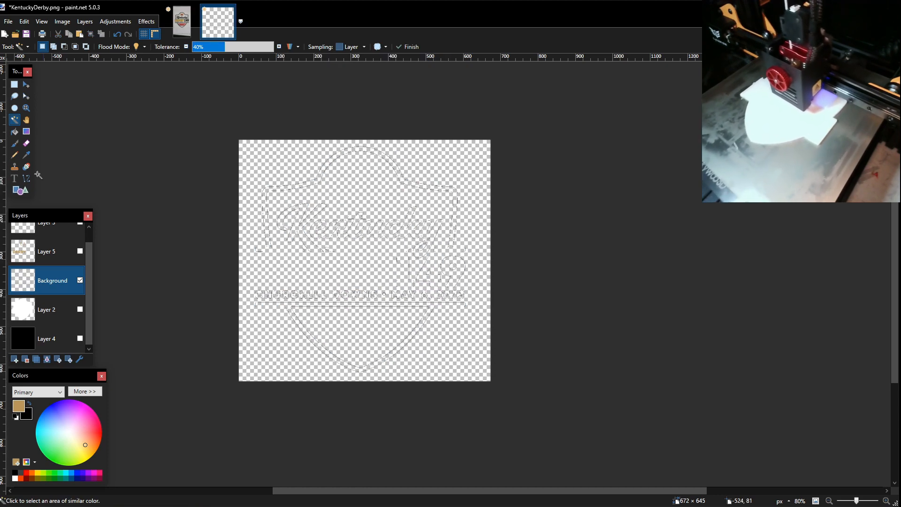
Paste the black outline and lettering onto a new layer and hide the Background layer
left_click(15, 359)
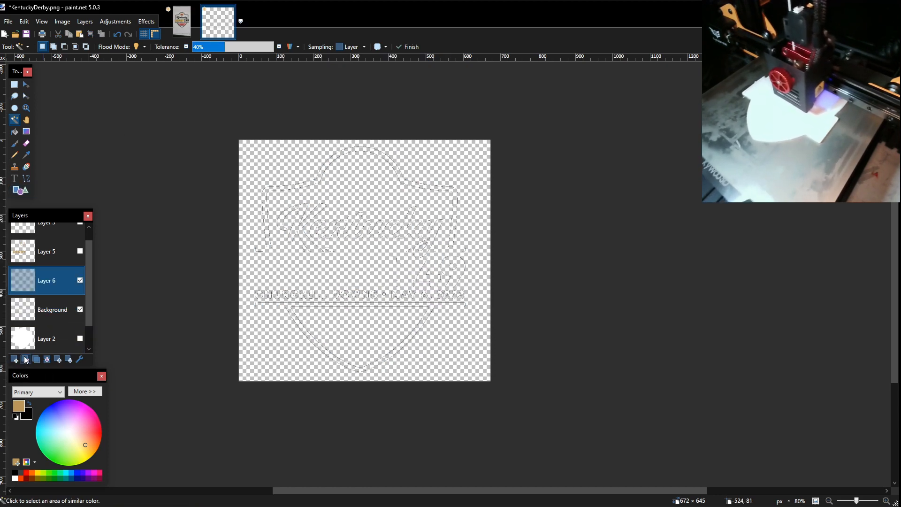
key("ctrl+v")
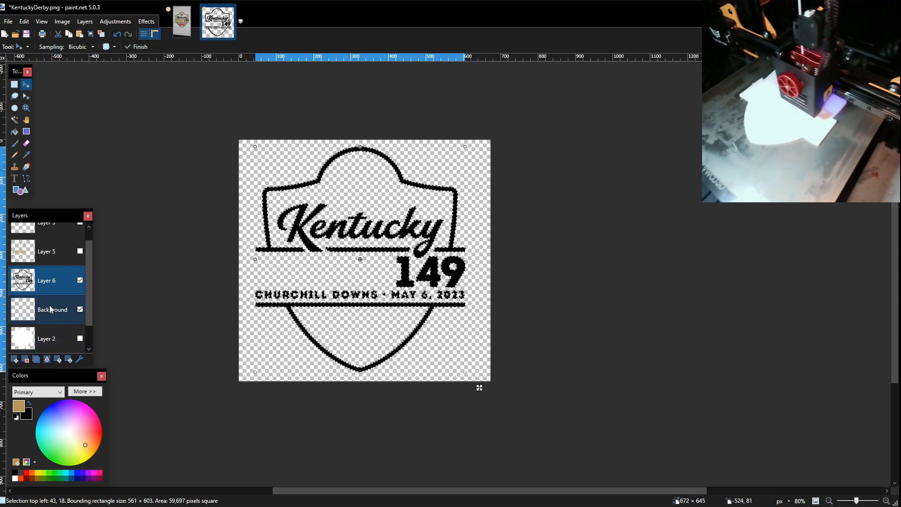
left_click(83, 310)
left_click(80, 309)
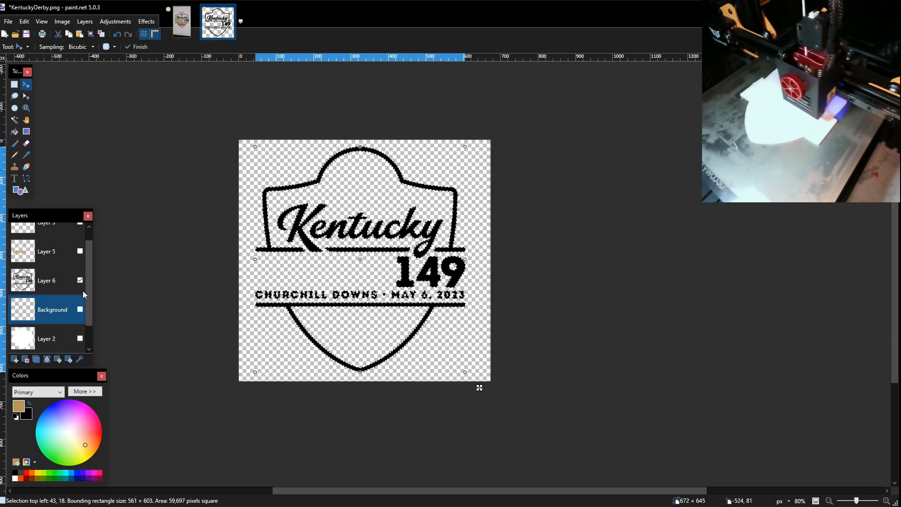
Save the black outline and lettering as KentuckyBlackText.png in PNG format with default settings, flattening the image
left_click(8, 21)
left_click(20, 94)
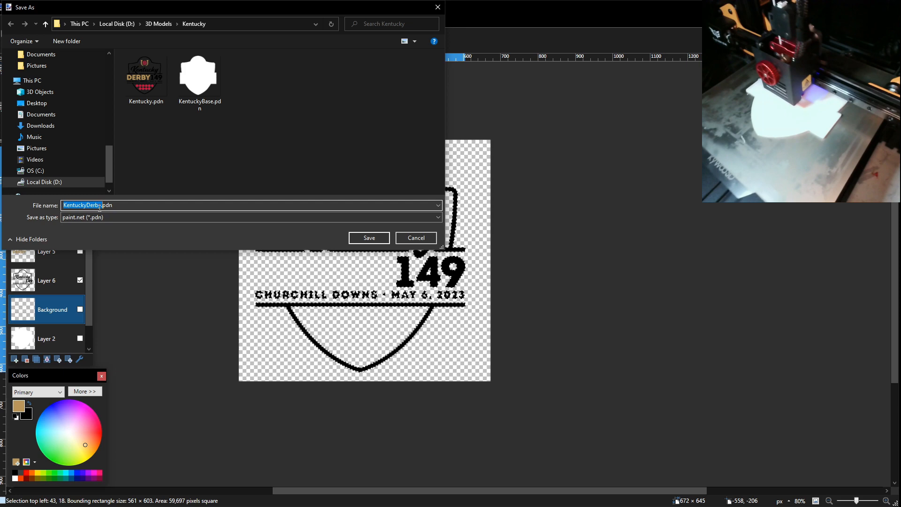
left_click(86, 217)
left_click(89, 231)
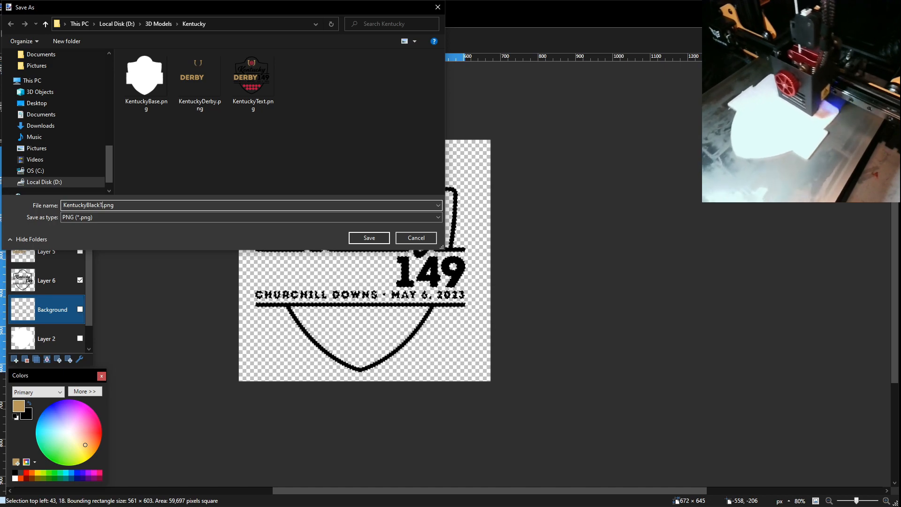
key("Return")
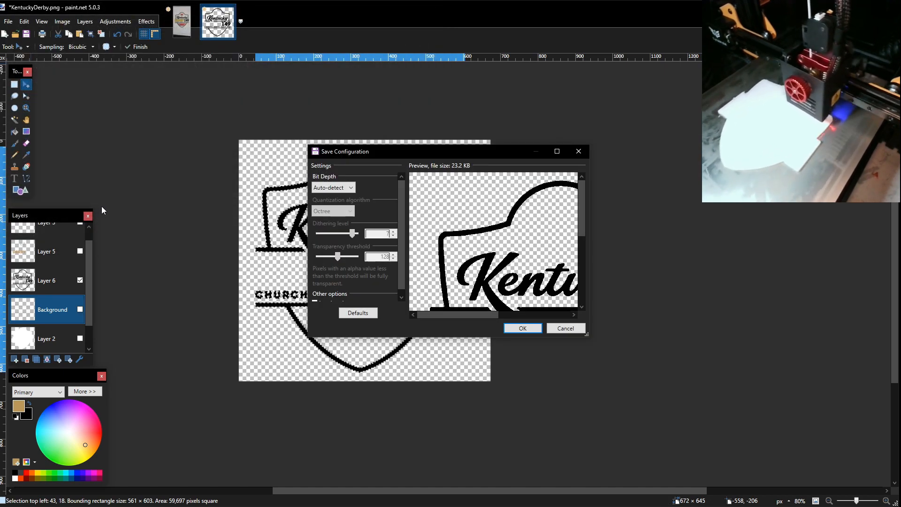
left_click(522, 327)
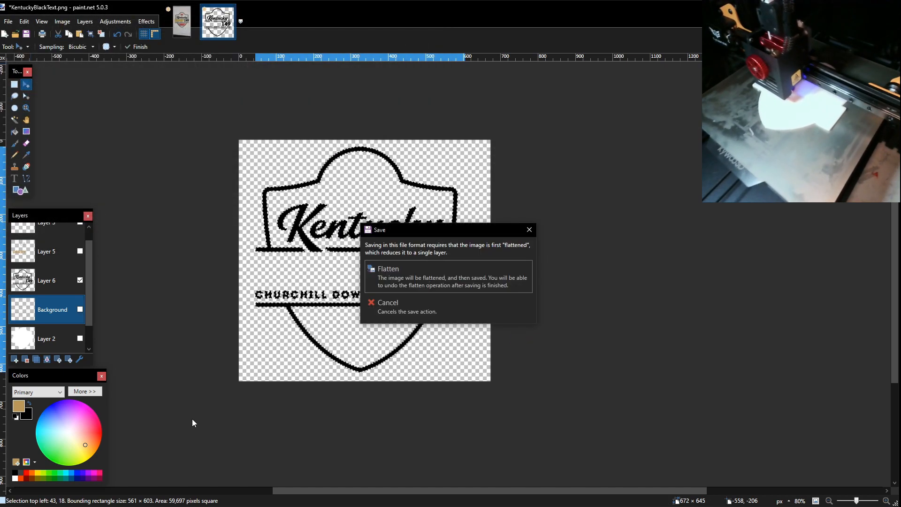
left_click(463, 280)
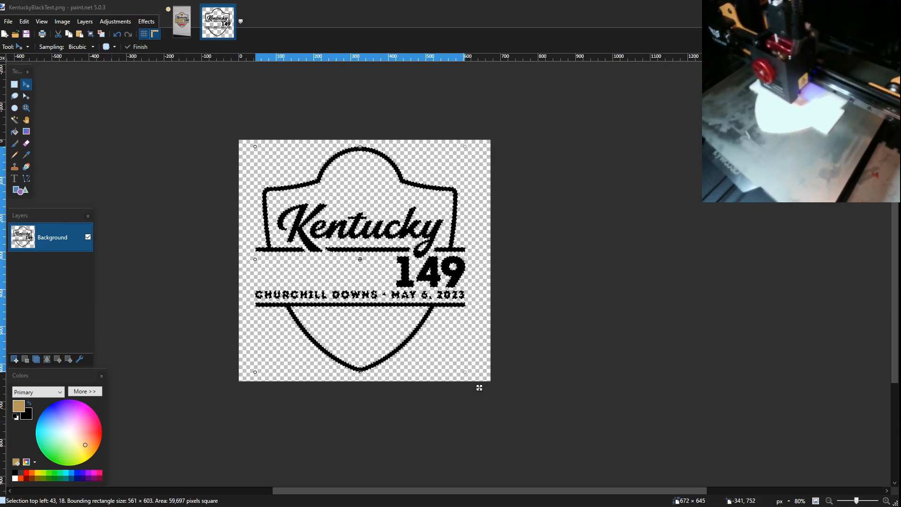
Switch to 3D Builder and show the tools for inserting objects into the empty scene
key("alt+Tab")
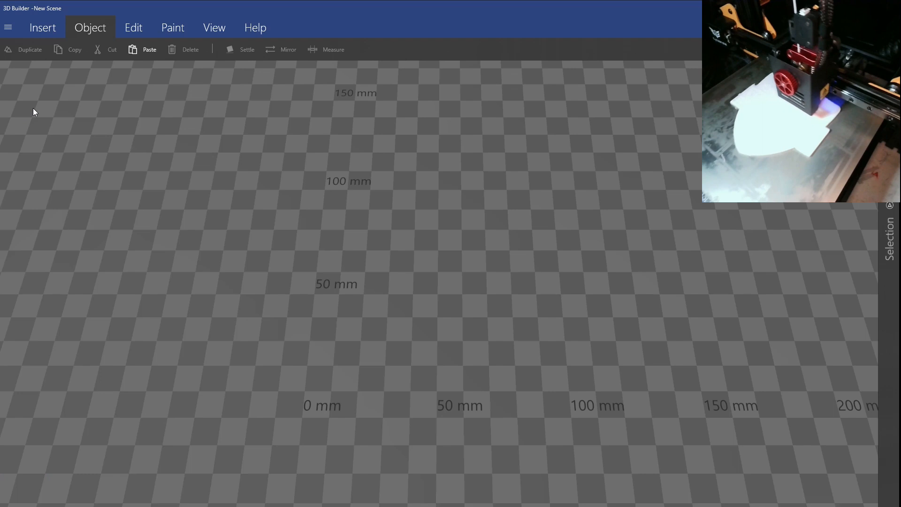
left_click(10, 37)
left_click(11, 36)
left_click(43, 30)
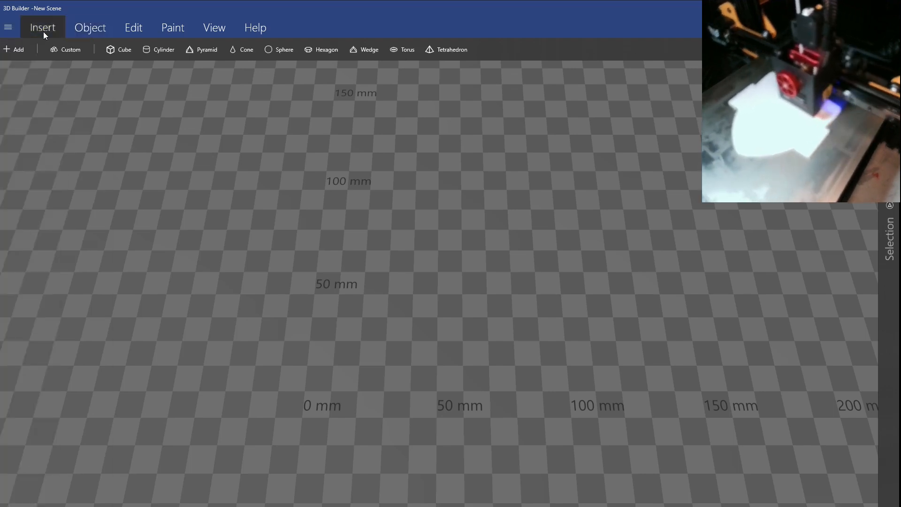
Try to load KentuckyBlackText.png as a contour with levels at 1 and inverse on, then cancel the import
left_click(24, 49)
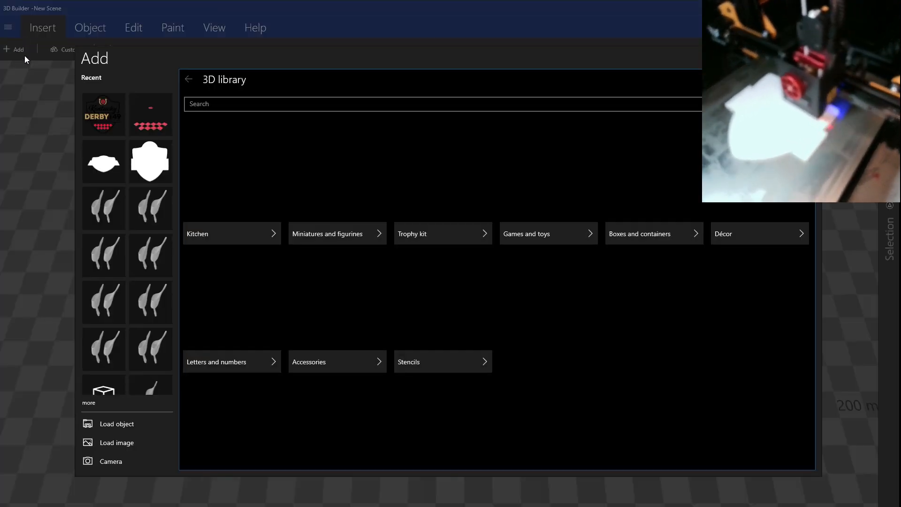
left_click(112, 445)
double_click(176, 85)
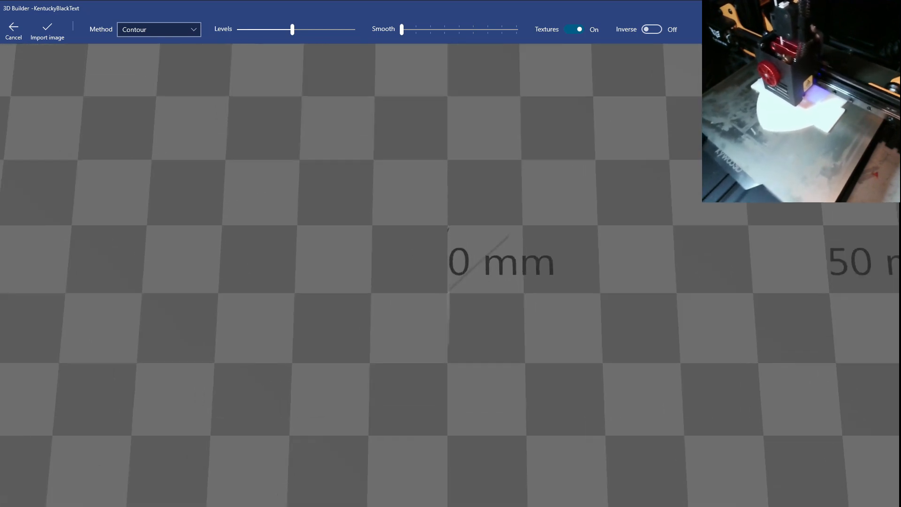
left_click_drag(291, 30, 241, 39)
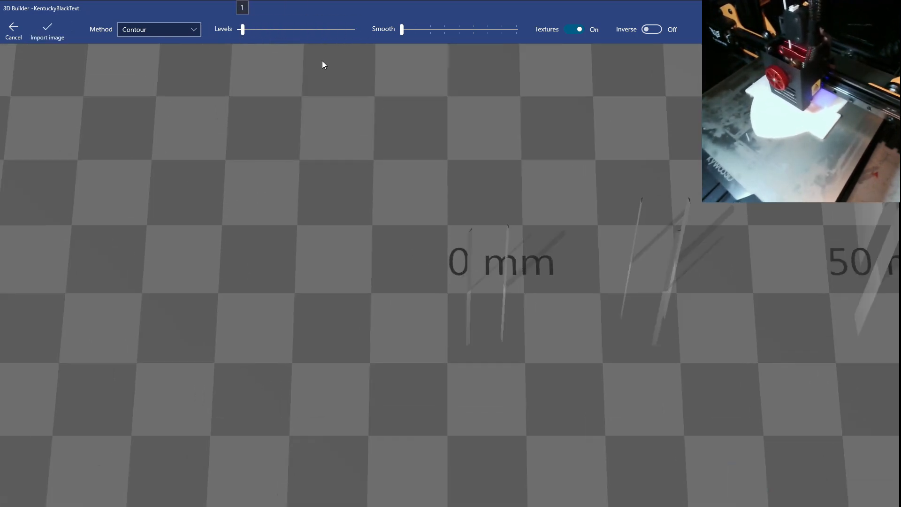
left_click(654, 30)
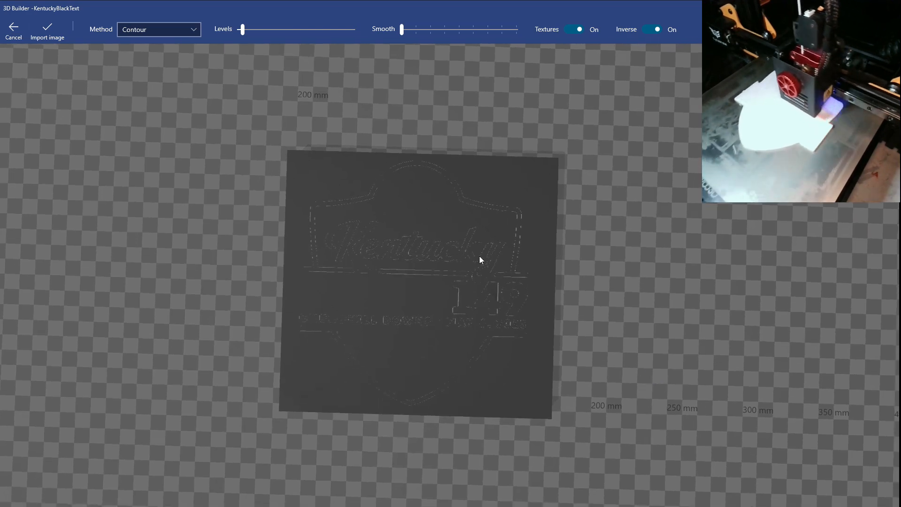
left_click_drag(242, 30, 345, 26)
left_click_drag(390, 17, 239, 30)
left_click(1, 42)
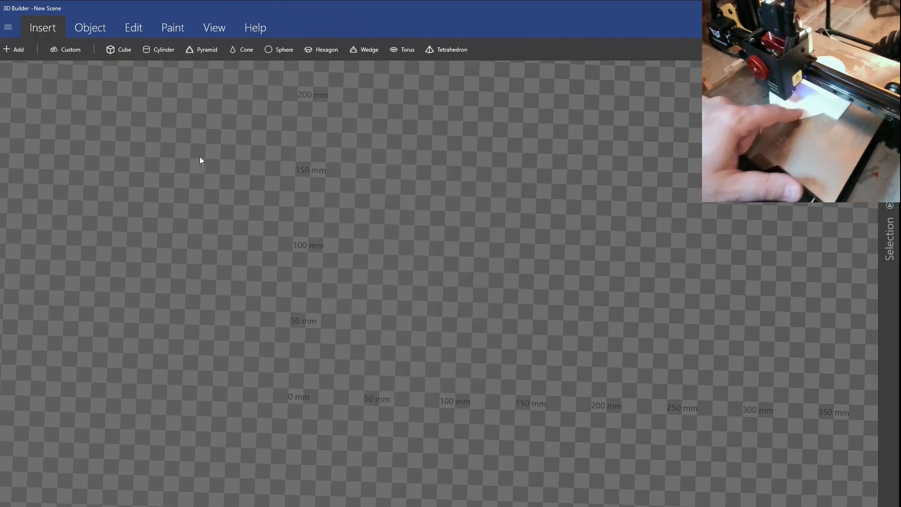
Load the KentuckyDerby.png image into the scene as a contour
left_click(14, 50)
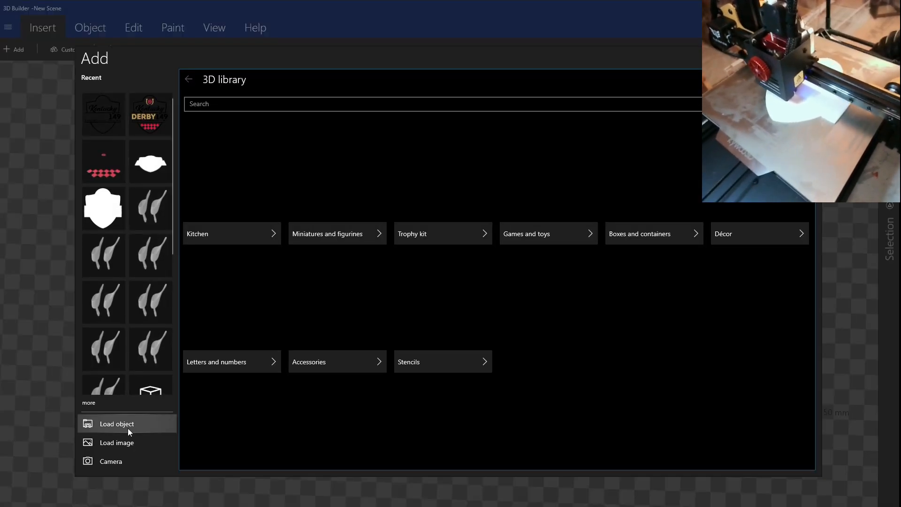
left_click(125, 445)
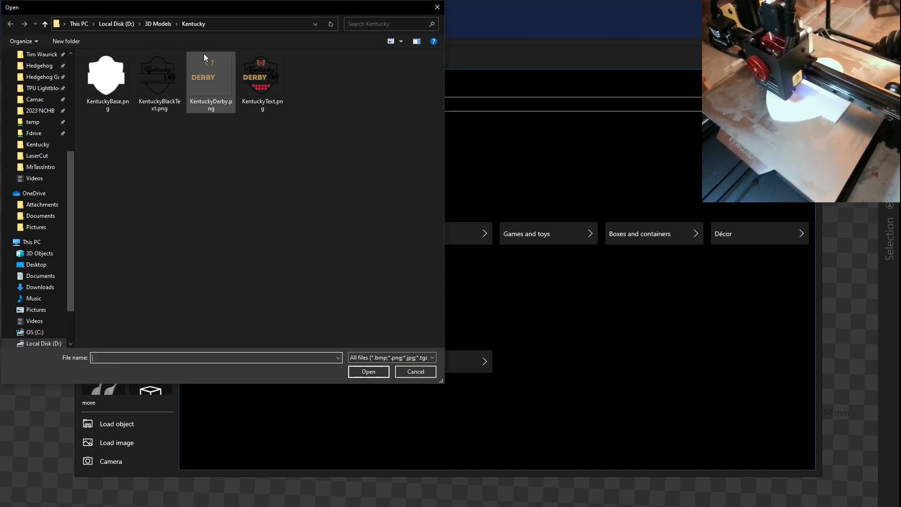
double_click(216, 66)
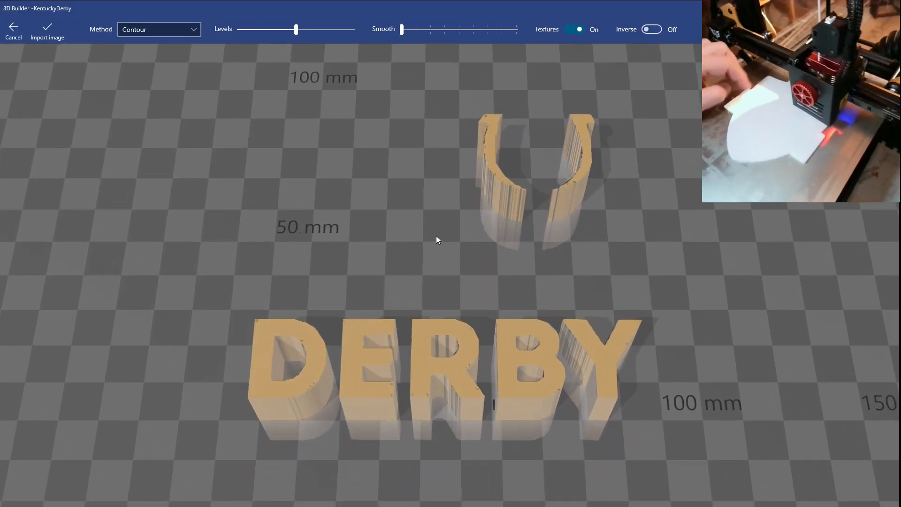
Lower the contour levels for the gold DERBY image, keep smoothing at its minimum, and import it
left_click_drag(325, 198, 354, 184)
left_click_drag(296, 33, 249, 42)
left_click_drag(247, 168, 410, 142)
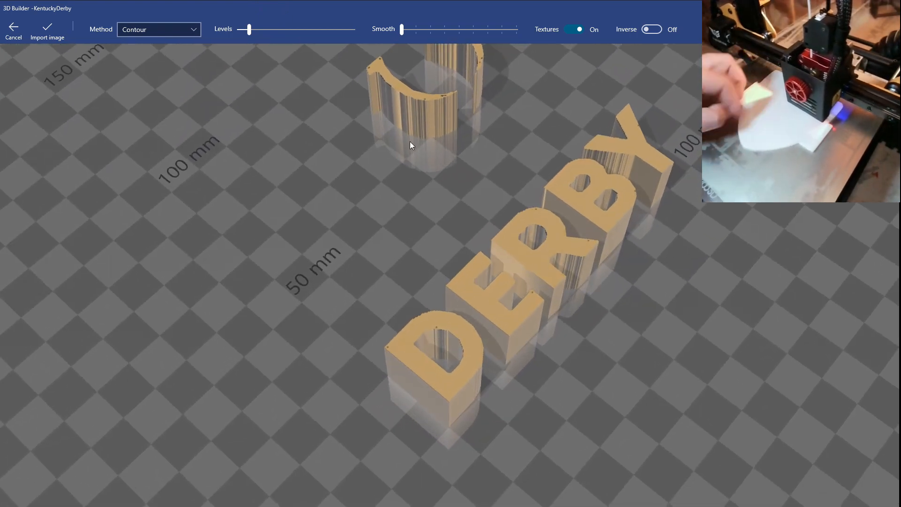
left_click_drag(248, 33, 270, 53)
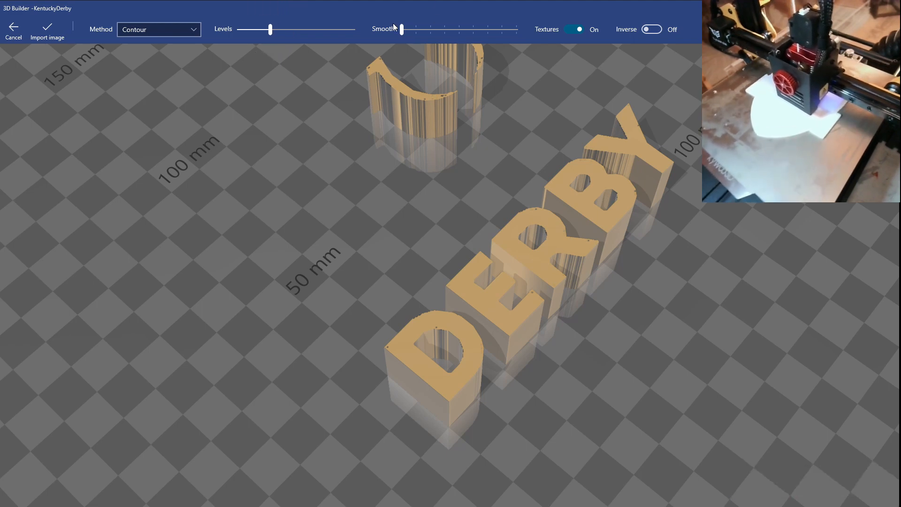
left_click_drag(401, 30, 303, 56)
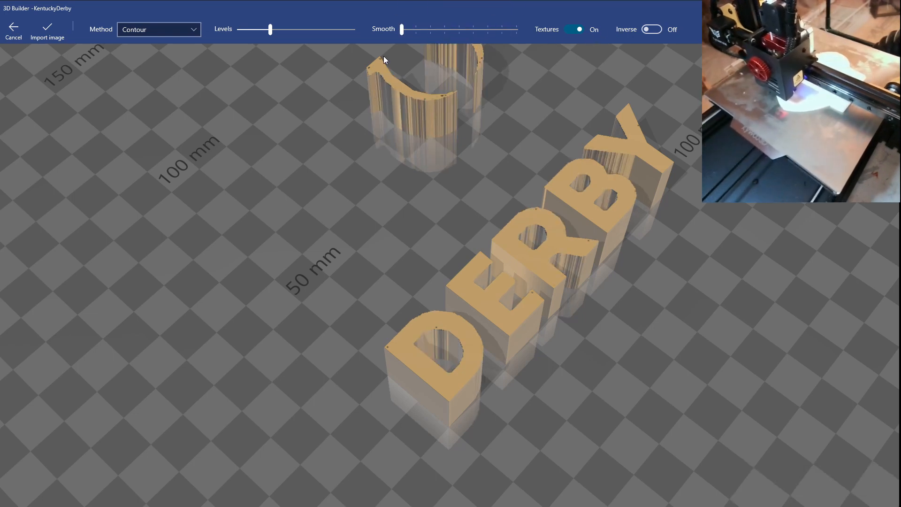
left_click(46, 38)
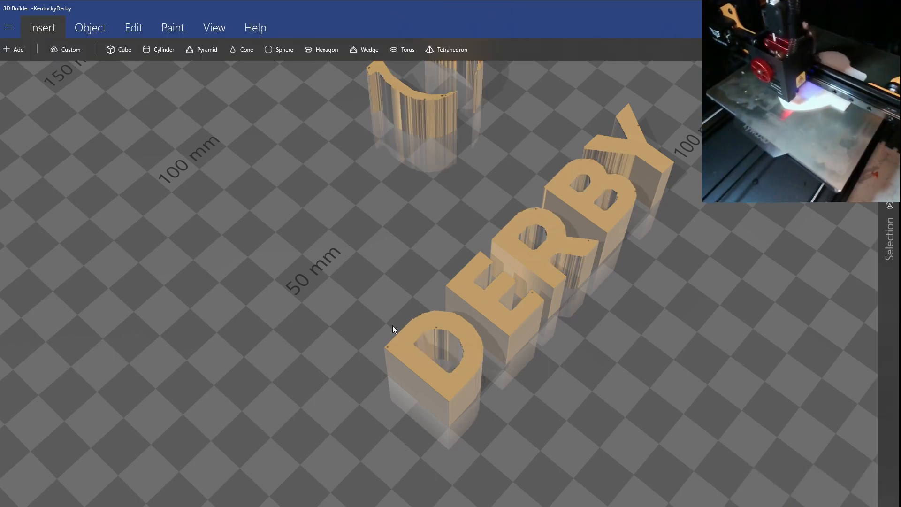
Set the Z height of the DERBY and horseshoe object to 0.9 mm and settle it on the build surface
left_click(454, 329)
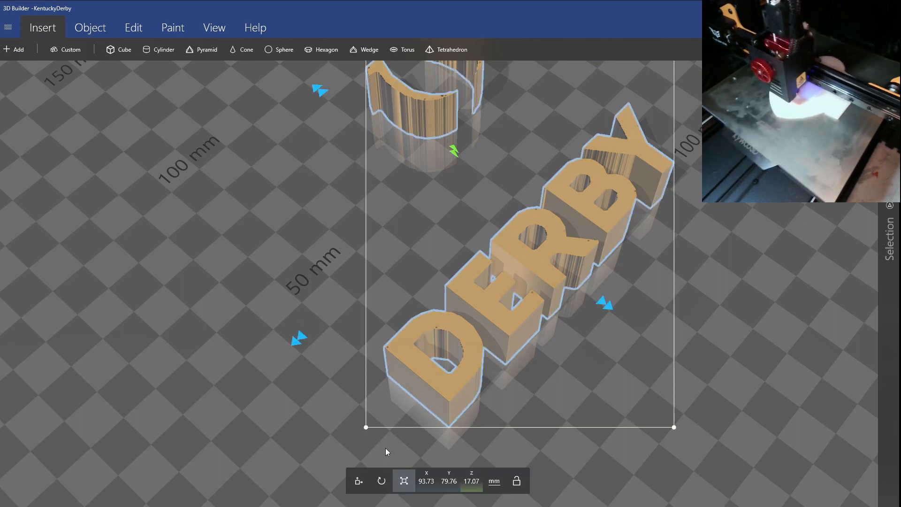
left_click(464, 481)
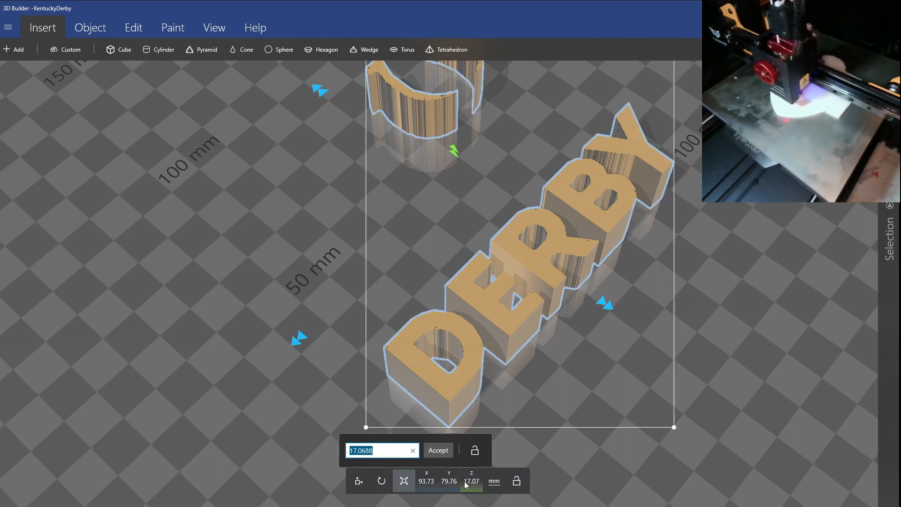
type("0.9")
key("Return")
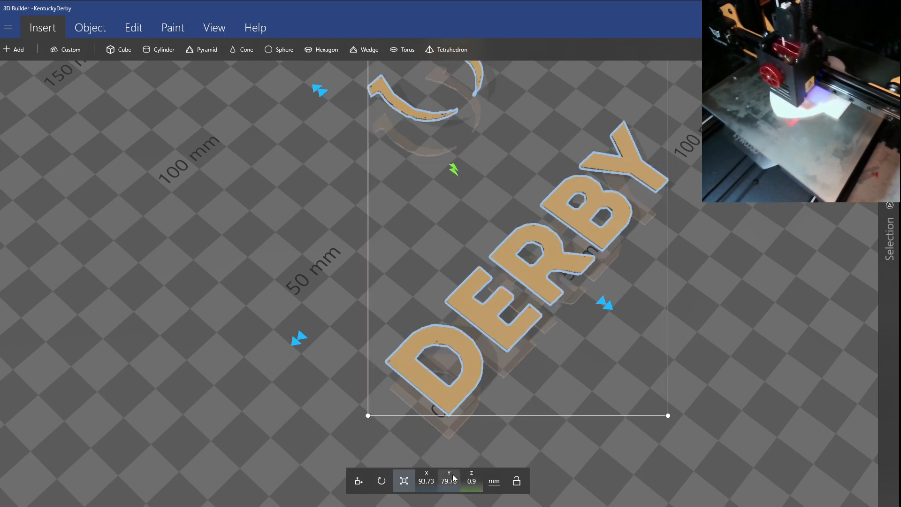
left_click(90, 27)
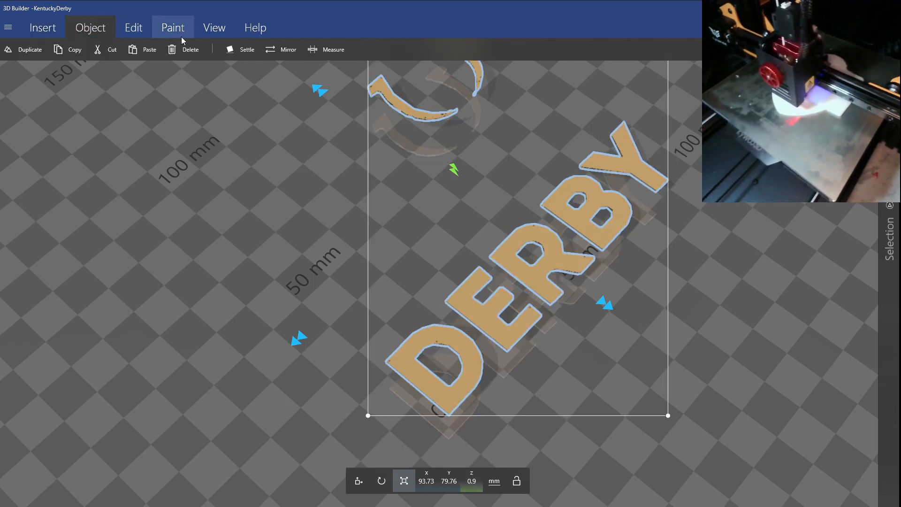
left_click(237, 49)
left_click(47, 28)
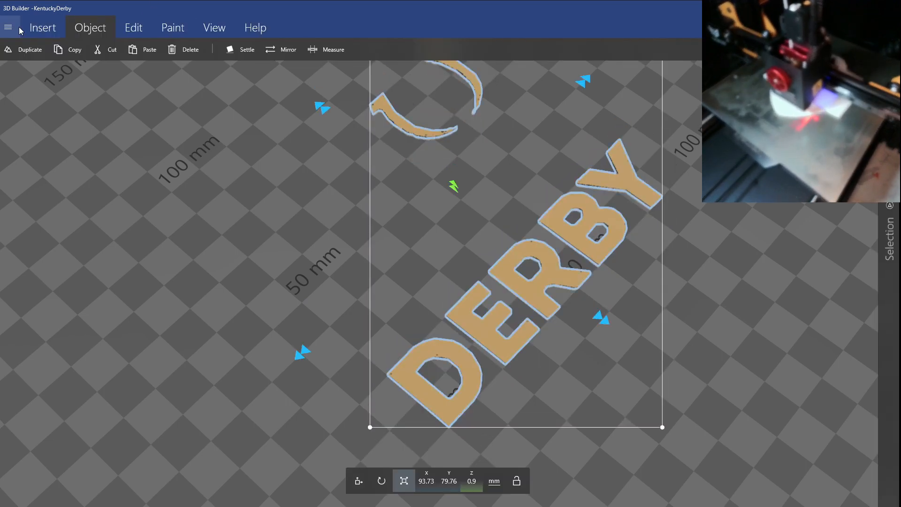
Save the DERBY model as KentuckyDerby.3mf in 3MF format in the Kentucky folder
left_click(9, 26)
left_click(24, 109)
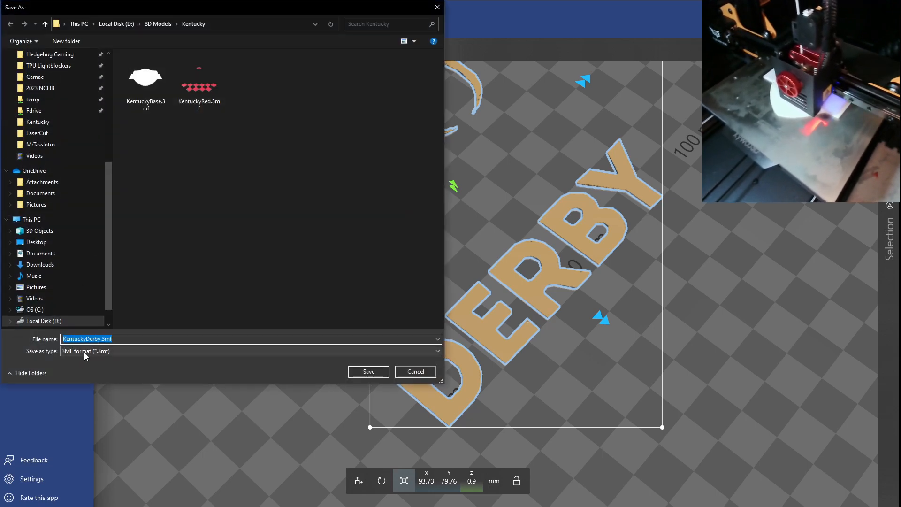
left_click(85, 356)
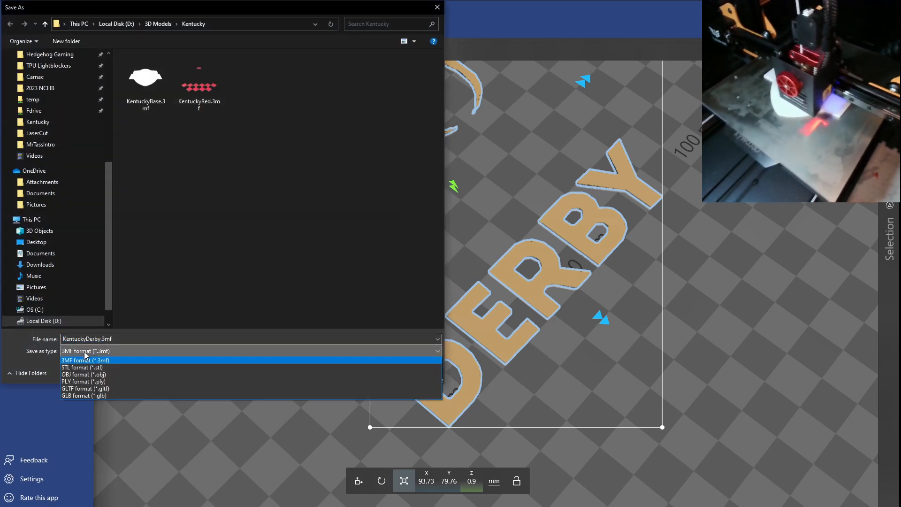
left_click(89, 373)
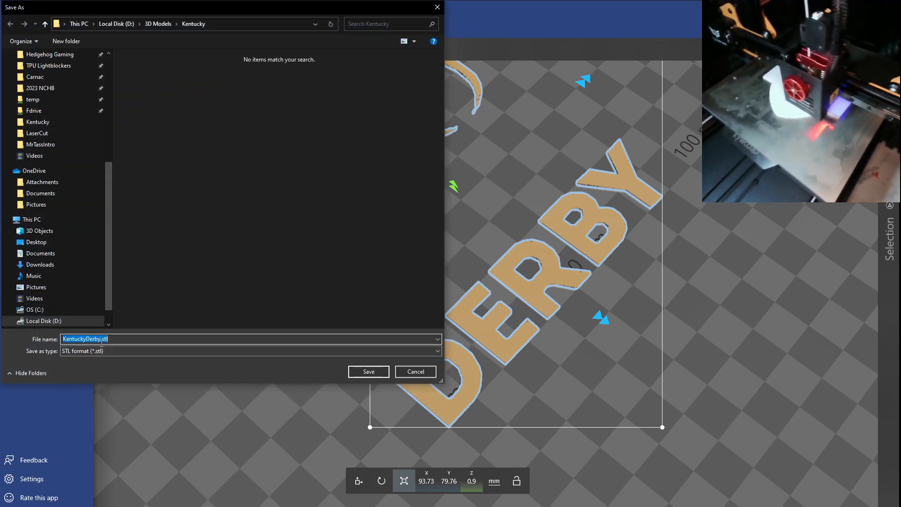
left_click(96, 351)
left_click(112, 365)
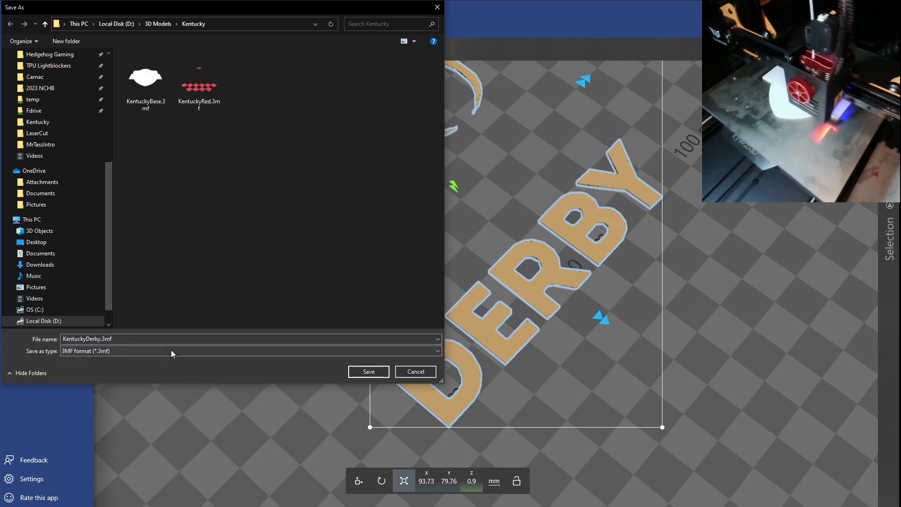
left_click(100, 338)
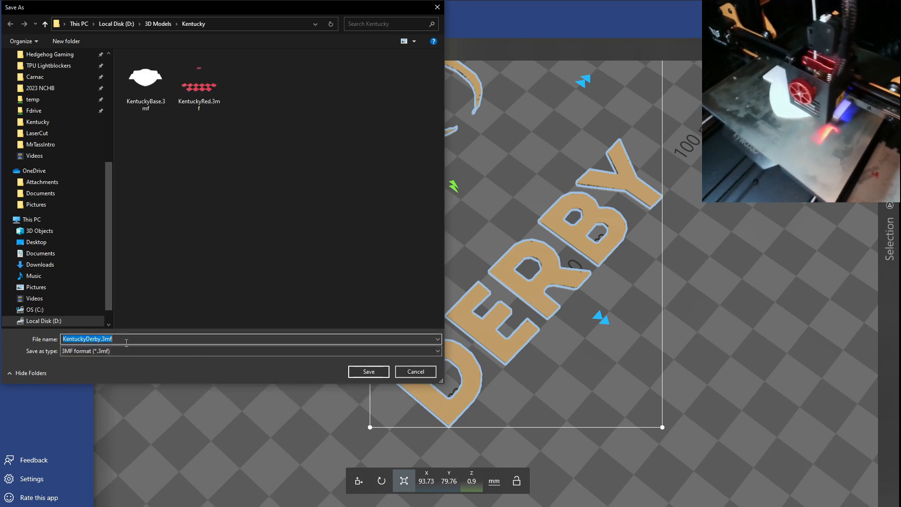
left_click(375, 371)
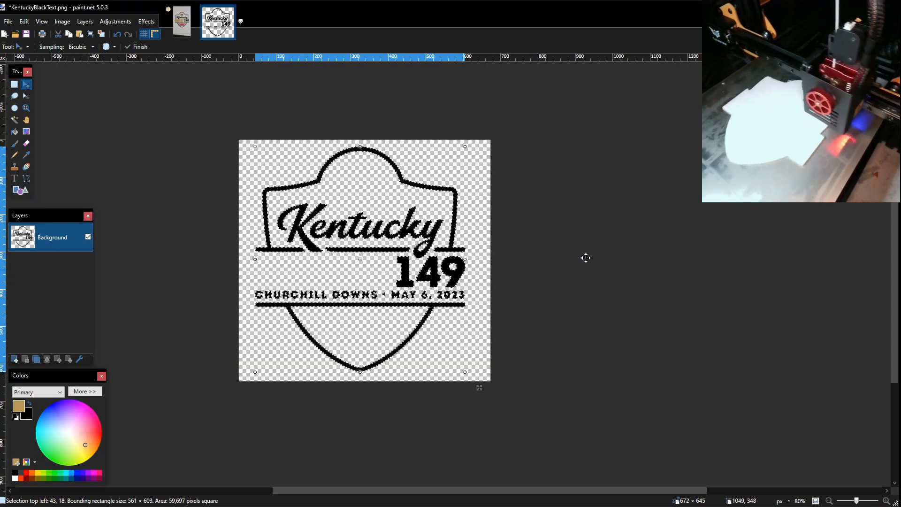
Fill the selected black outline and lettering with solid red using the Paint Bucket
left_click(15, 131)
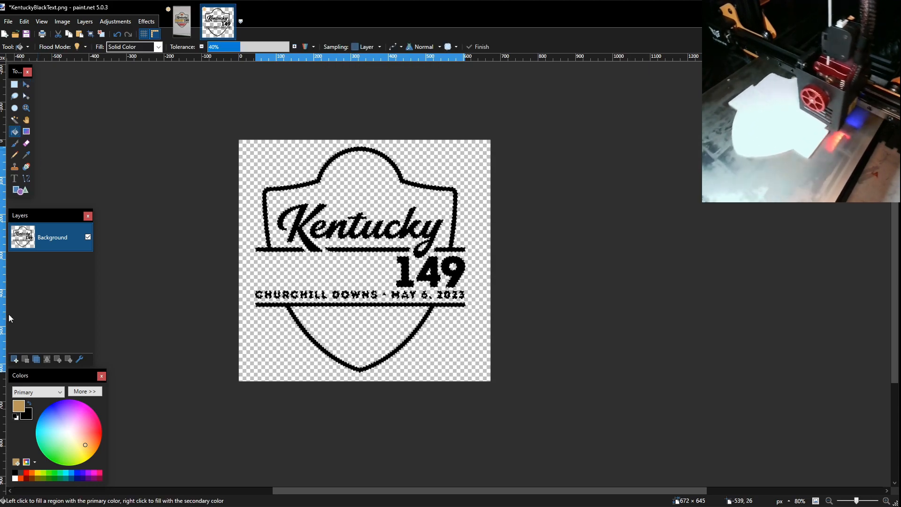
left_click(20, 472)
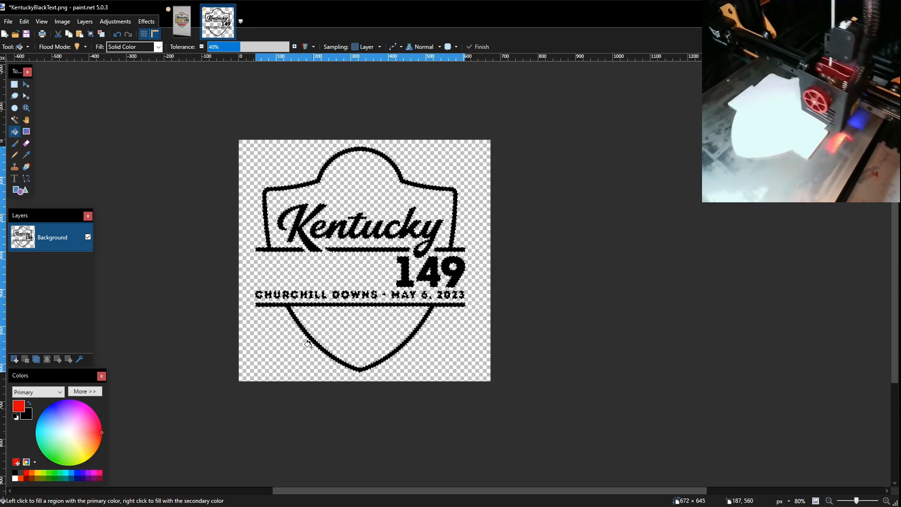
left_click(284, 304)
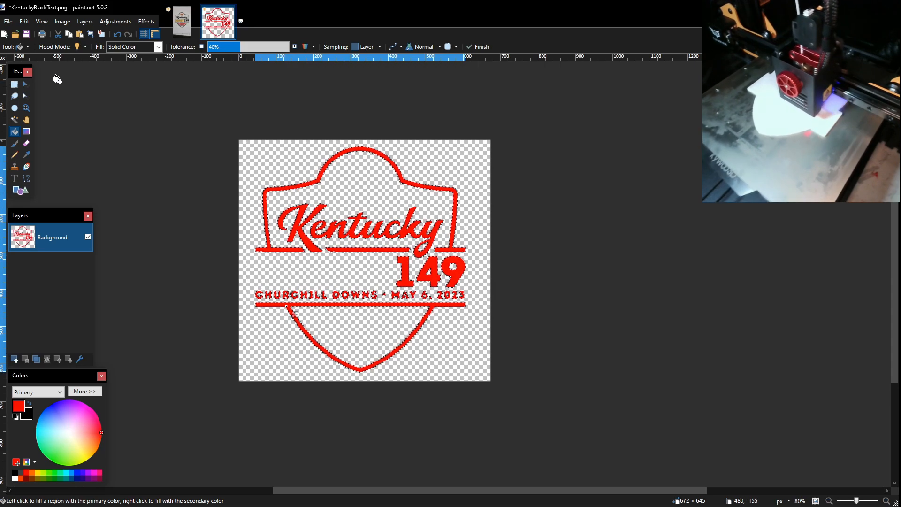
Save the red outline and lettering image as KentuckyBlackText.png, overwriting the existing PNG and keeping the Auto-detect bit depth
left_click(8, 21)
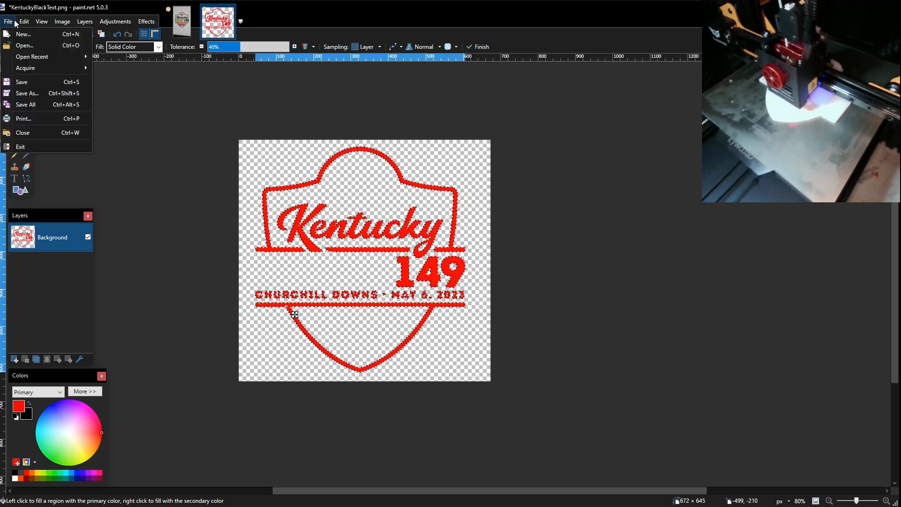
left_click(33, 94)
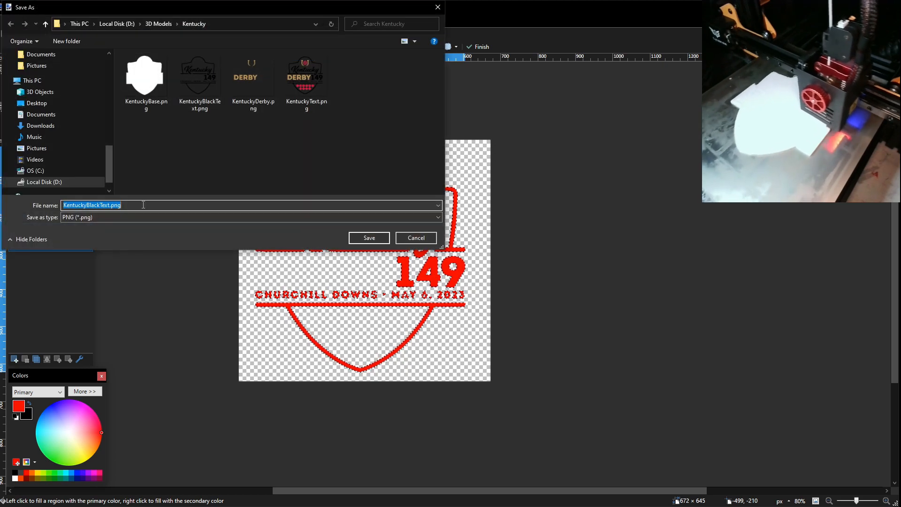
left_click(136, 218)
left_click(136, 233)
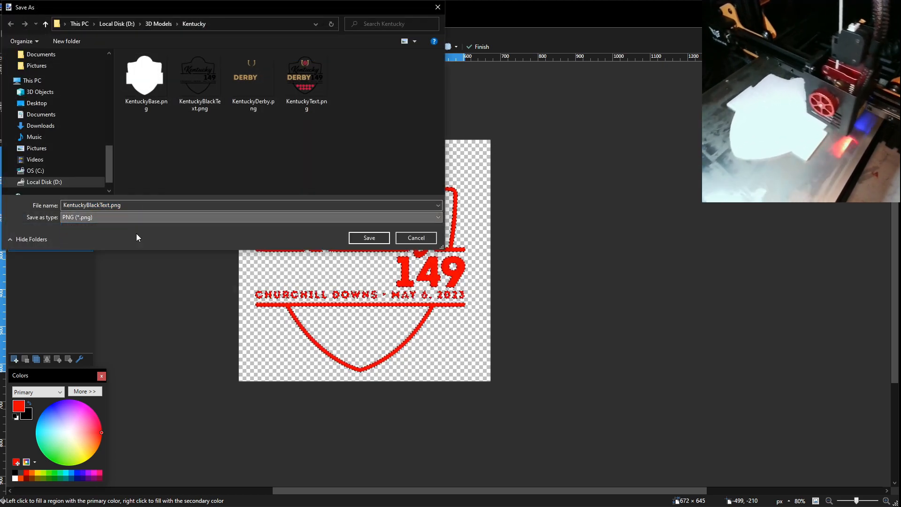
left_click(360, 237)
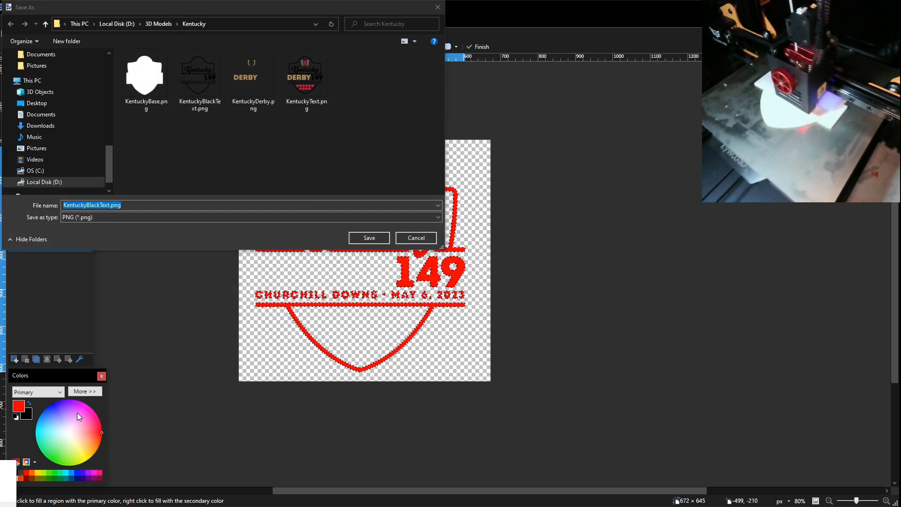
left_click(1, 505)
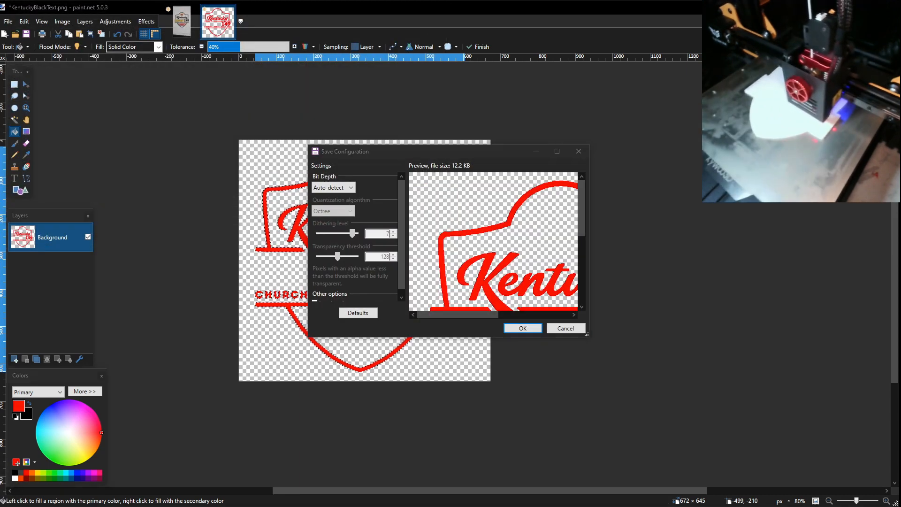
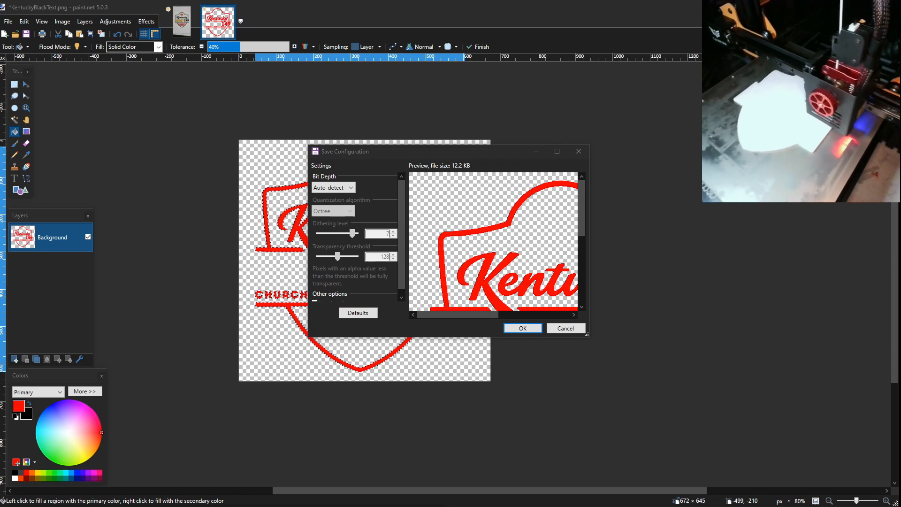
left_click(531, 325)
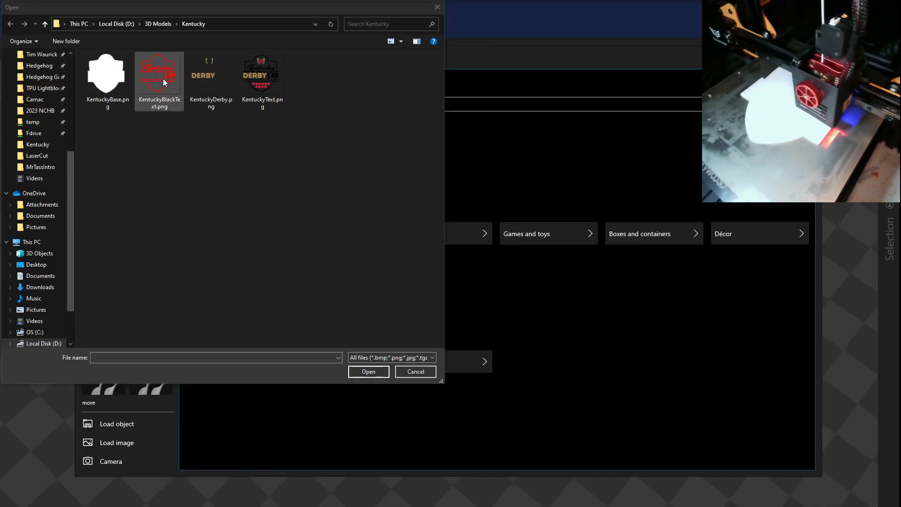
Switch to 3D Builder, load KentuckyBlackText.png with the Contour method and textures off, and import it
double_click(170, 79)
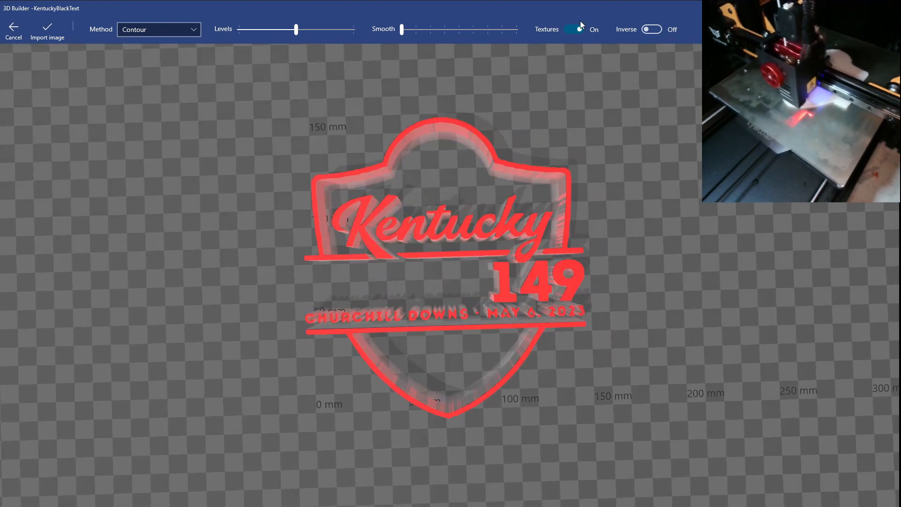
left_click(580, 29)
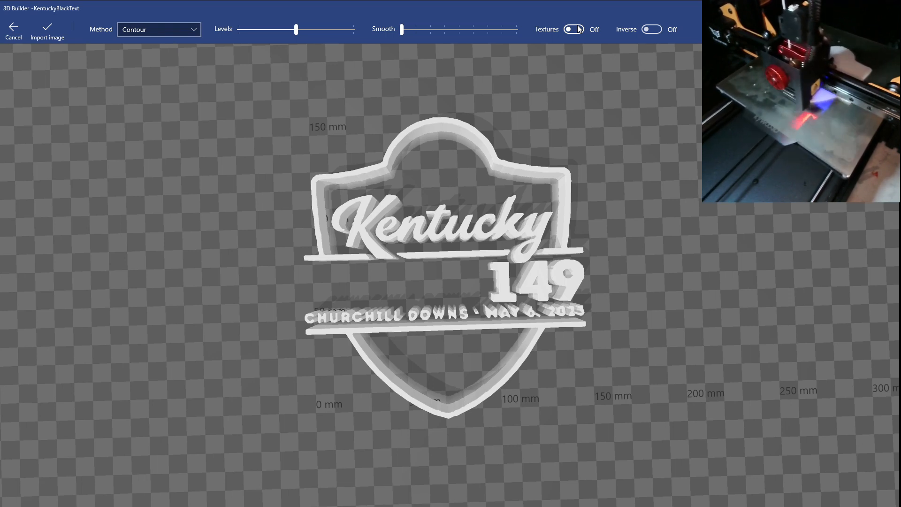
left_click(579, 29)
left_click(579, 29)
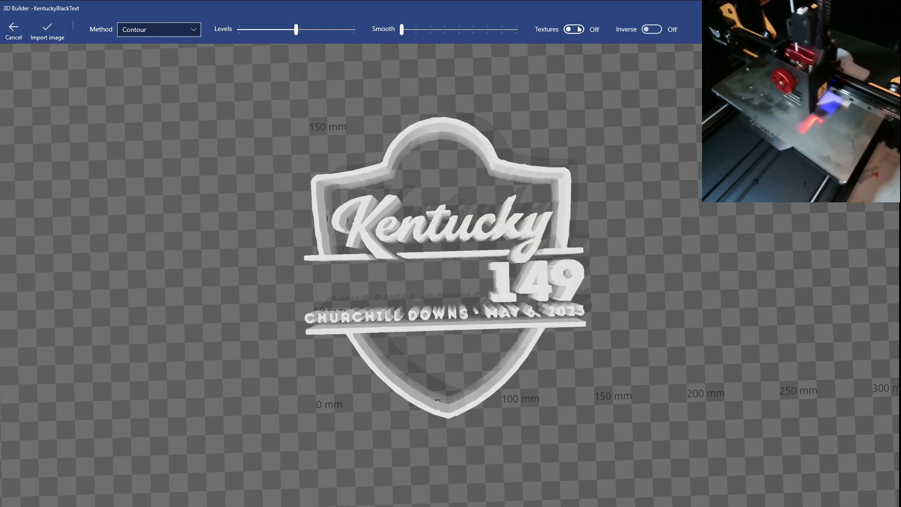
left_click_drag(221, 187, 237, 320)
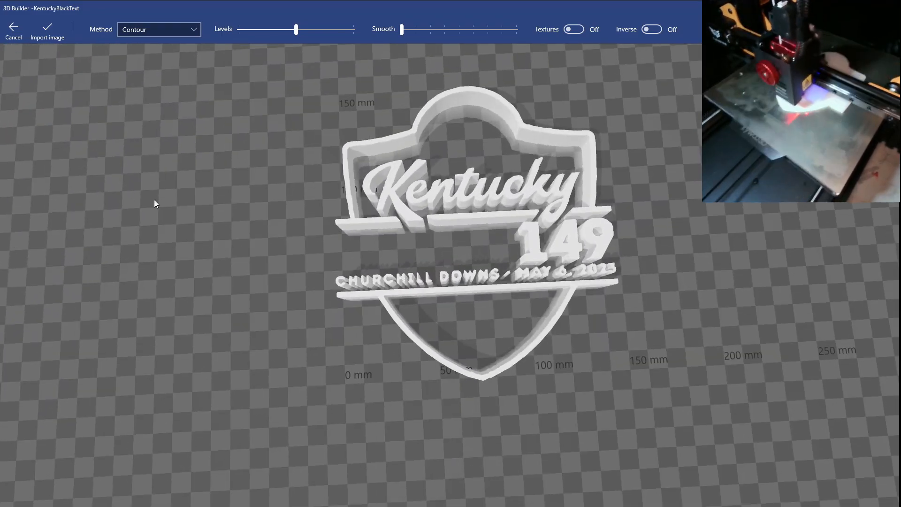
left_click(47, 31)
Set the Z height of the outline and lettering object to 0.9 mm and settle it on the build surface
left_click(477, 194)
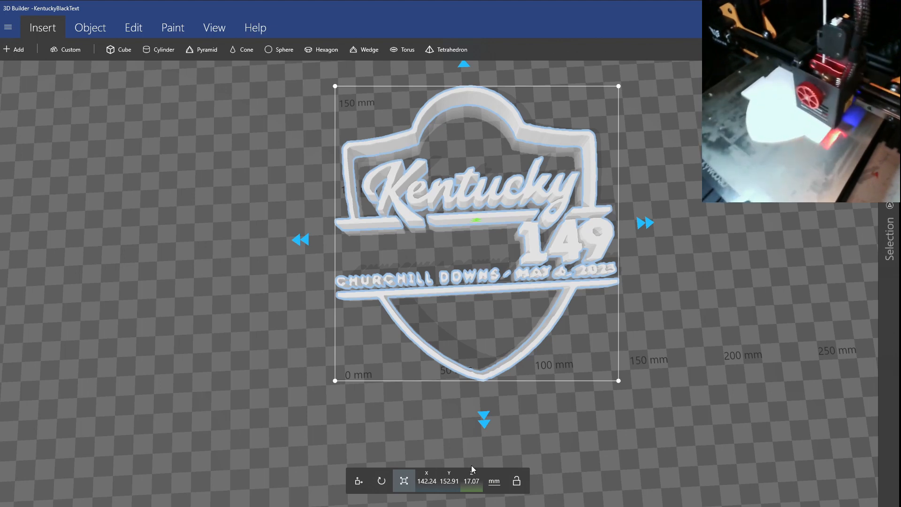
left_click(470, 485)
type("0.9")
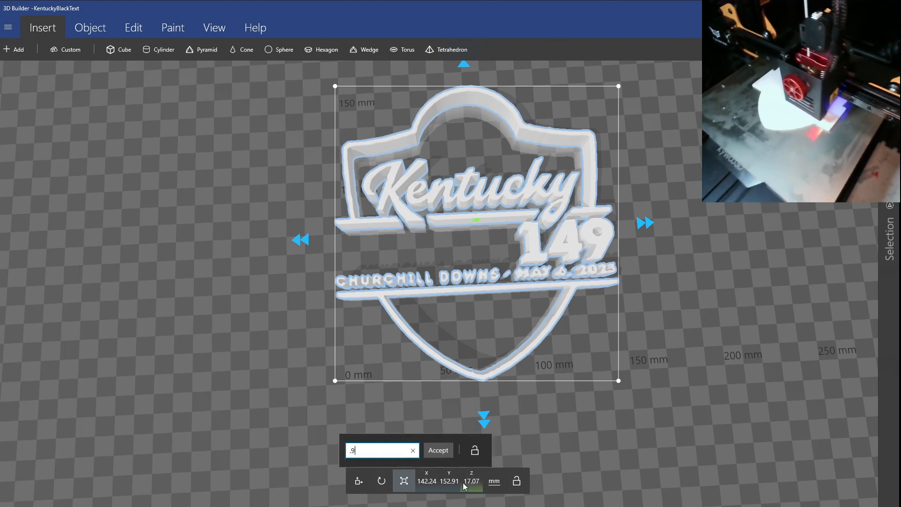
key("Return")
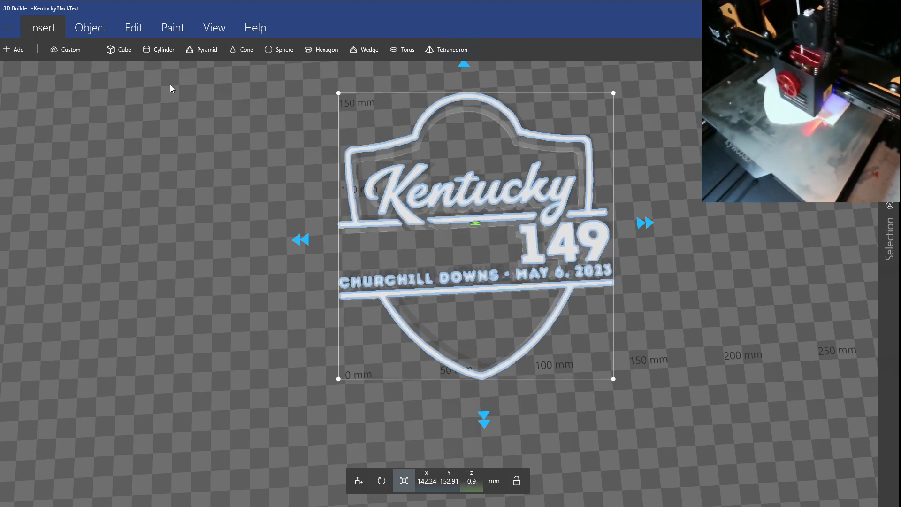
left_click(90, 27)
left_click(242, 49)
left_click_drag(245, 182, 306, 217)
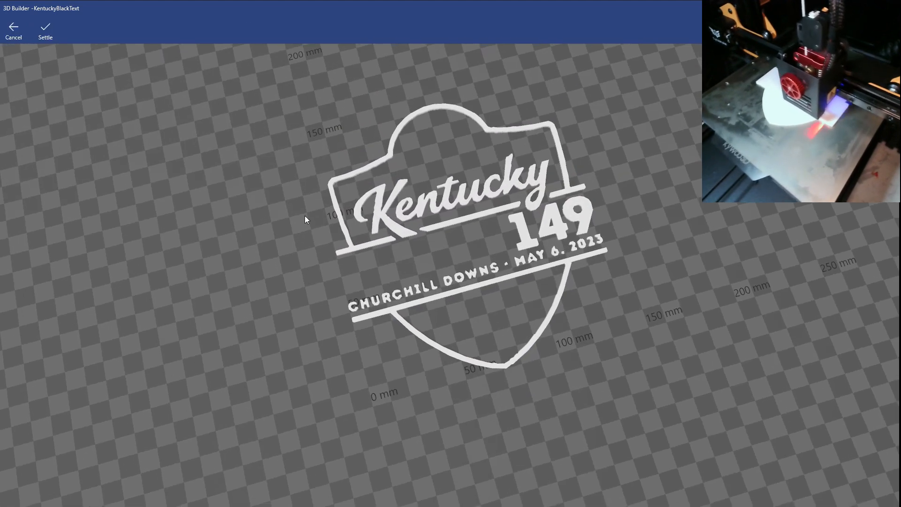
left_click(39, 36)
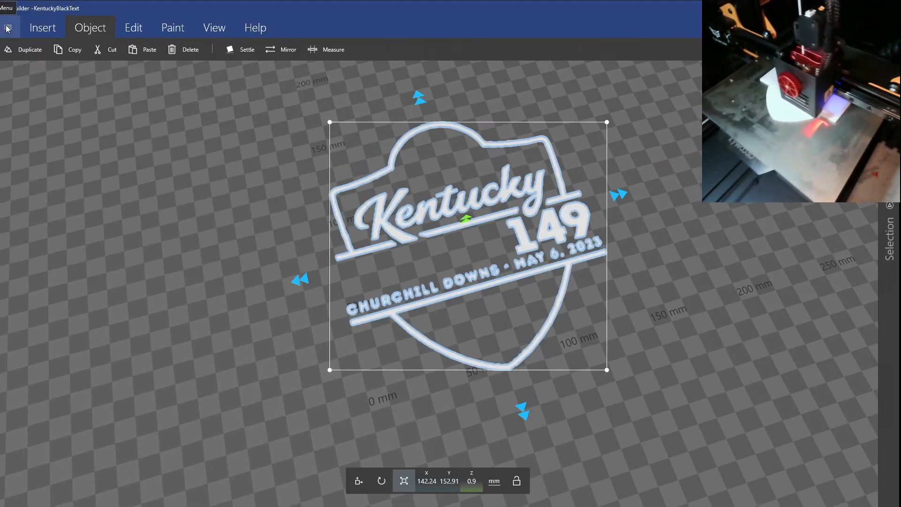
Save the outline and lettering model as KentuckyBlackText.3mf in 3MF format in the Kentucky folder
left_click(8, 27)
left_click(38, 106)
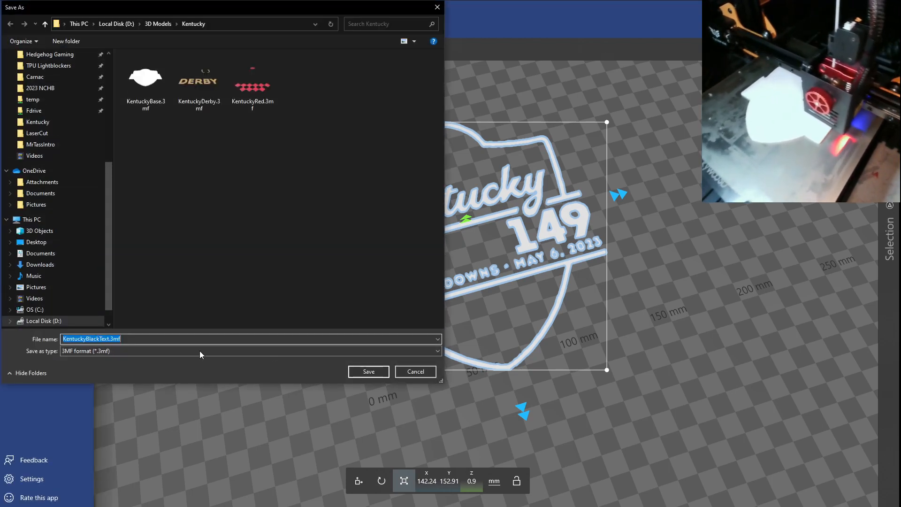
left_click(374, 372)
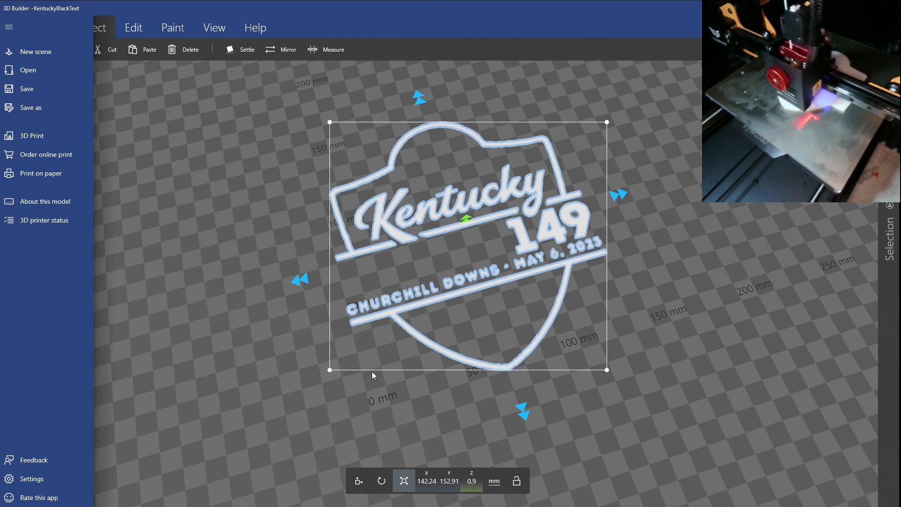
left_click(218, 248)
Add the recent gold DERBY, red rose and diamonds, and white shield base models to the scene
left_click_drag(262, 270, 225, 222)
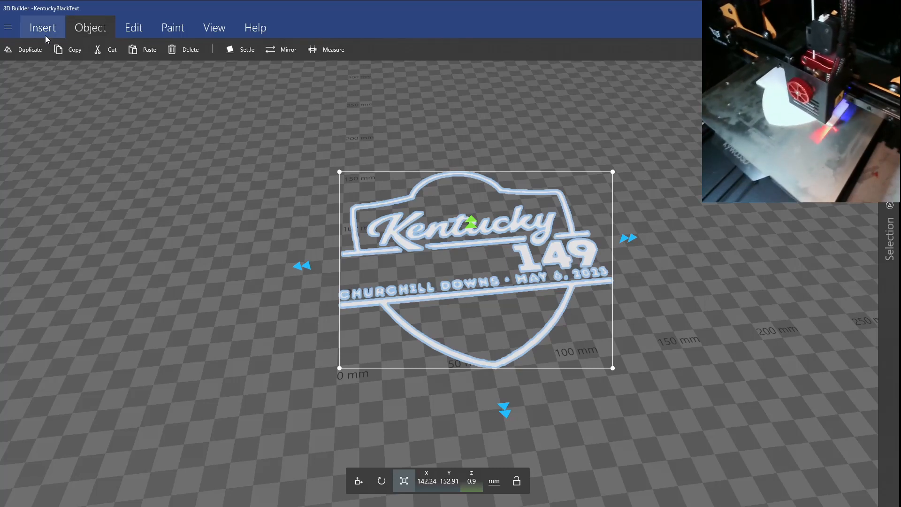
left_click(44, 35)
left_click(25, 46)
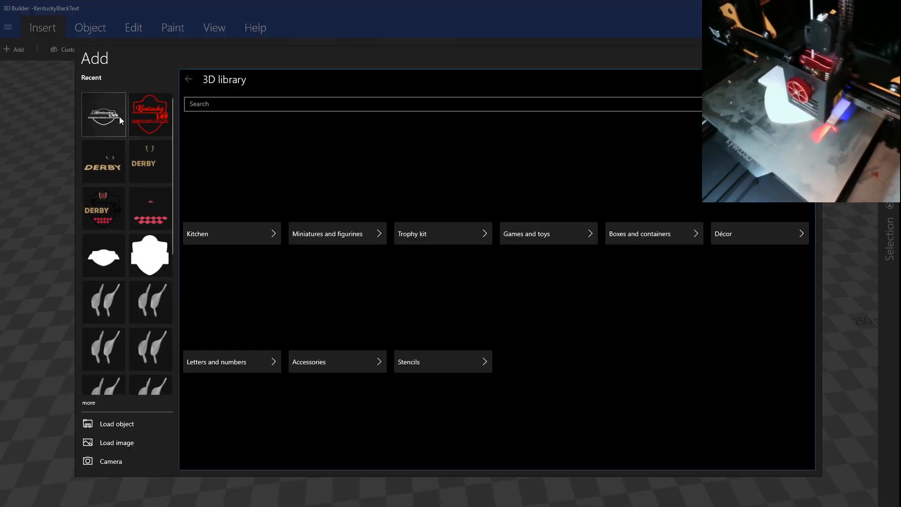
left_click(120, 158)
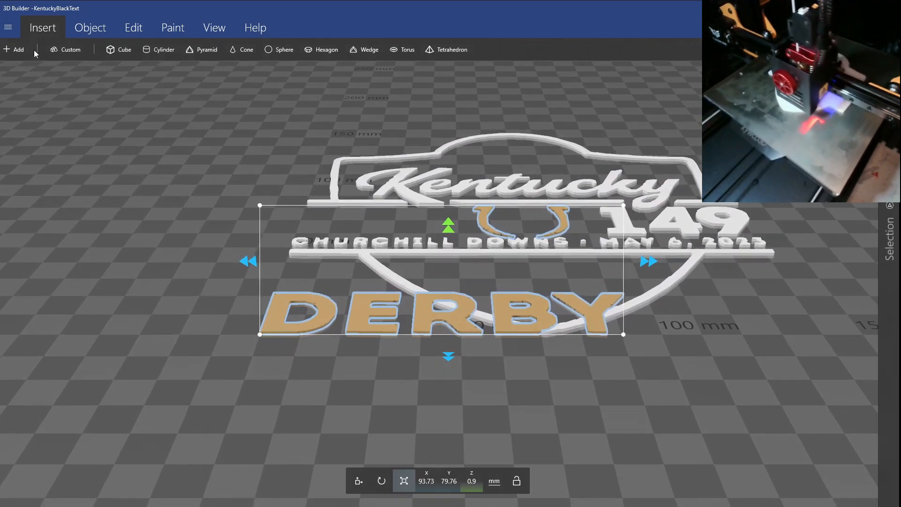
left_click(24, 50)
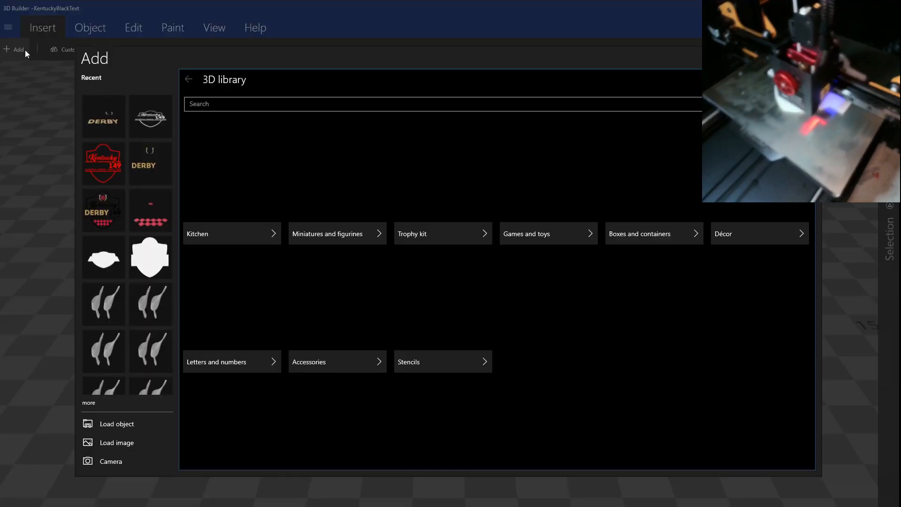
left_click(159, 213)
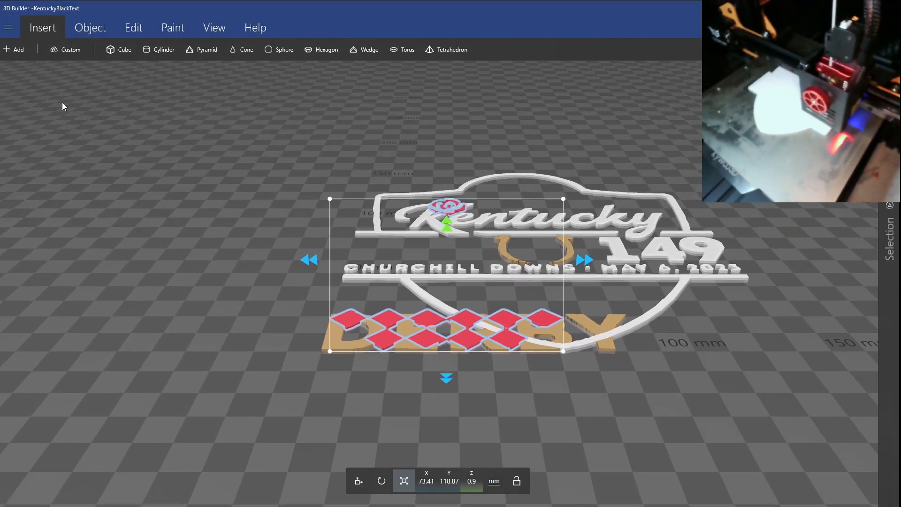
left_click(13, 50)
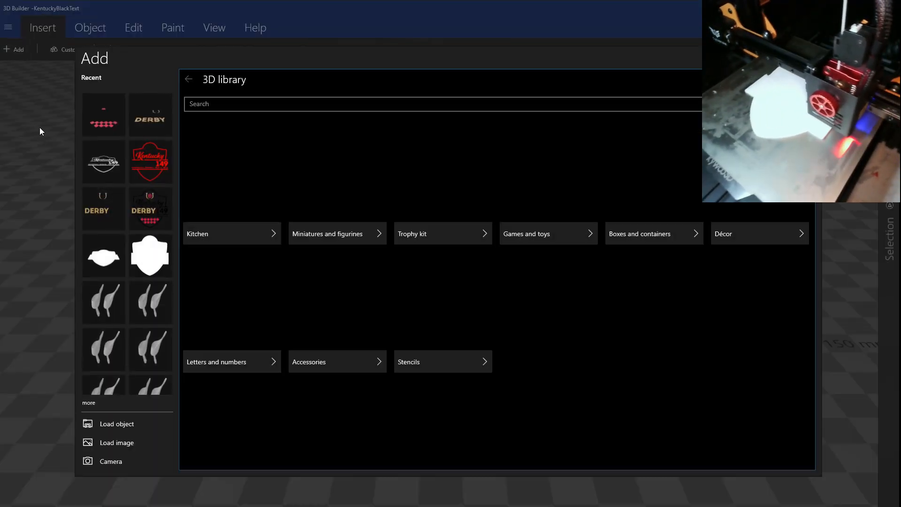
left_click(115, 259)
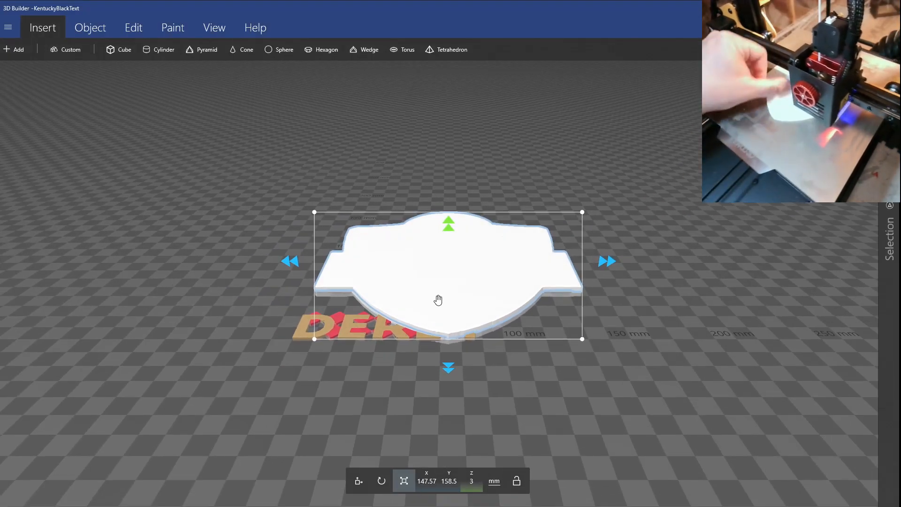
Move the white shield base down below the build surface to a Z position of about -23.9 mm
right_click_drag(313, 421, 575, 376)
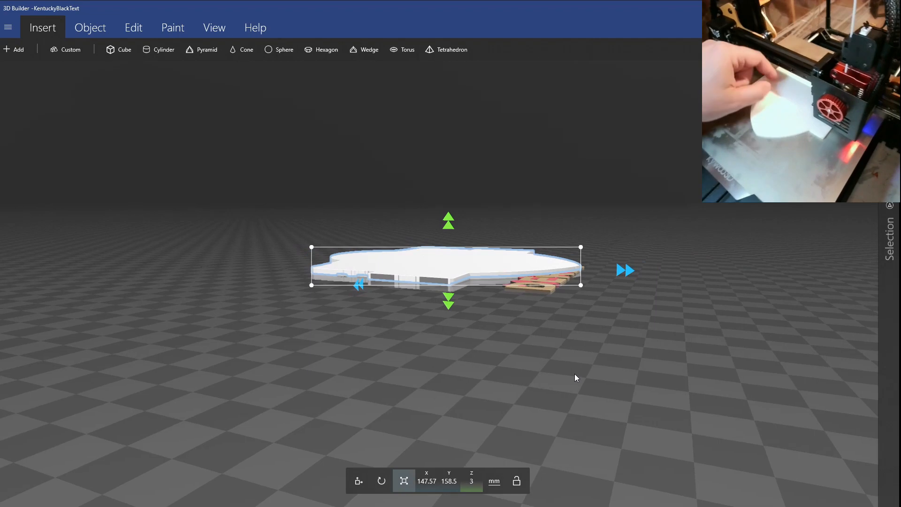
left_click(359, 480)
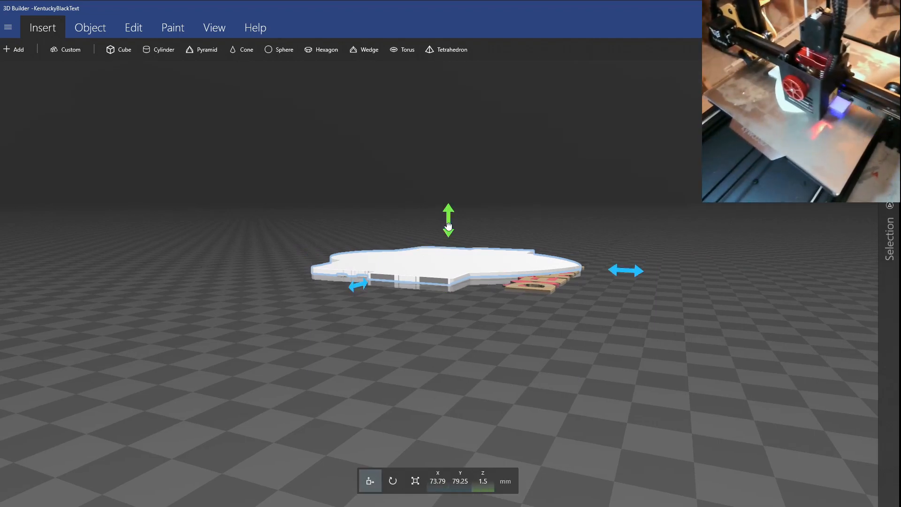
left_click_drag(449, 226, 449, 266)
right_click_drag(533, 405, 302, 425)
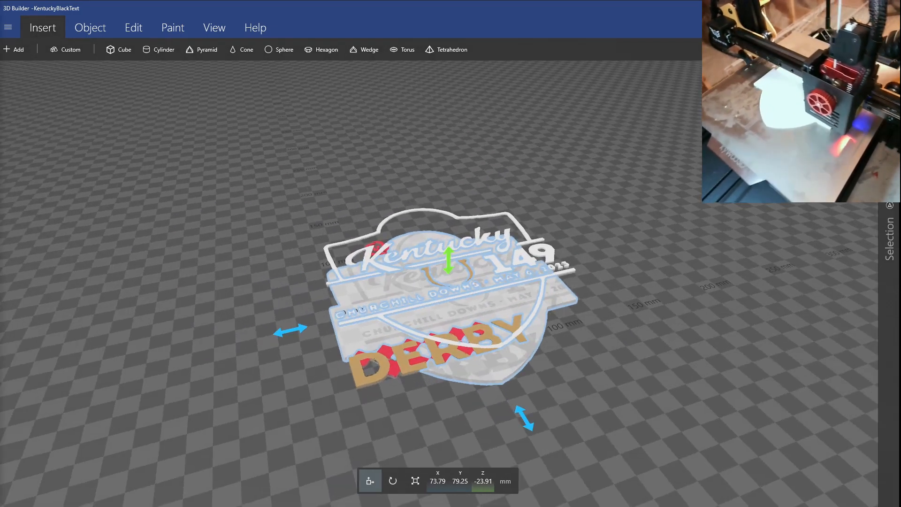
Set the Z height of the outline and lettering object to 3.9 mm and settle it on the build surface
left_click(340, 278)
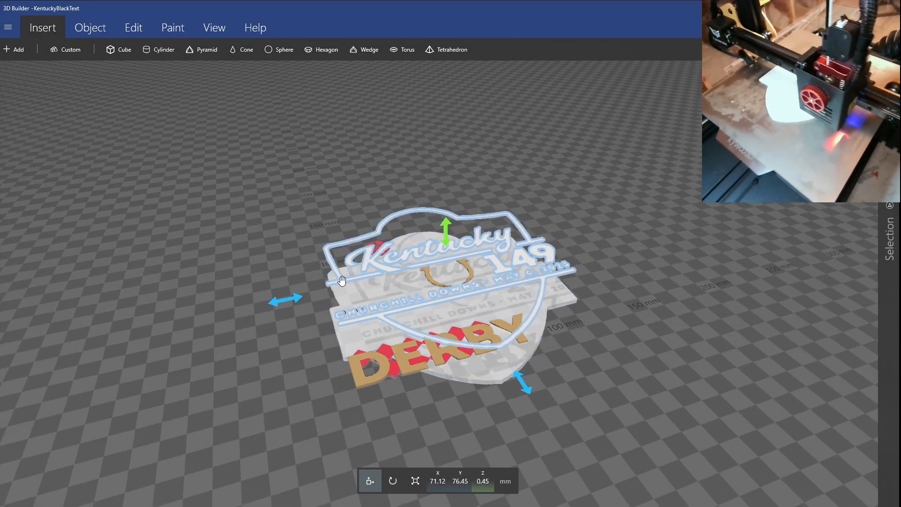
left_click(412, 483)
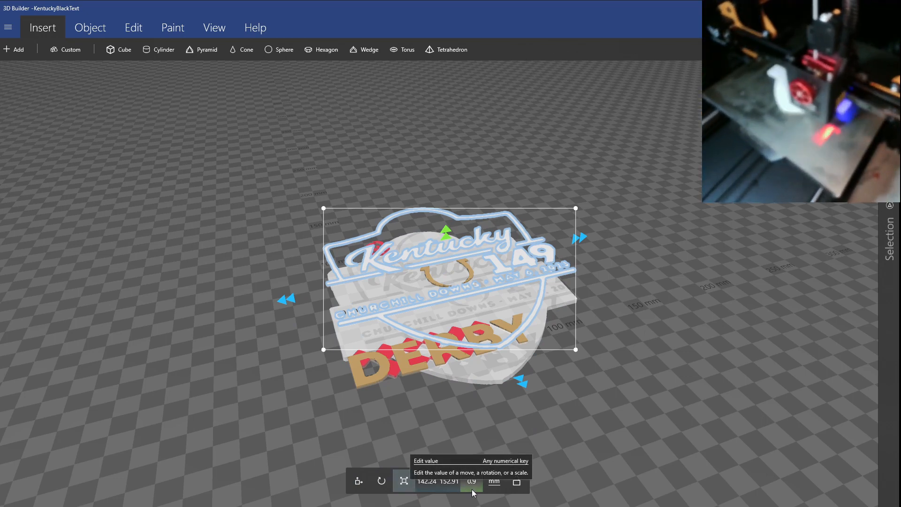
left_click(472, 489)
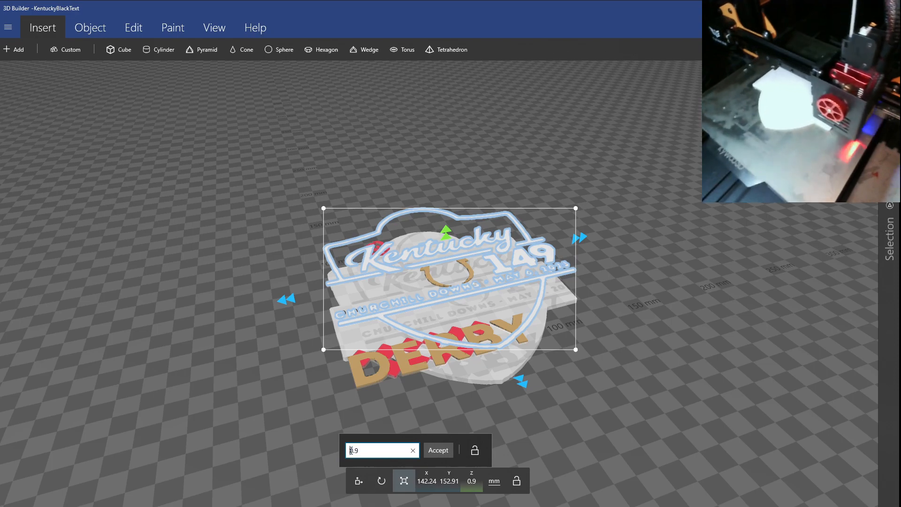
type("3.9")
key("Return")
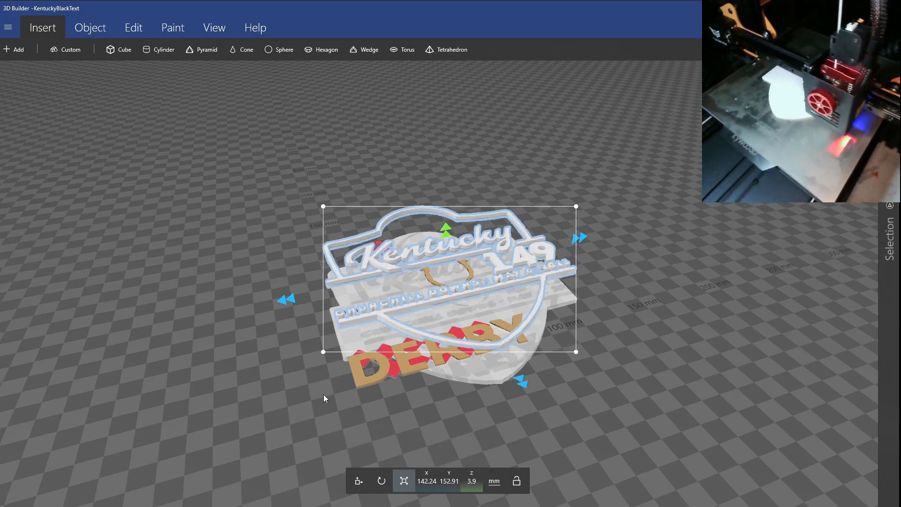
left_click_drag(222, 296, 165, 111)
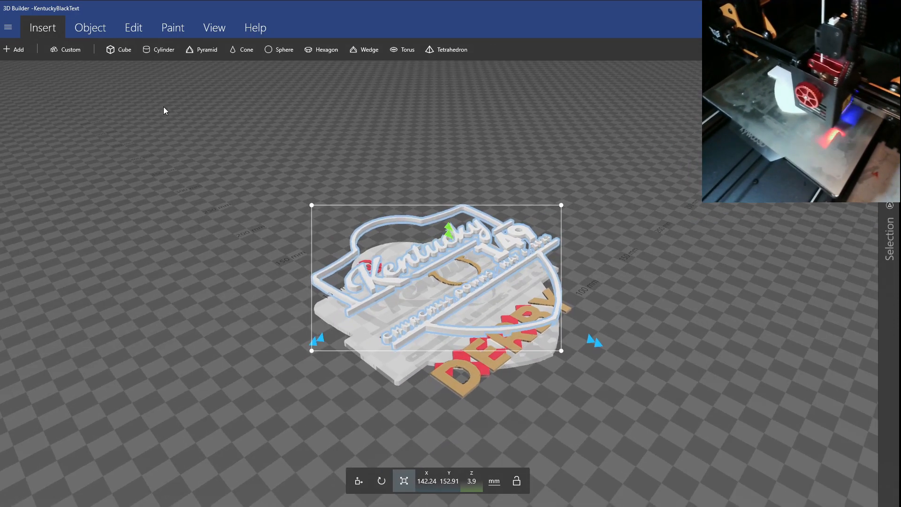
left_click(101, 29)
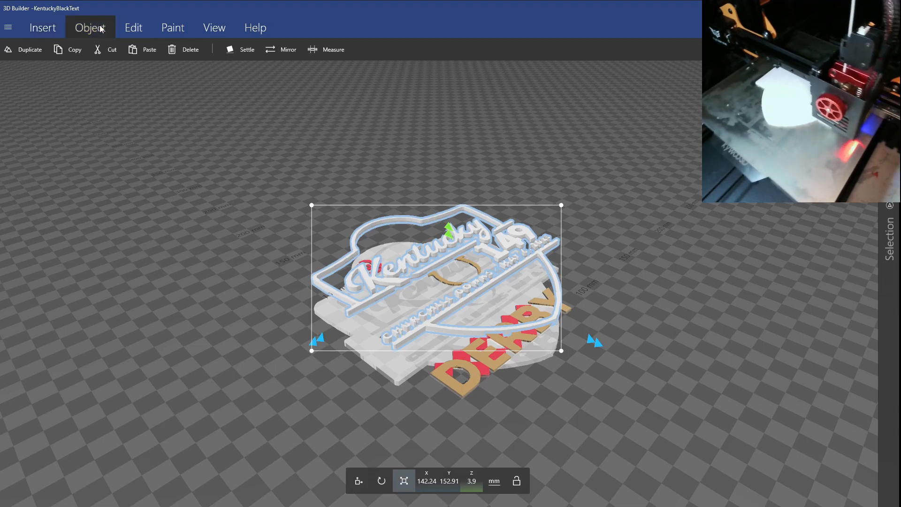
left_click(229, 50)
left_click(39, 31)
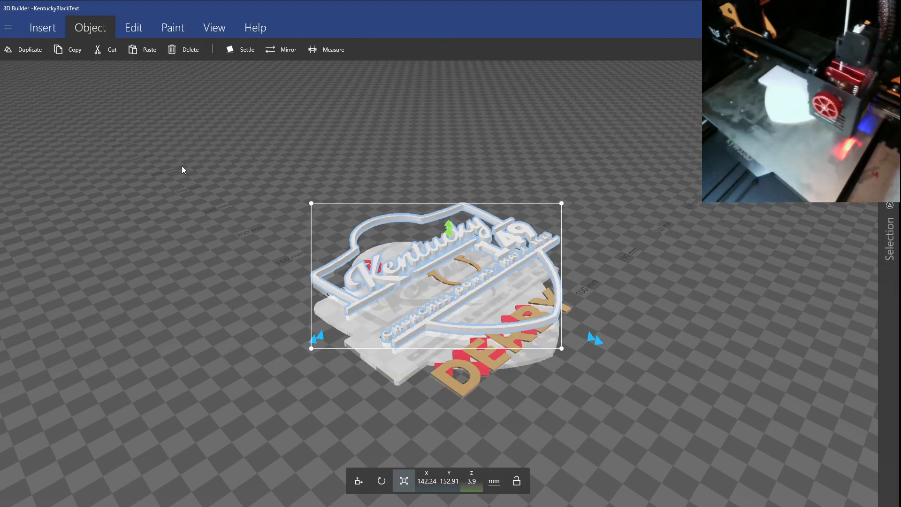
Paint the whole outline and lettering object black, covering the shield outline, Kentucky, 149 and the Churchill Downs date line
left_click(159, 35)
left_click(74, 51)
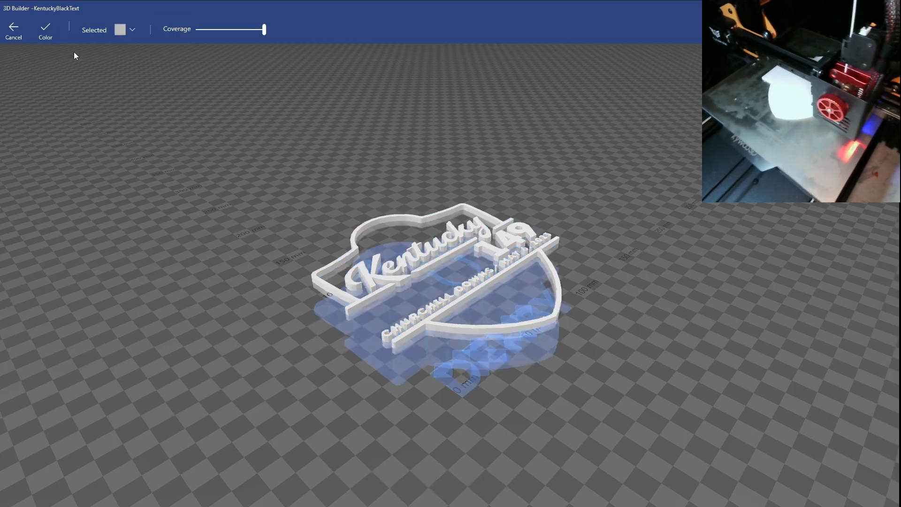
left_click(111, 28)
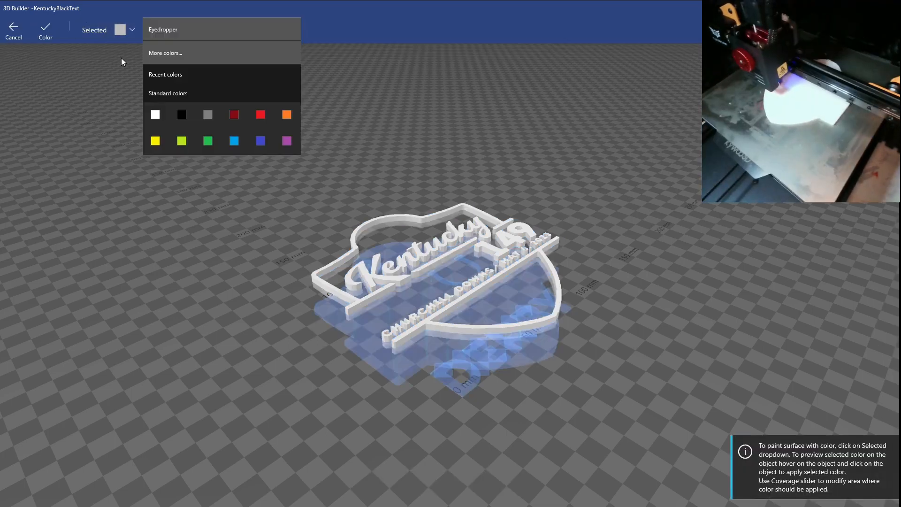
left_click(181, 115)
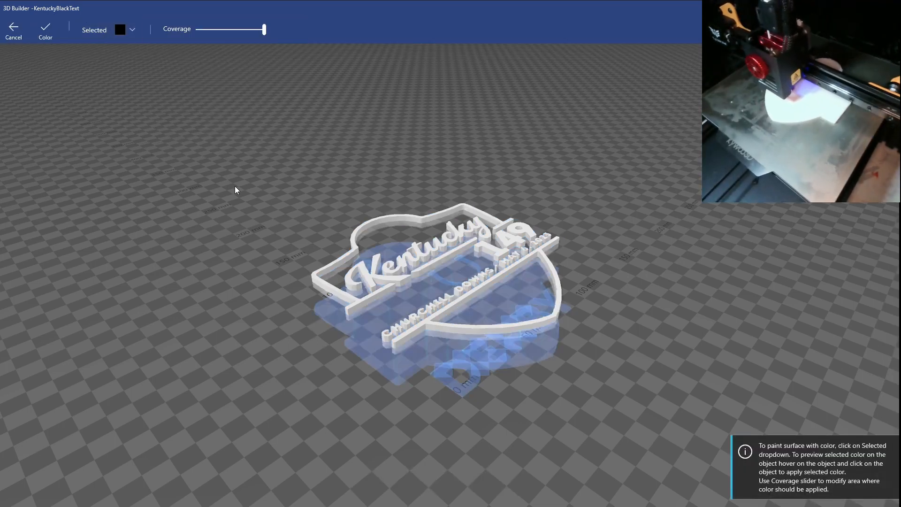
left_click(390, 290)
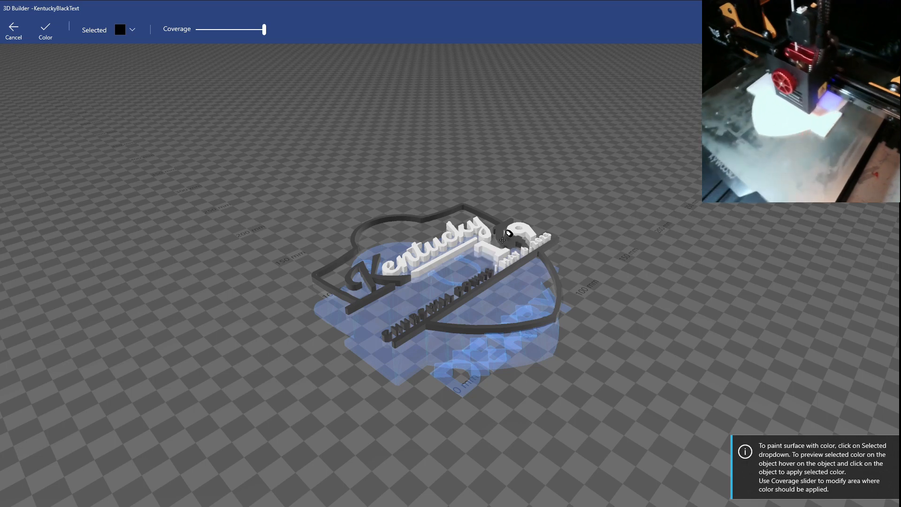
left_click(522, 233)
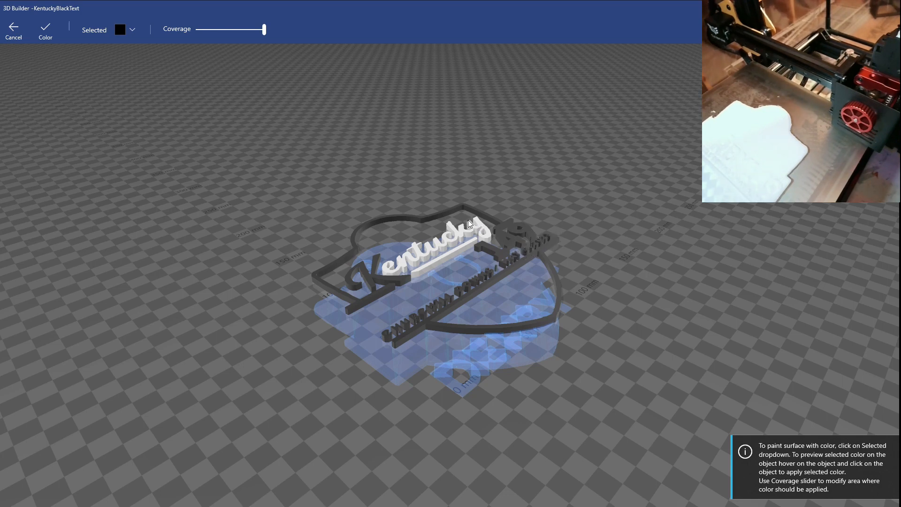
left_click(459, 251)
left_click(43, 31)
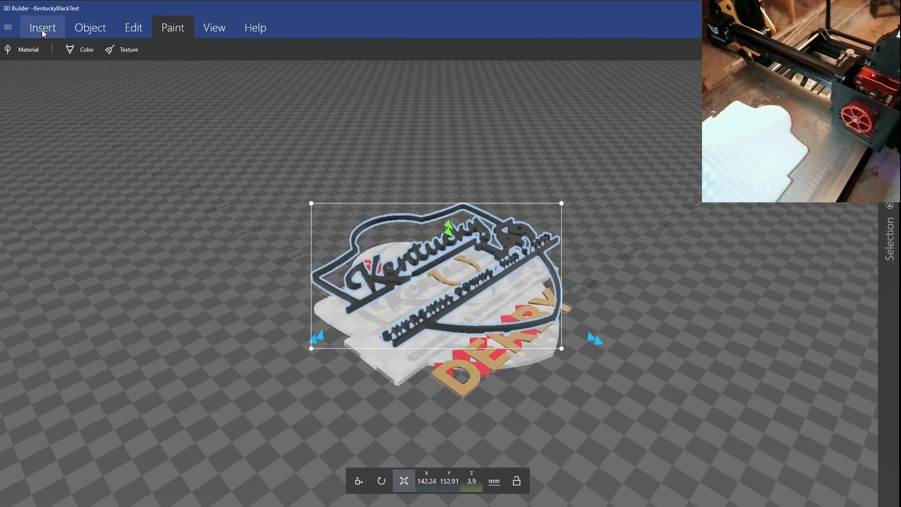
Move the black outline and lettering object to position X 0 and Y 0
mouse_move(226, 395)
left_mouse_down()
mouse_move(112, 426)
mouse_move(82, 470)
mouse_move(4, 502)
mouse_move(26, 502)
left_mouse_up()
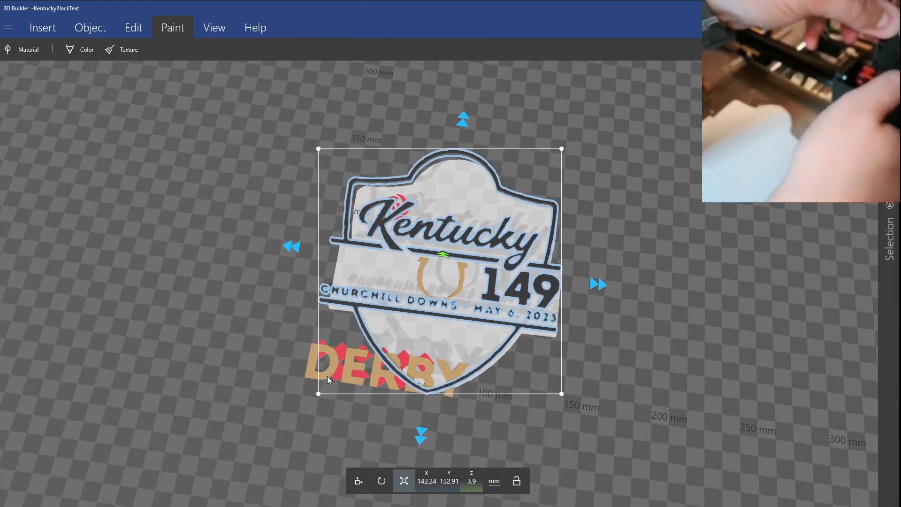
left_click(351, 478)
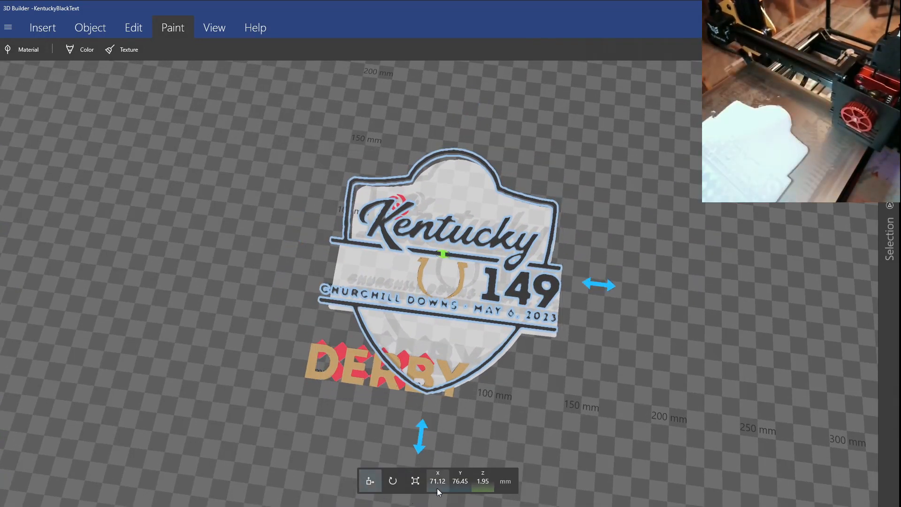
left_click(437, 485)
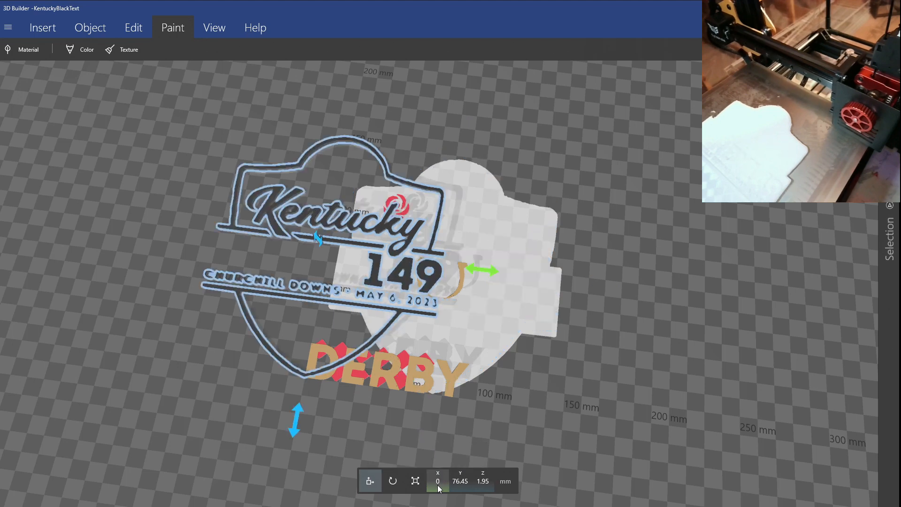
left_click(466, 485)
left_click(466, 486)
type("0")
key("Return")
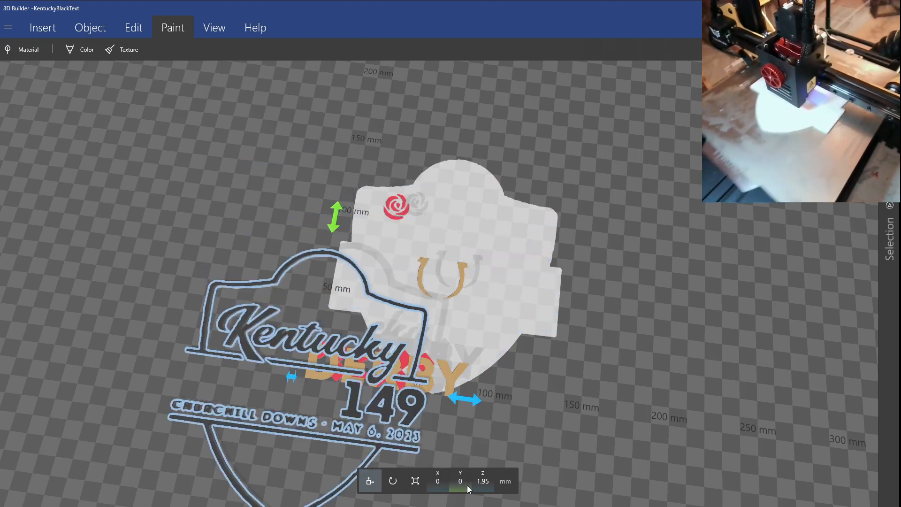
Move the white shield base to position X 0 and Y 0, in line with the black outline
left_click(482, 271)
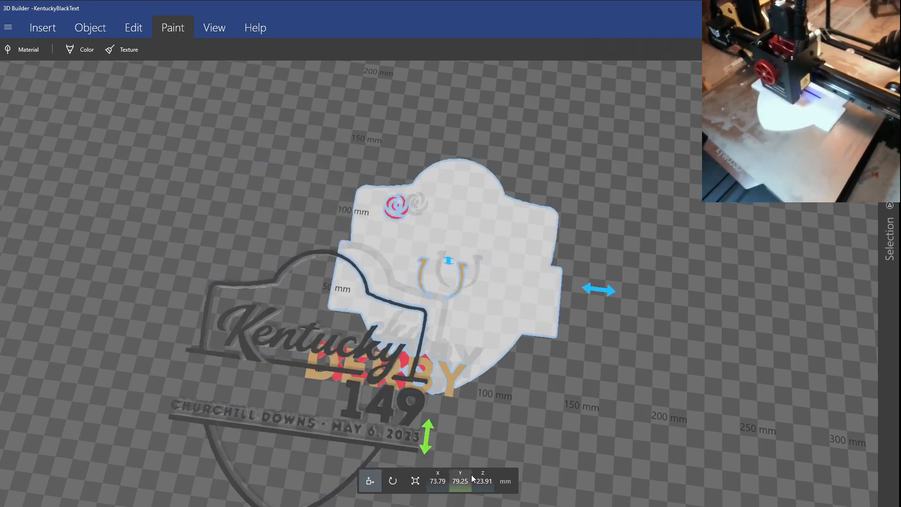
left_click(438, 481)
left_click(435, 482)
type("0")
key("Return")
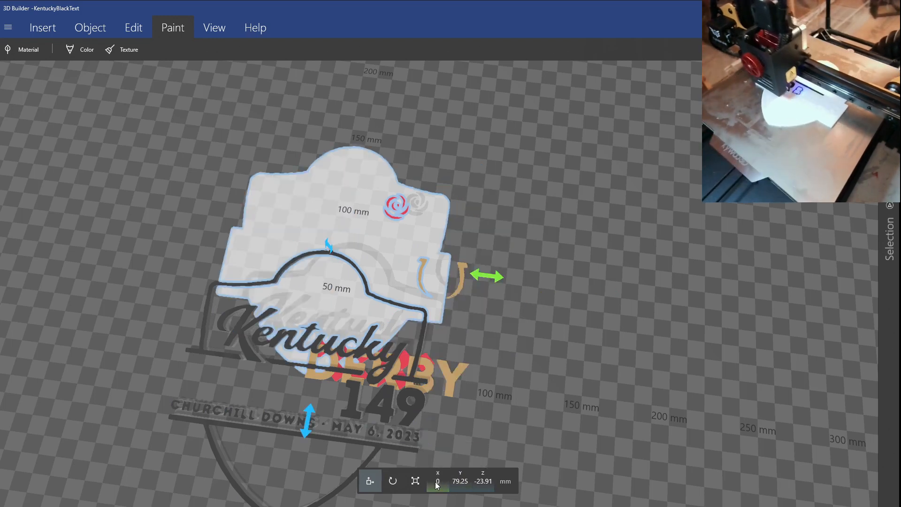
left_click(463, 477)
type("0")
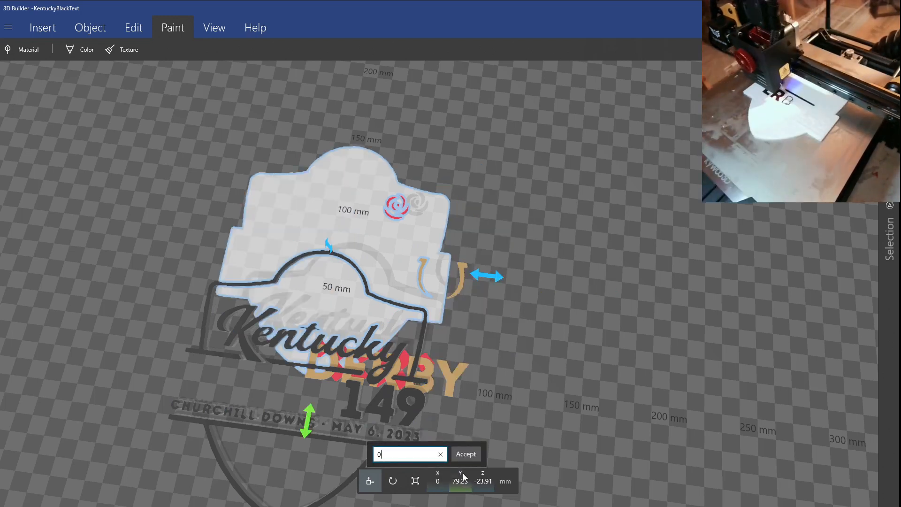
key("Return")
Raise the white shield base above the build surface to a Z position of about 10.6 mm and settle it on the surface
left_click_drag(443, 413, 474, 370)
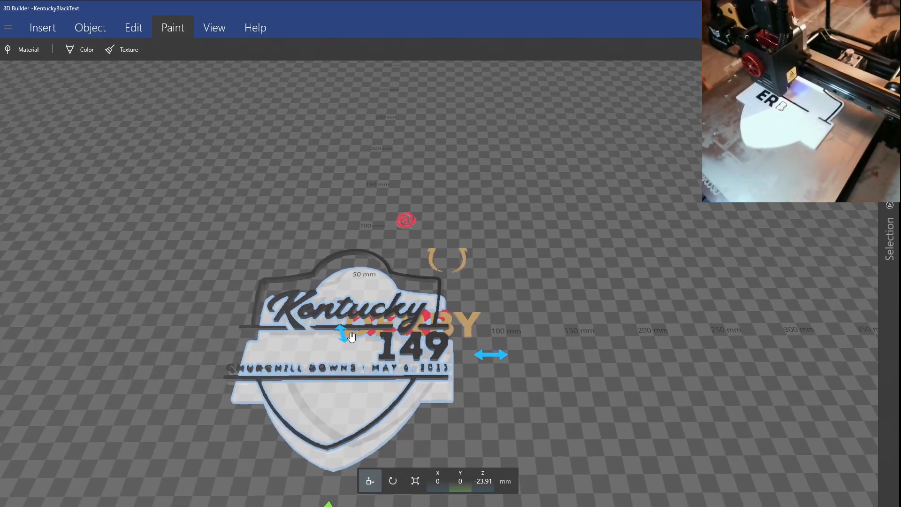
left_click_drag(344, 336, 335, 306)
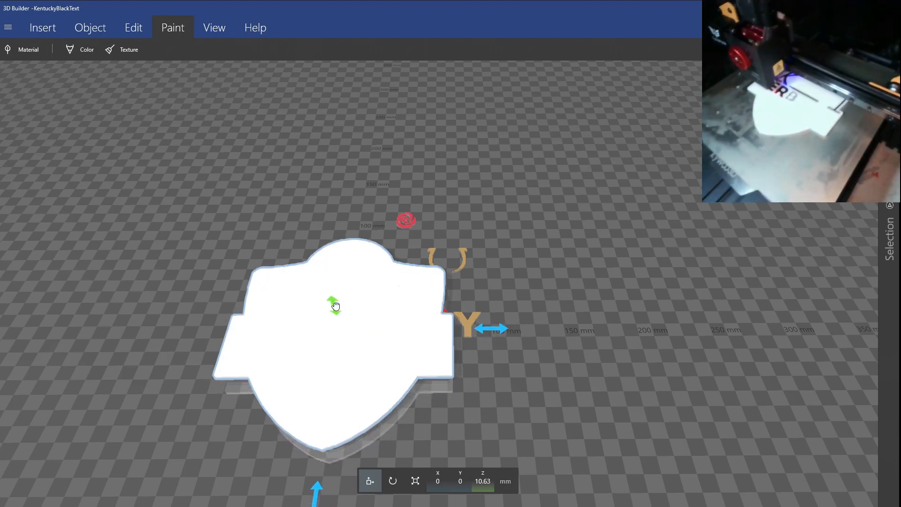
left_click(99, 29)
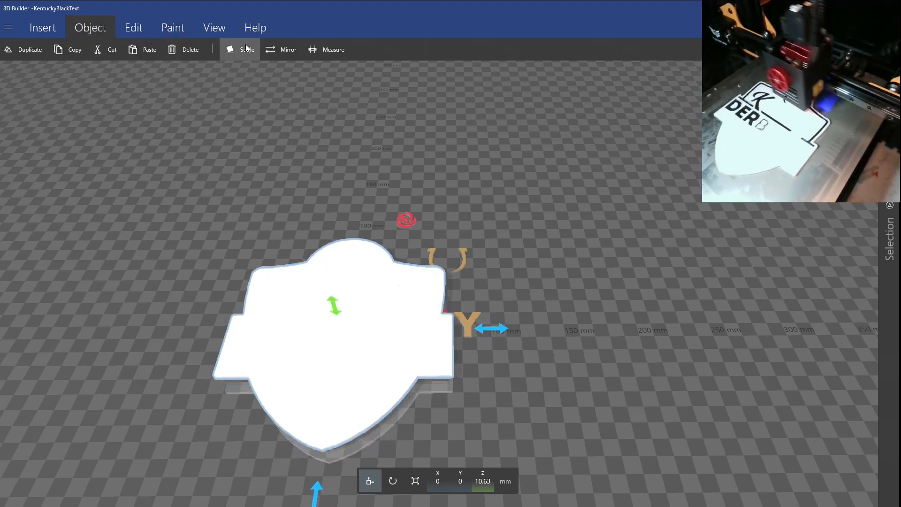
left_click(238, 49)
left_click(36, 20)
Examine from the side and from above how the black outline and lettering sit on the white shield base
left_click_drag(104, 275, 348, 308)
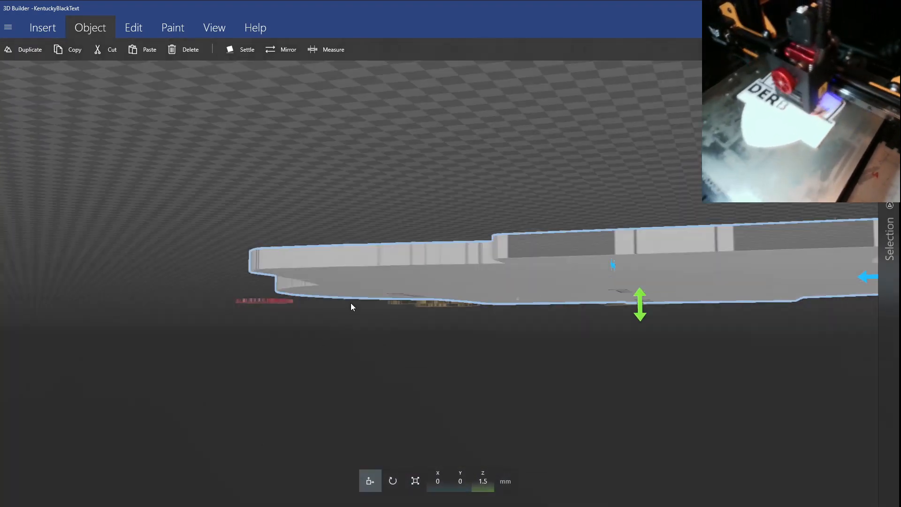
left_click_drag(375, 264, 327, 400)
left_click(325, 404)
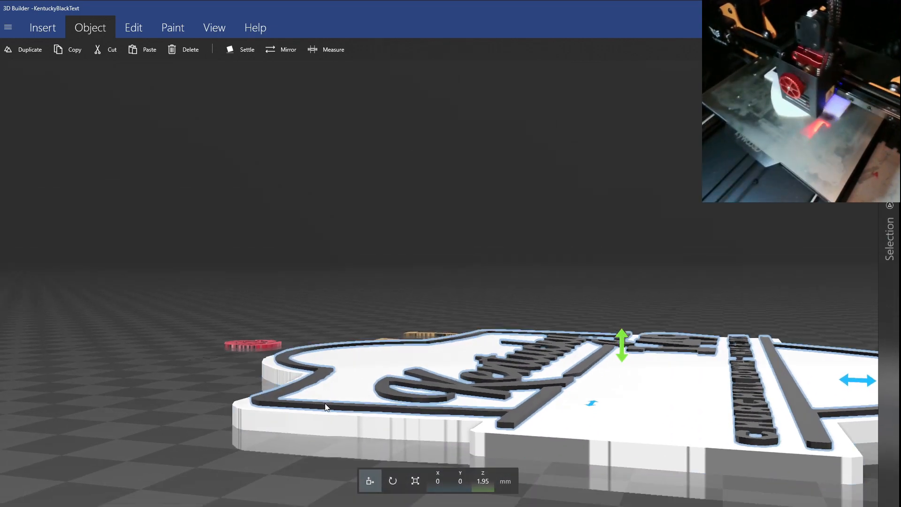
left_click_drag(521, 348, 411, 375)
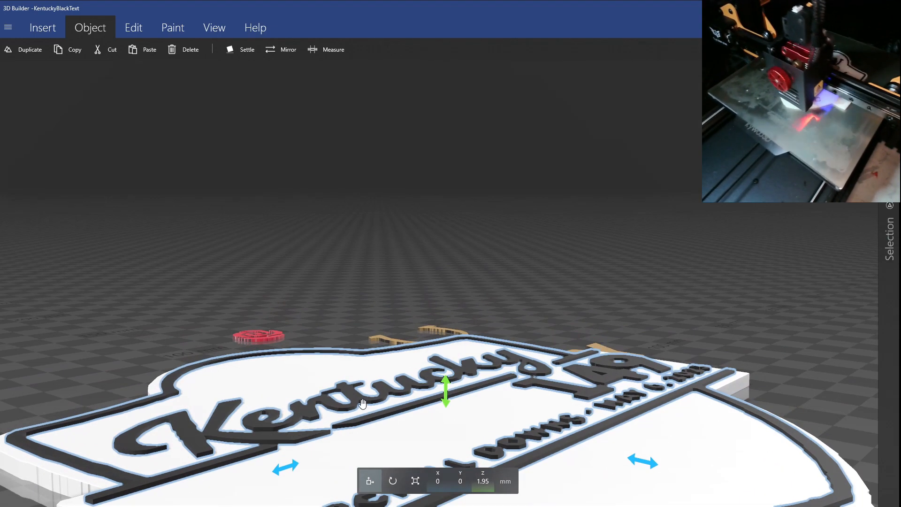
scroll(412, 376, "down", 3)
left_click_drag(742, 300, 491, 371)
right_click_drag(491, 371, 595, 338)
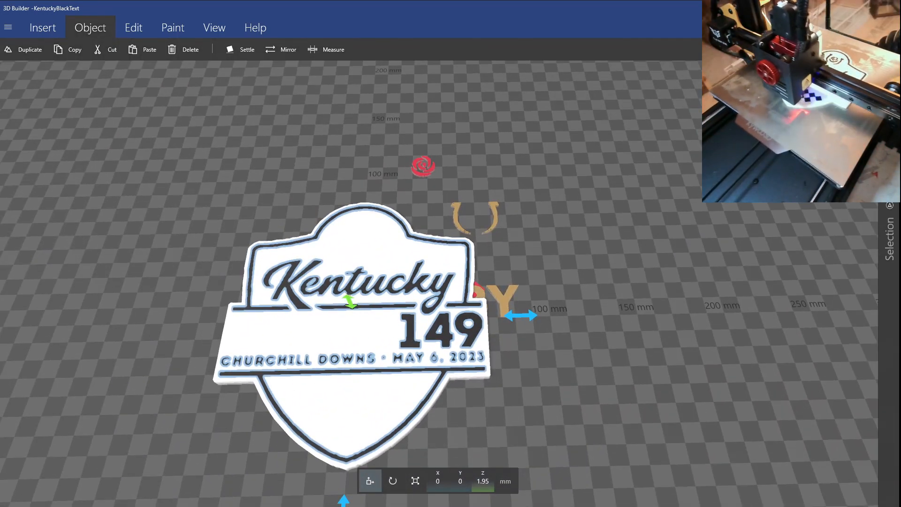
left_click(546, 355)
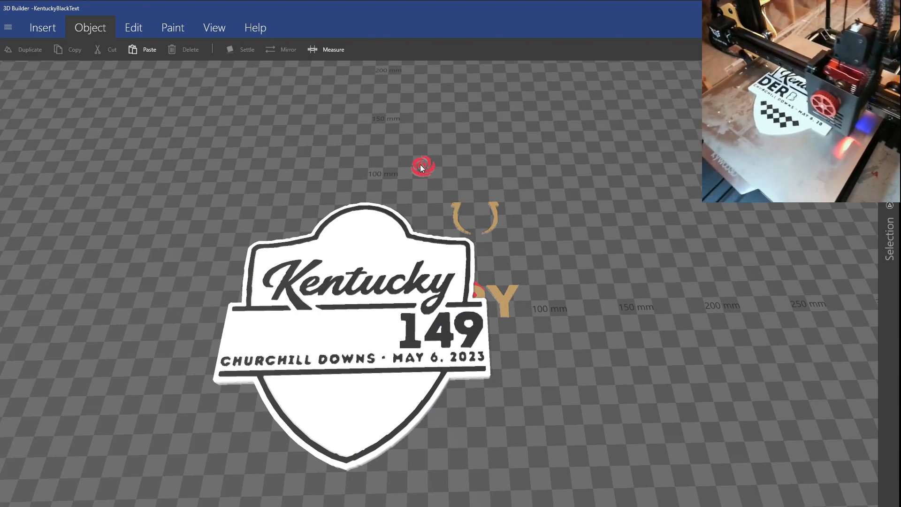
Set the Z height of the gold DERBY and horseshoe object to 4.8 mm and settle it on the build surface
left_click(457, 223)
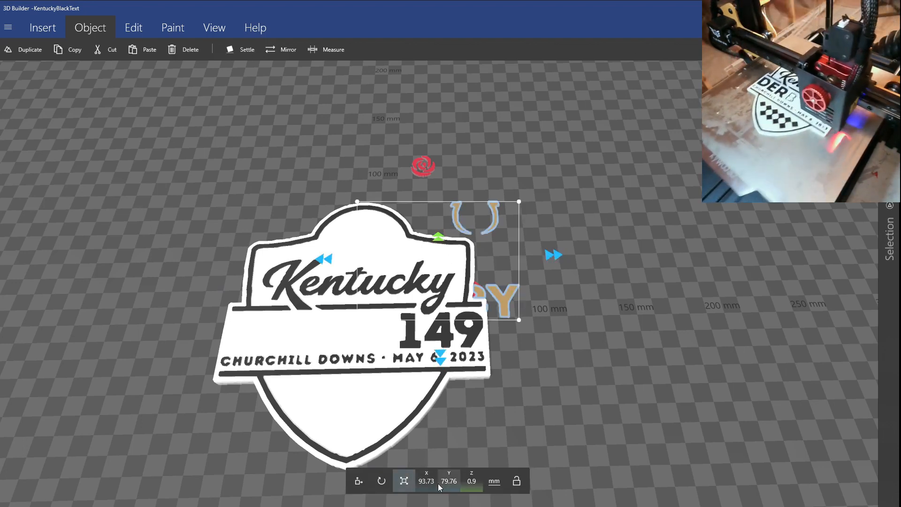
left_click(471, 481)
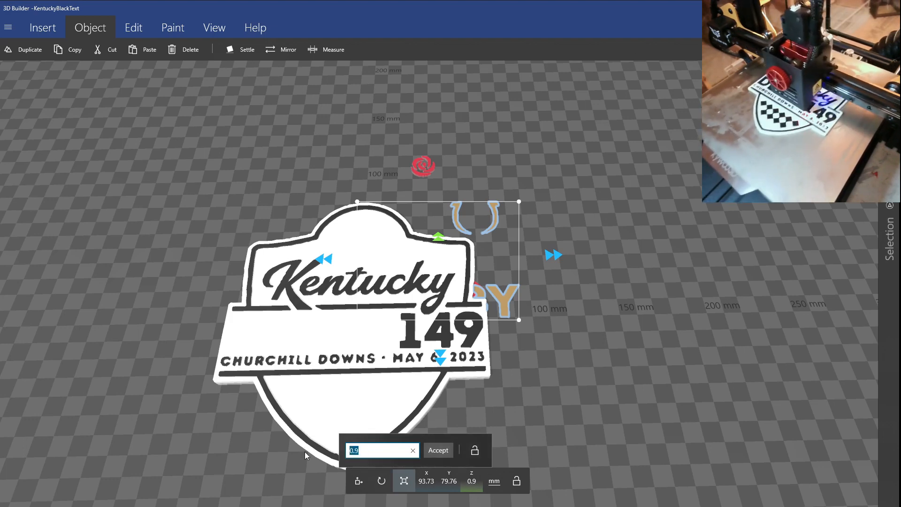
type("4")
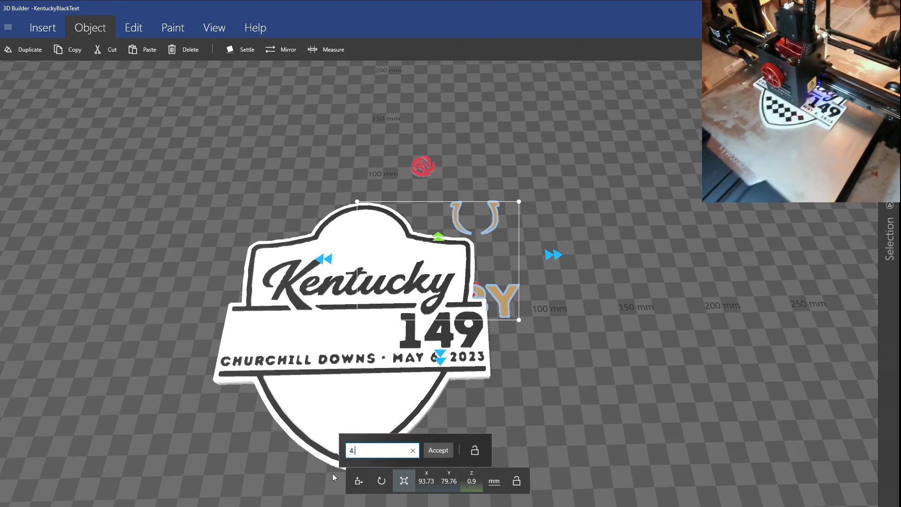
type(".8")
key("Return")
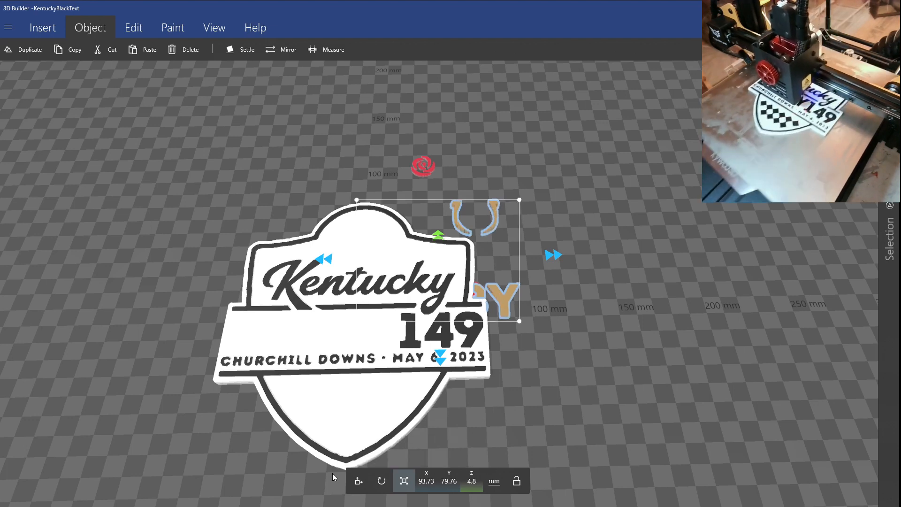
left_click(239, 49)
left_click(44, 30)
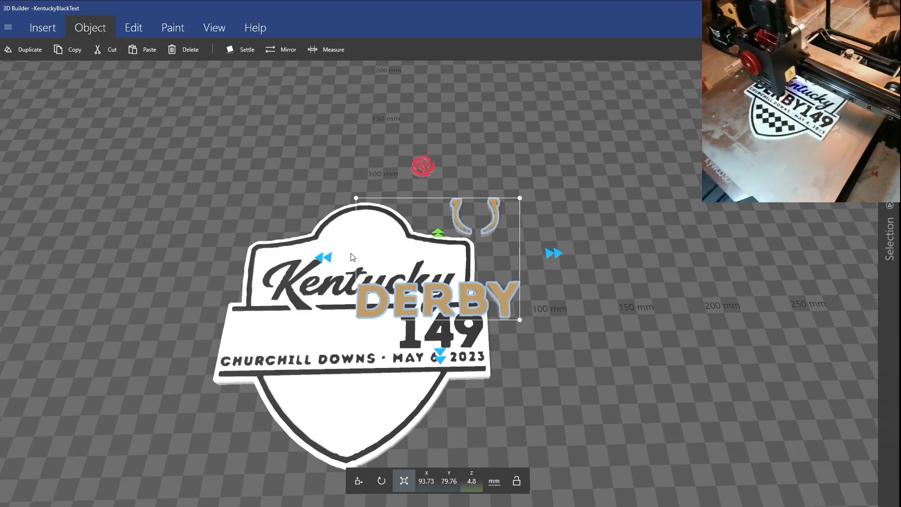
Place the gold DERBY and horseshoe object on the shield beside 149, at about X -23.7 and Y 21.8 mm
left_click(360, 479)
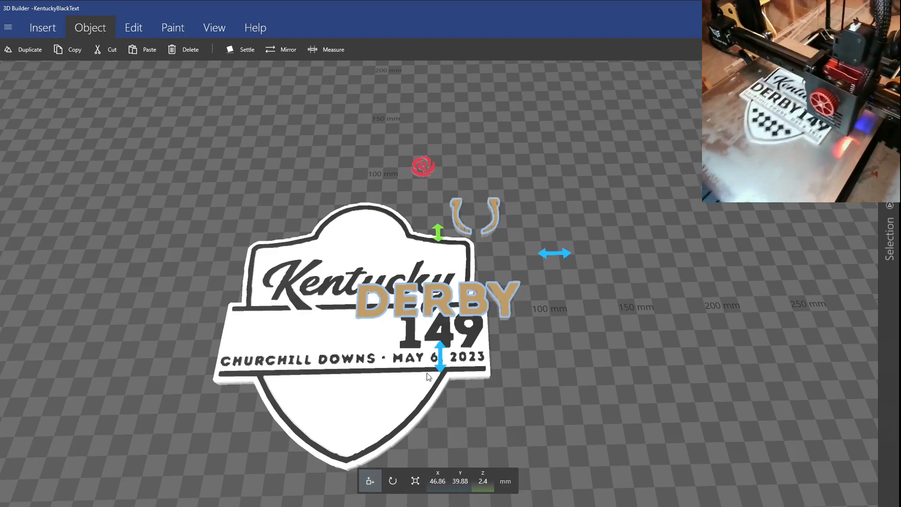
left_click_drag(446, 293, 323, 325)
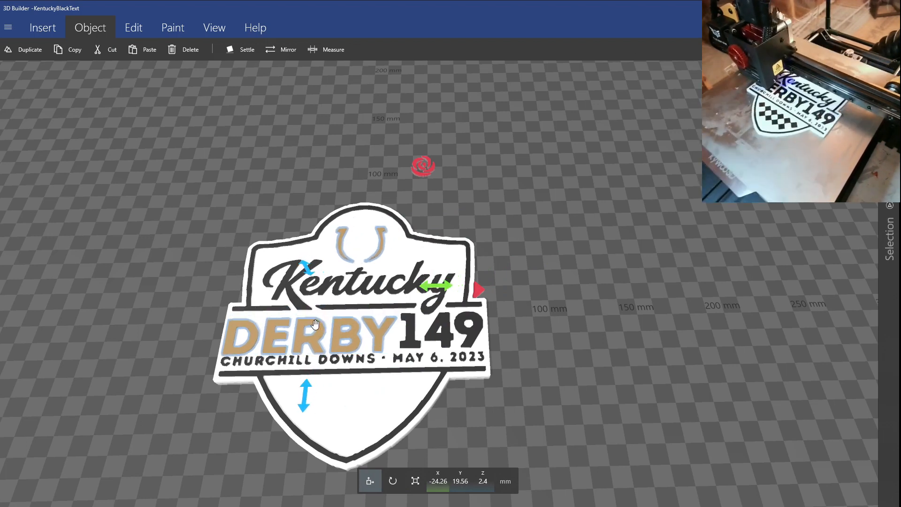
key("Up")
key("Up")
key("Up")
key("Up")
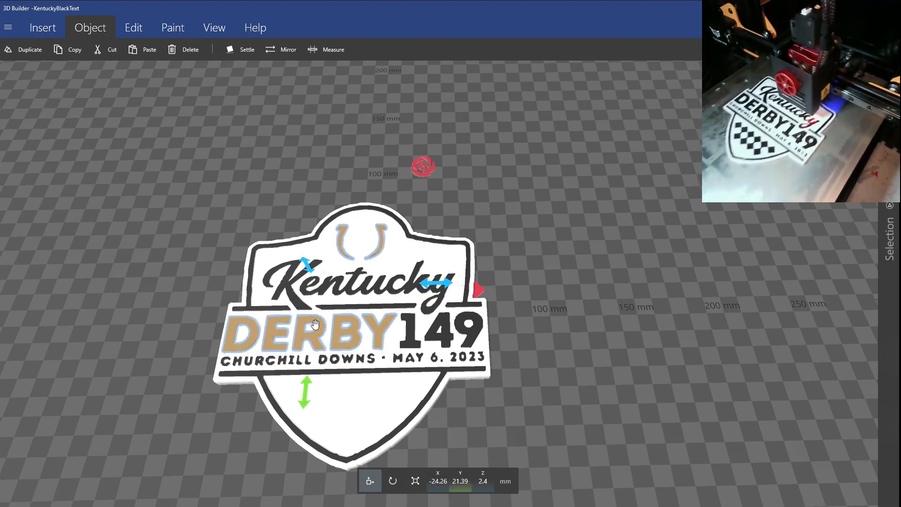
key("Up")
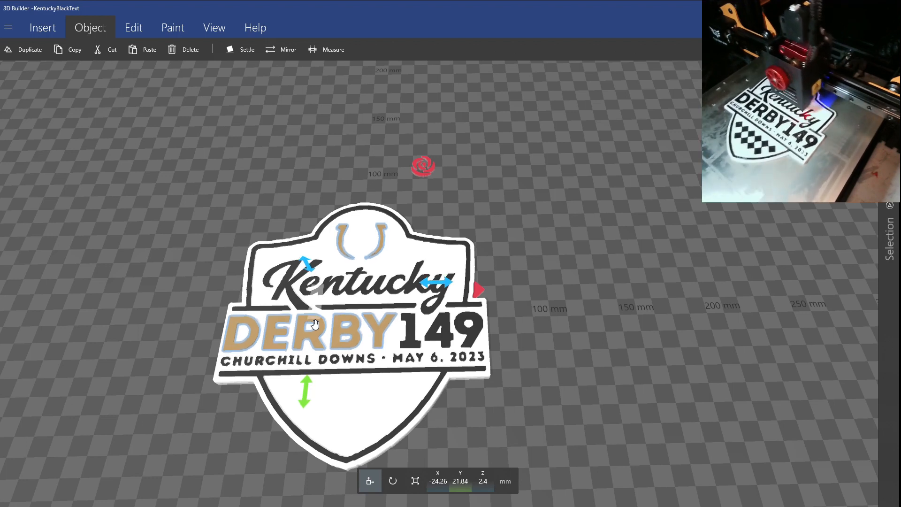
key("Right")
key("Right")
key("Right")
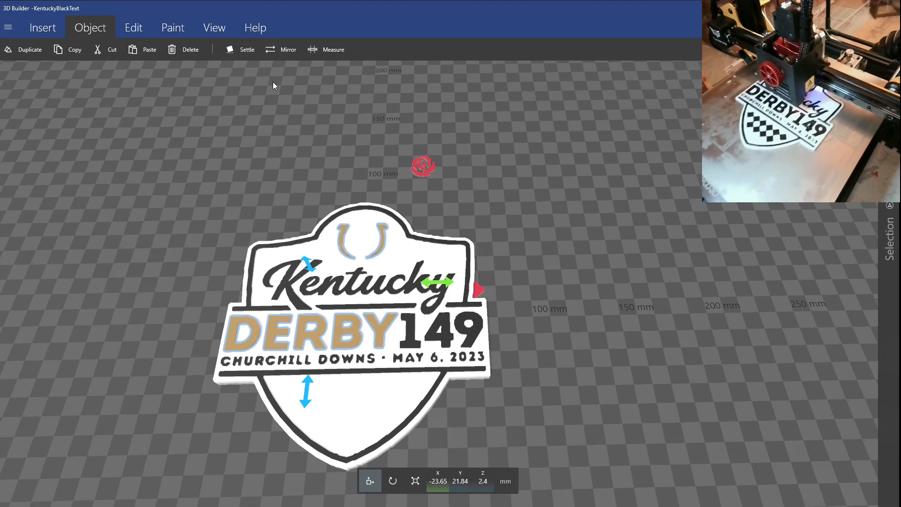
right_click_drag(273, 83, 260, 129)
left_click_drag(260, 128, 656, 237)
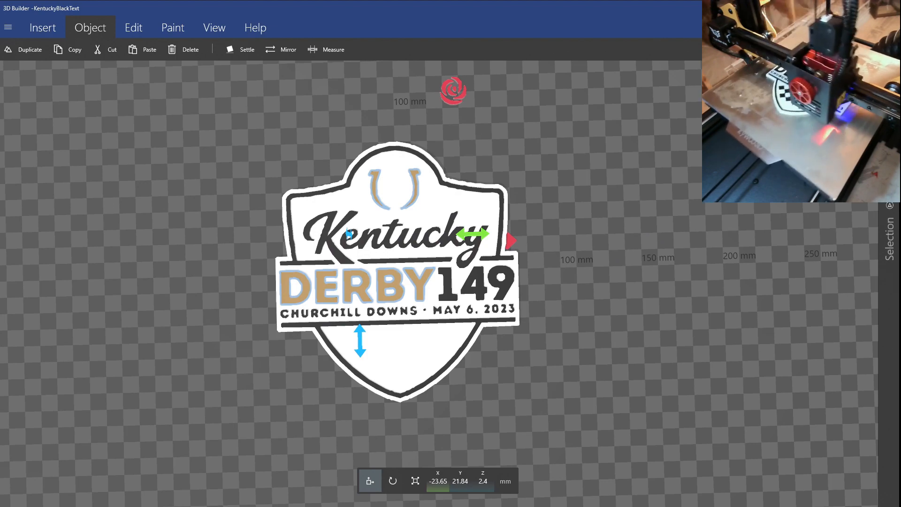
left_click(639, 295)
Set the Z height of the red rose and diamonds object to 5.7 mm and settle it on the build surface
left_click_drag(560, 381, 571, 359)
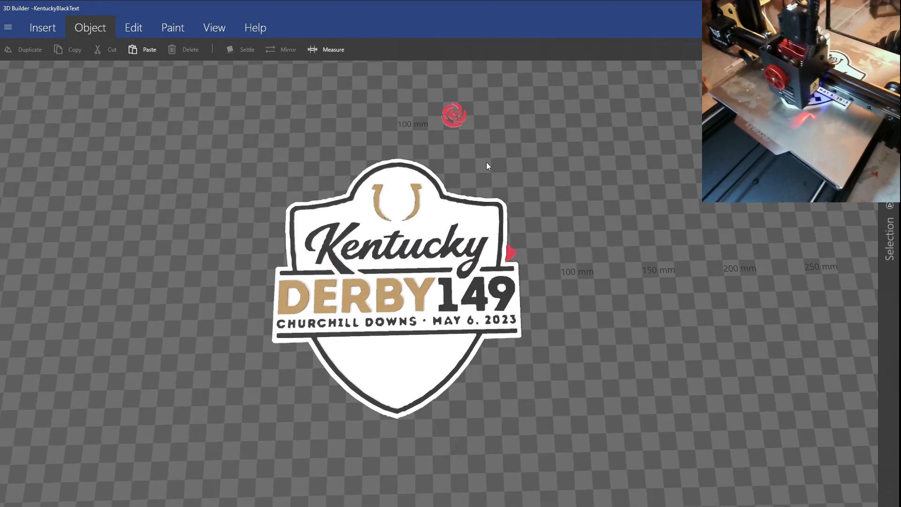
left_click(454, 116)
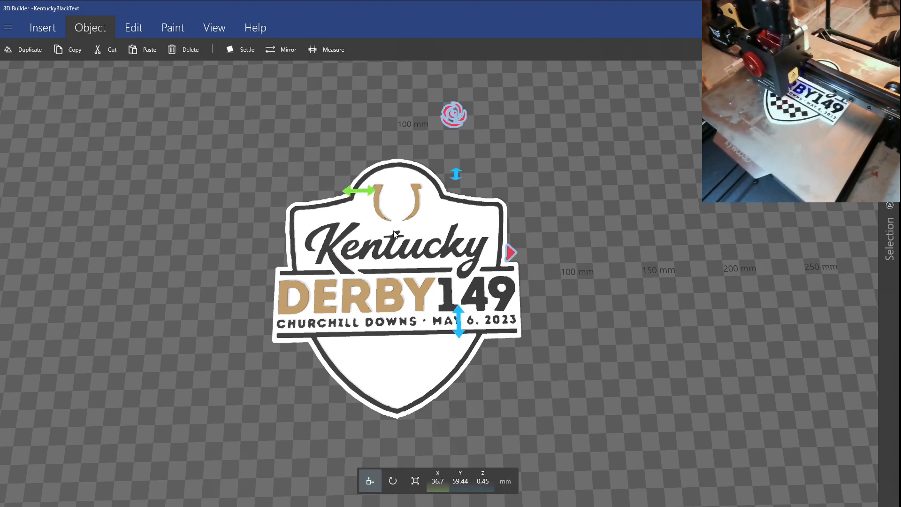
left_click(420, 490)
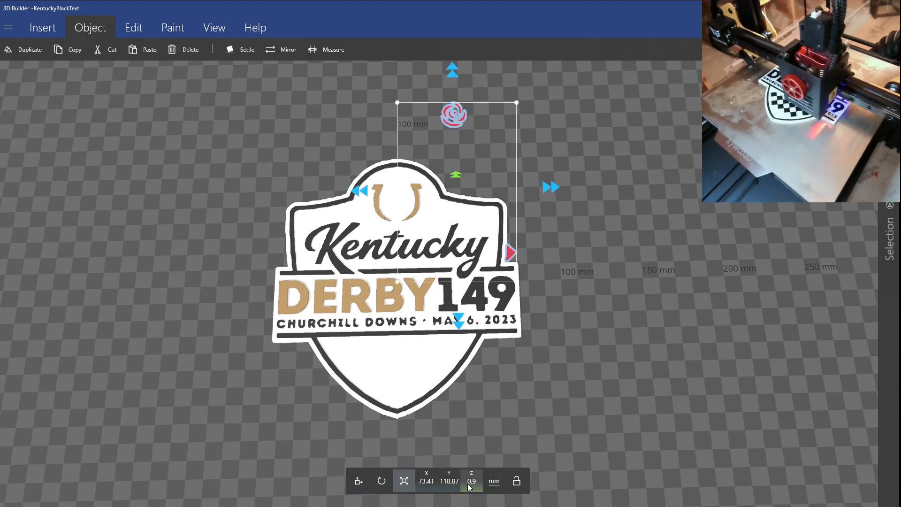
left_click(472, 482)
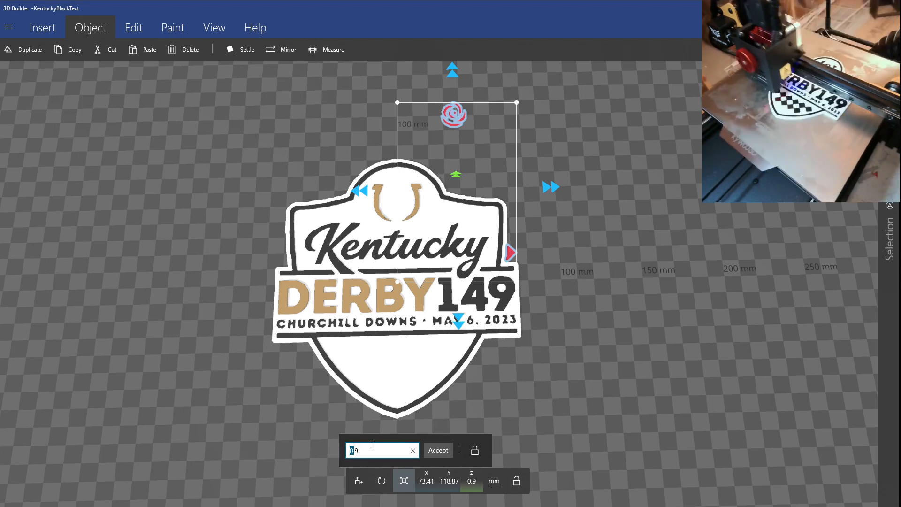
type("5.7")
key("Return")
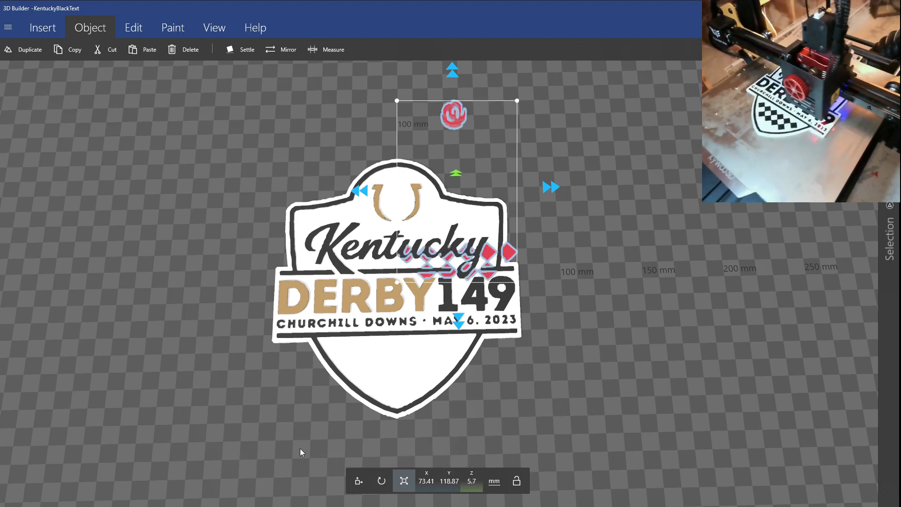
left_click(237, 49)
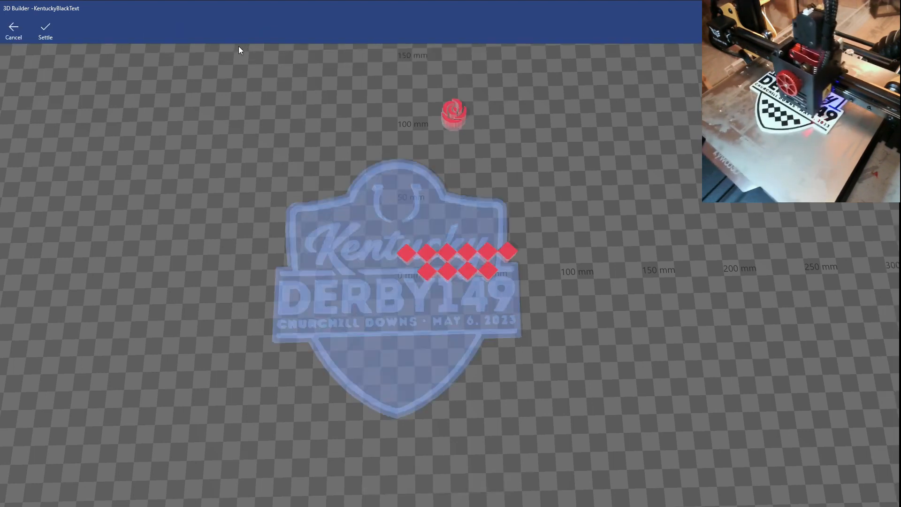
left_click(47, 39)
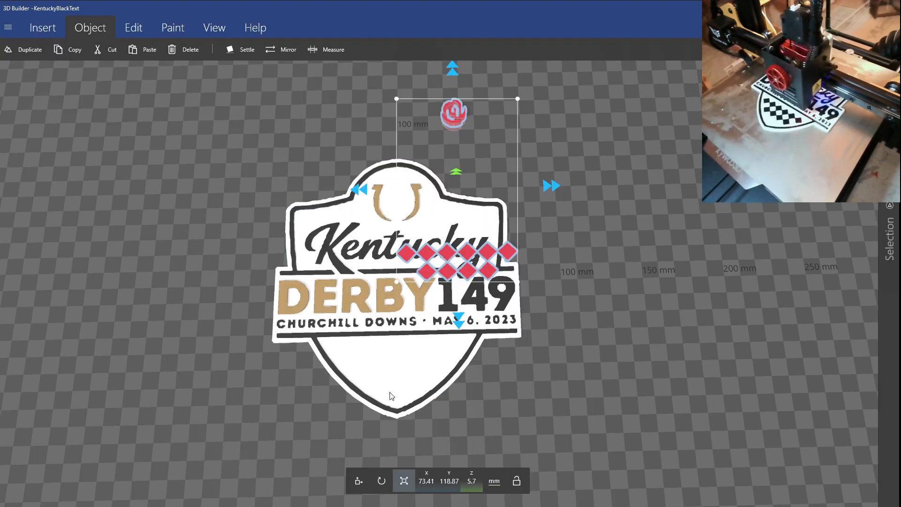
Move the red rose and diamonds object onto the shield, with the rose inside the horseshoe, at about X 0 and Y 2.3 mm
left_click(358, 479)
left_click(464, 265)
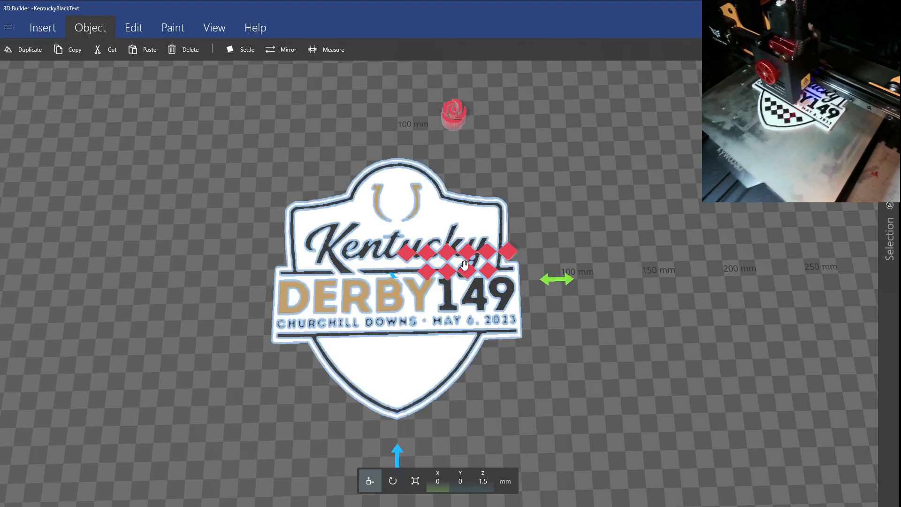
left_click_drag(471, 273, 411, 378)
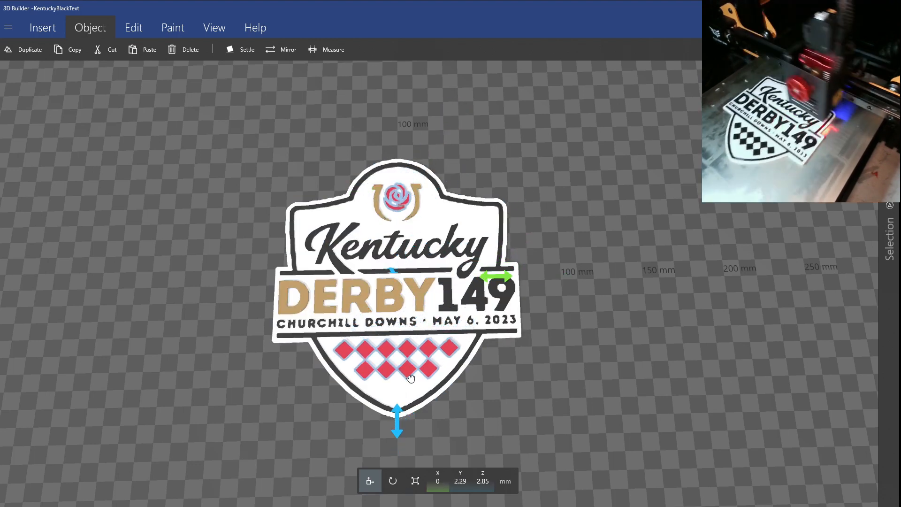
Nudge the red rose and diamonds object along the Y axis to about -0.46 mm, centring the rose within the horseshoe
key("Tab")
key("Down")
key("Down")
key("Down")
key("Down")
key("Down")
key("Down")
key("Down")
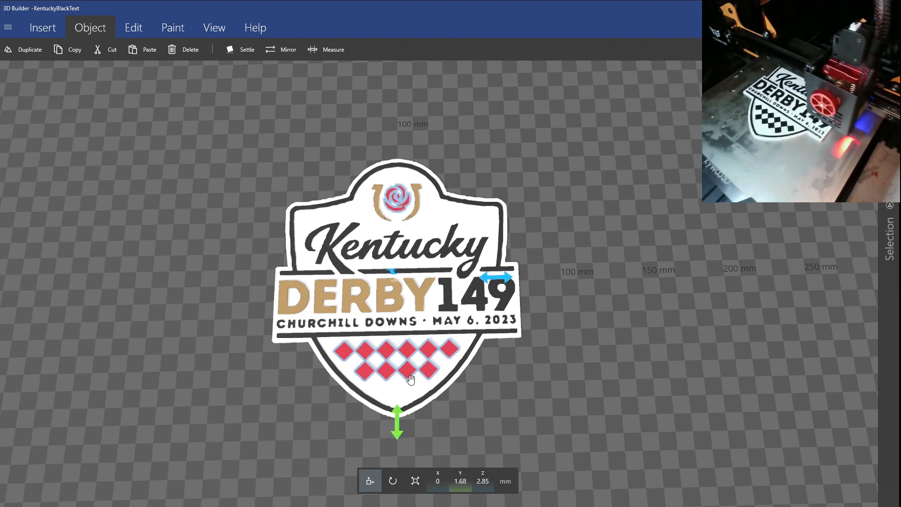
key("Down")
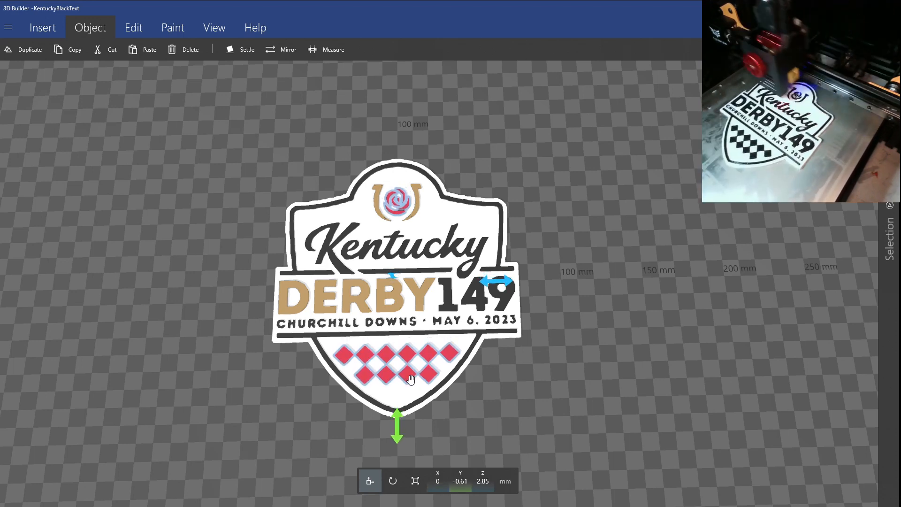
key("Up")
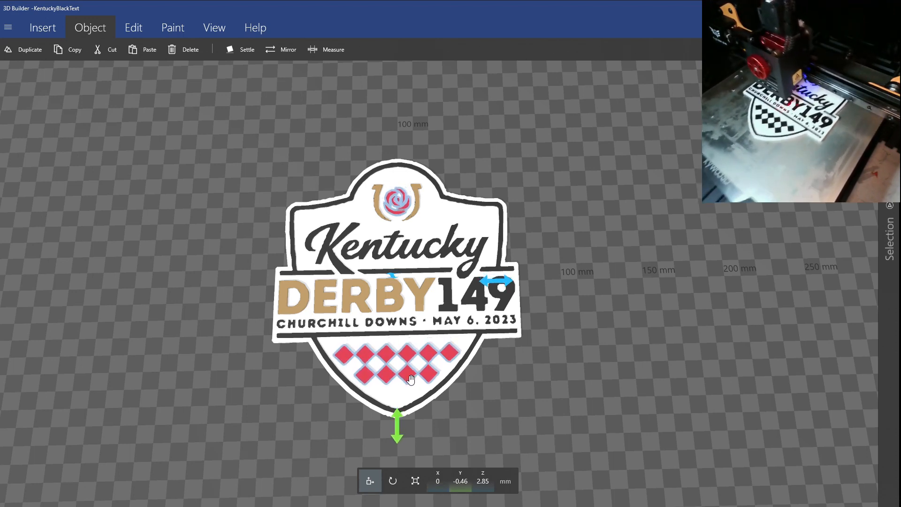
Examine the assembled logo from above, from the side and at low angles to check the alignment and stepped heights of its coloured parts
left_click_drag(557, 426, 544, 395)
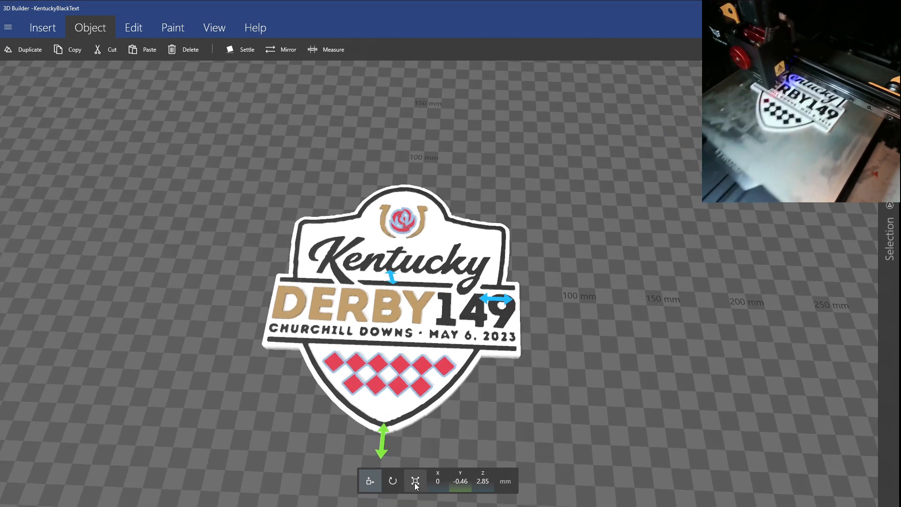
left_click(441, 480)
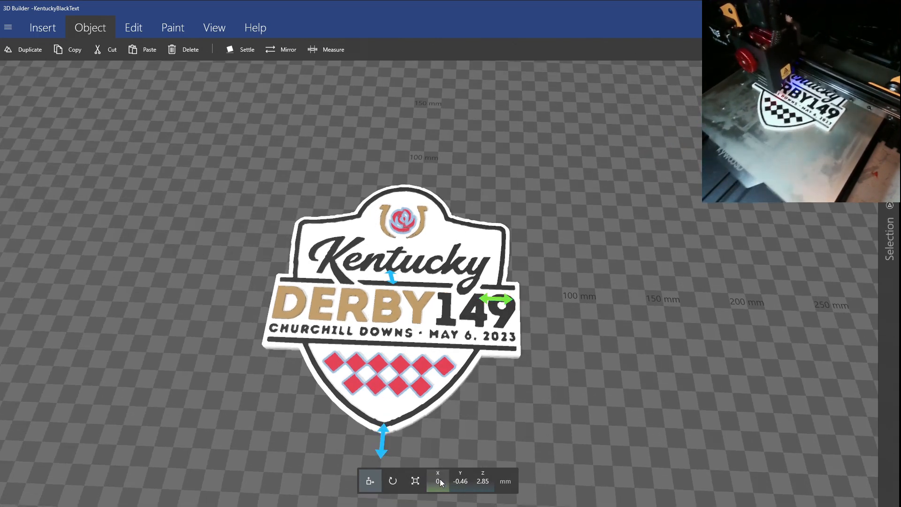
left_click_drag(593, 434, 515, 418)
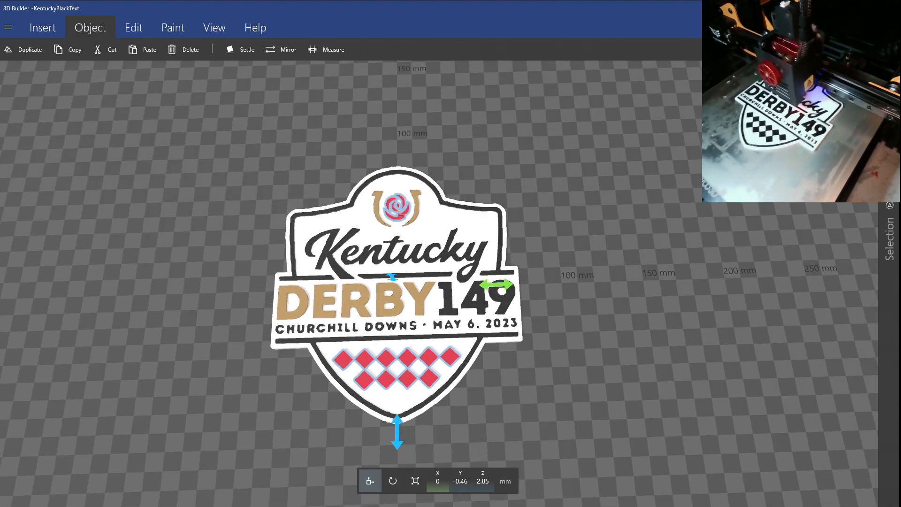
left_click(889, 190)
left_click_drag(232, 412, 611, 417)
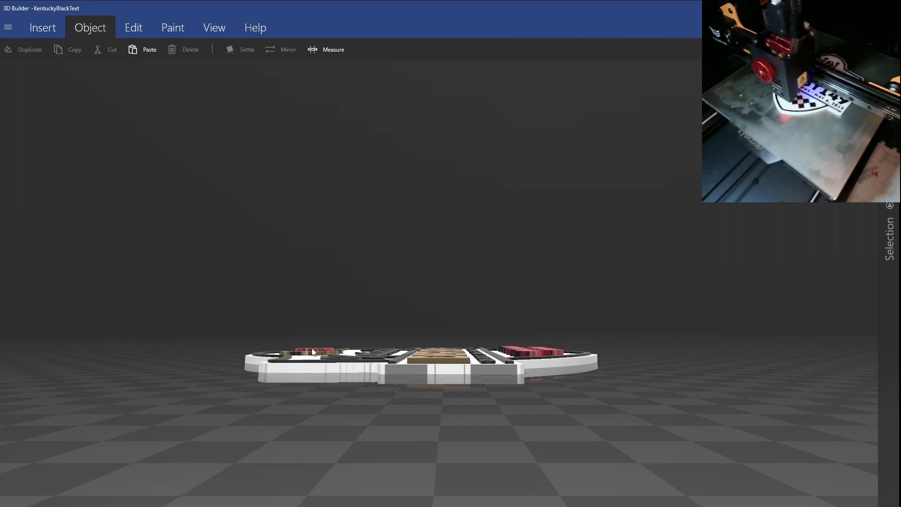
left_click_drag(476, 422, 483, 497)
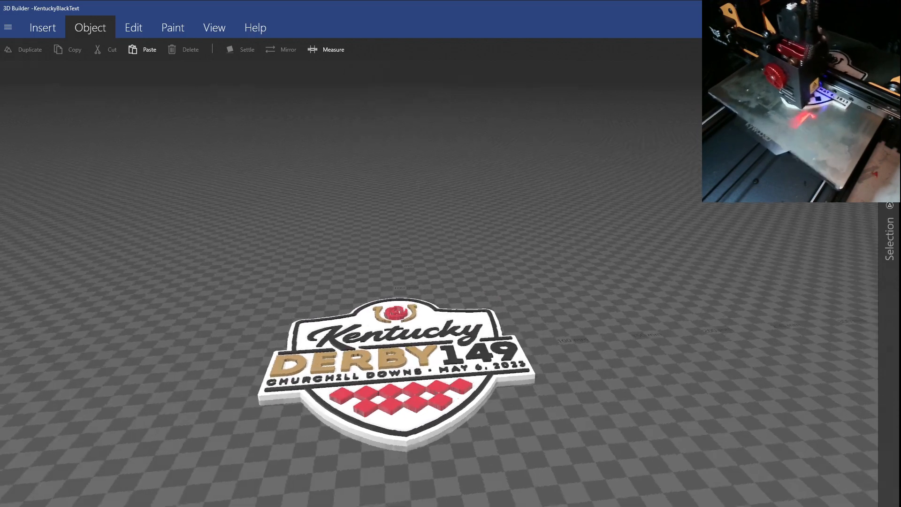
left_click_drag(503, 227, 675, 206)
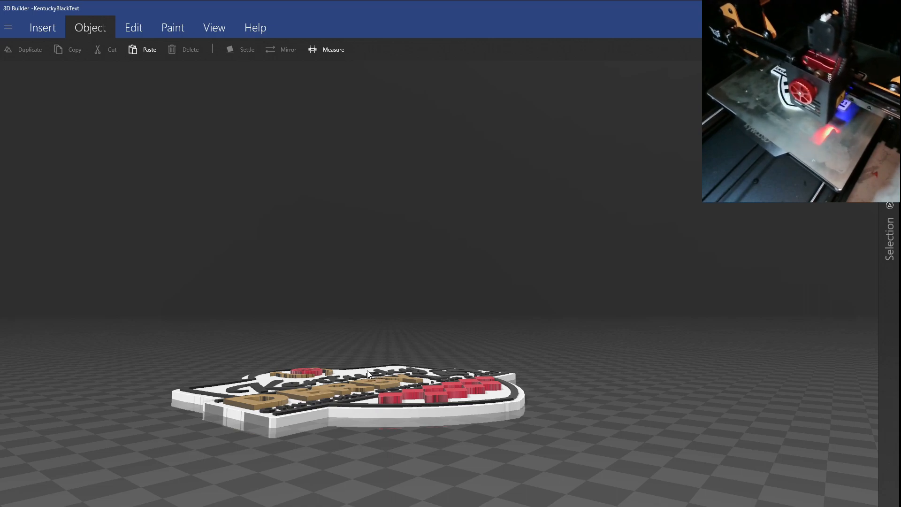
left_click_drag(611, 281, 450, 464)
Save the assembled logo in the Kentucky folder as KentuckyFull.3mf in 3MF format
left_click(8, 27)
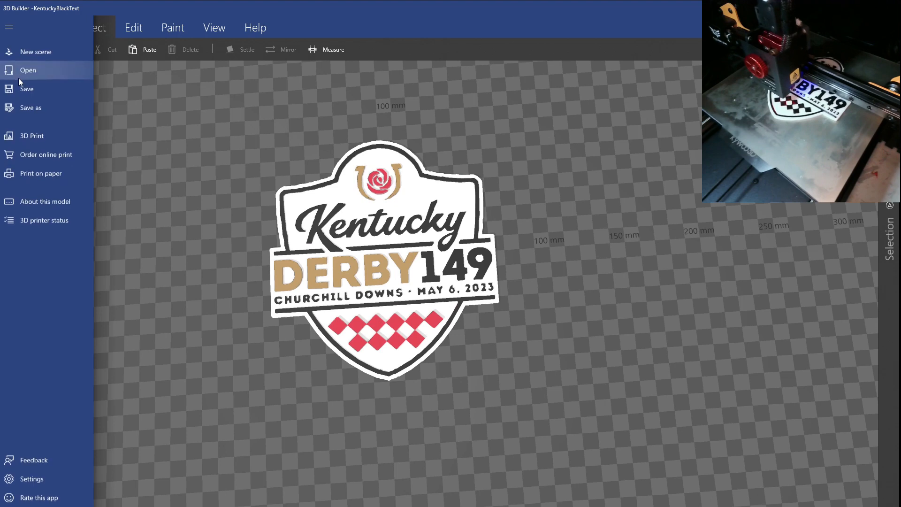
left_click(26, 109)
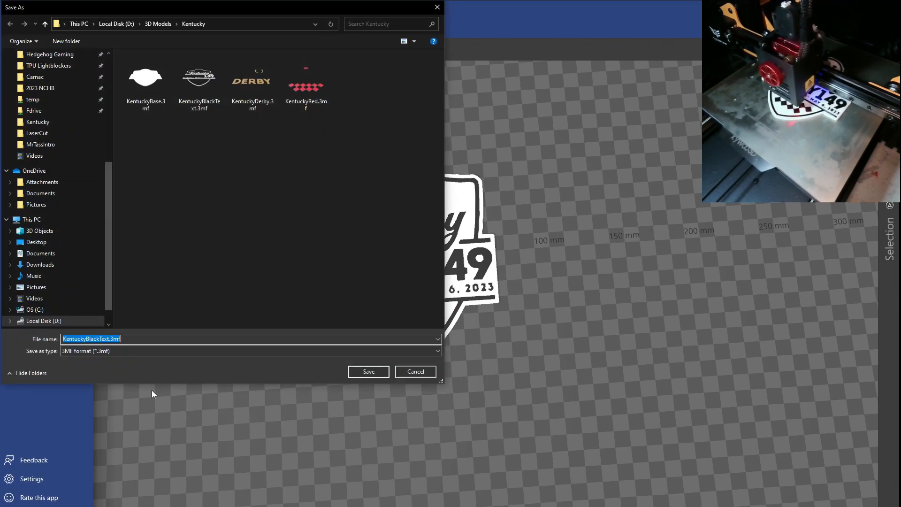
left_click(101, 350)
left_click(100, 358)
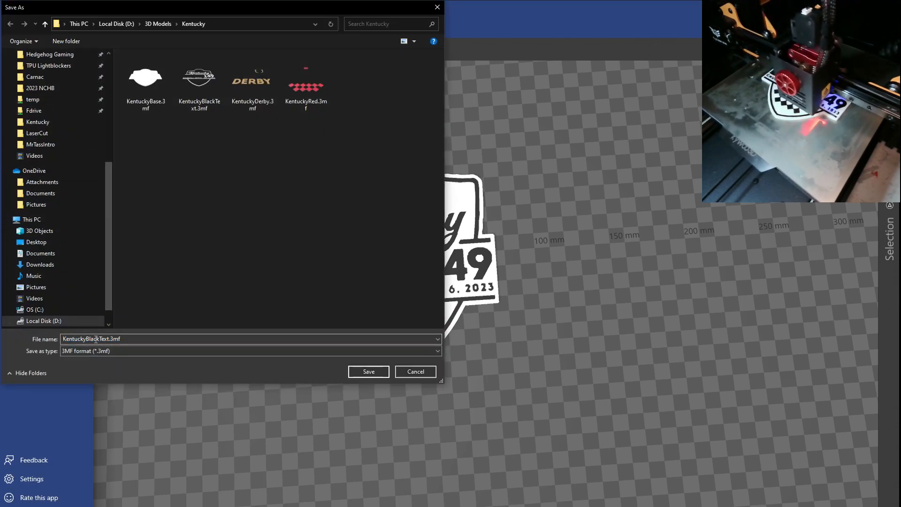
left_click(88, 338)
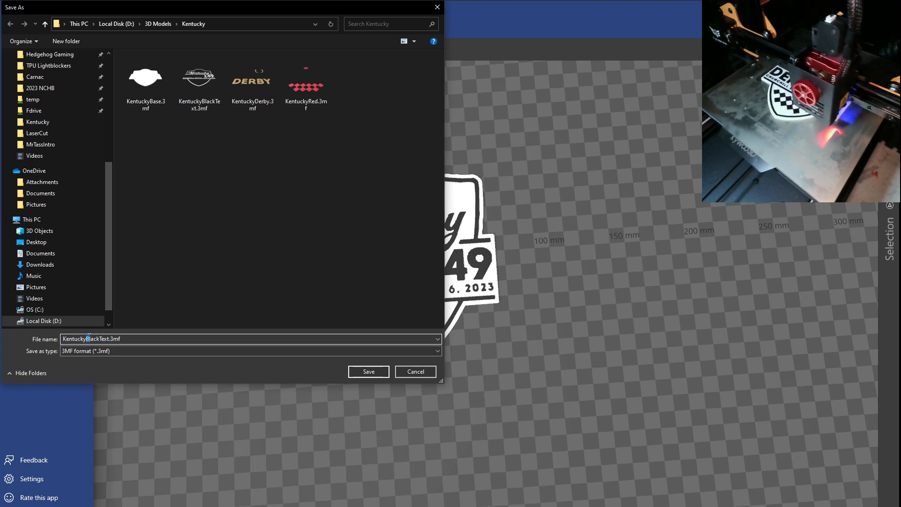
type("Full")
key("Return")
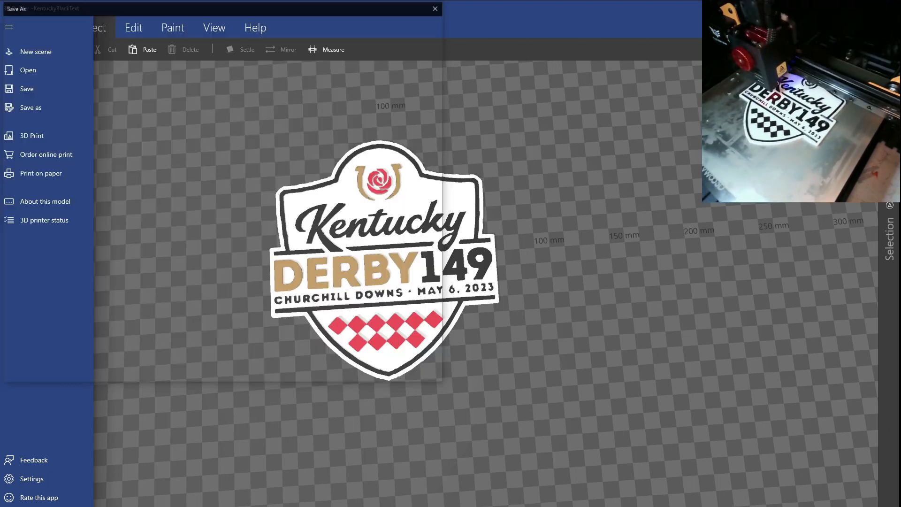
Save a copy of the assembled logo in STL format as KentuckyFull.stl in the Kentucky folder
left_click(32, 106)
left_click(91, 352)
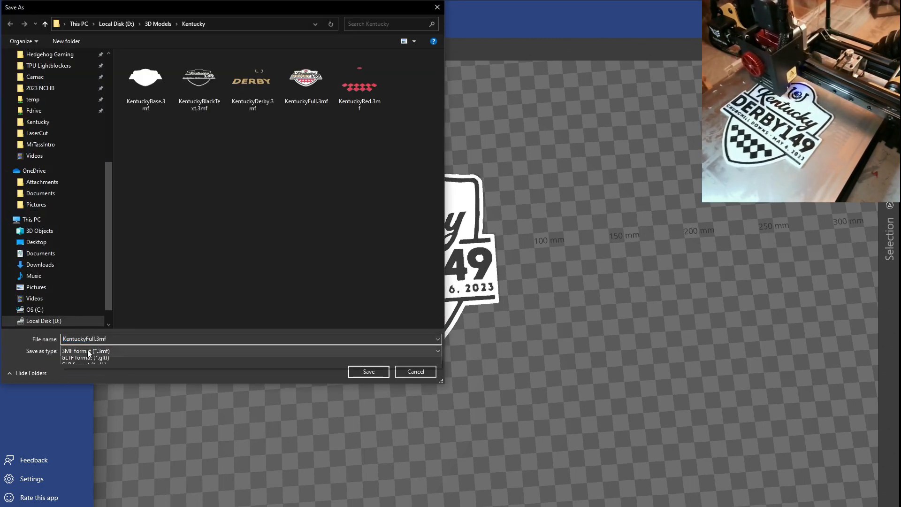
left_click(103, 367)
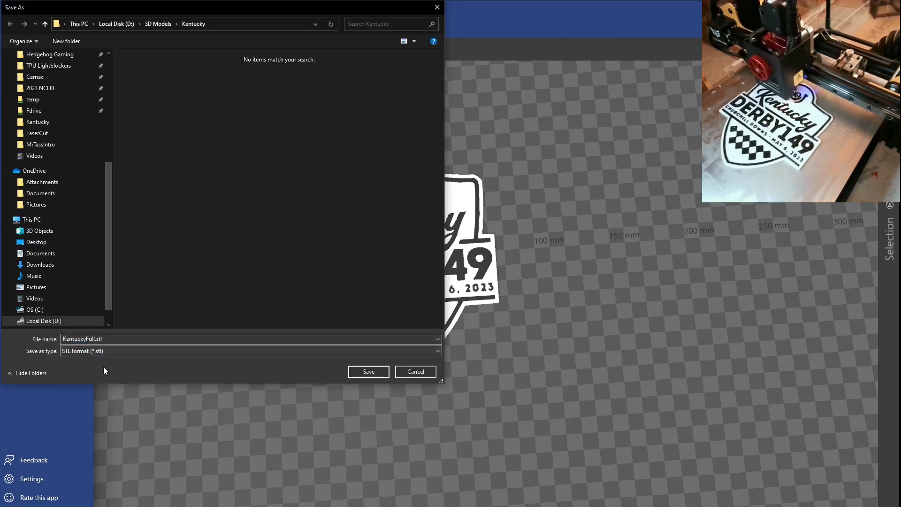
left_click(362, 373)
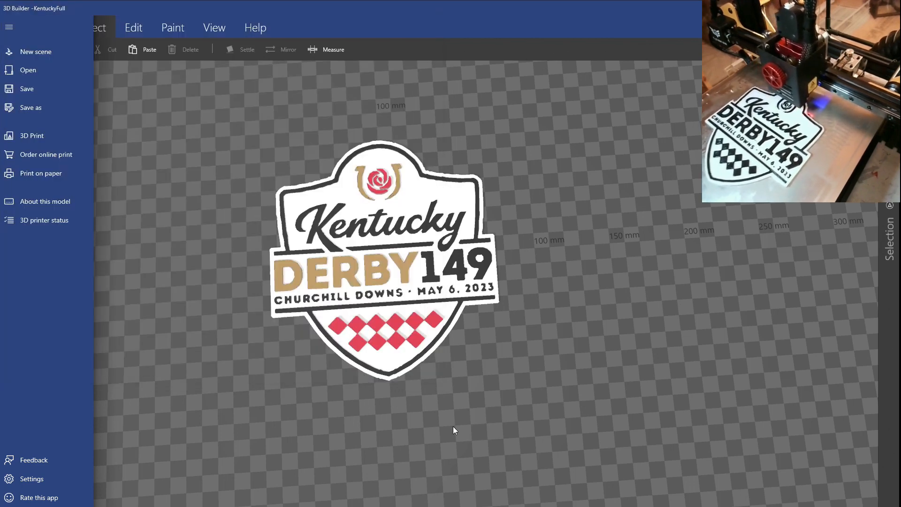
left_click(362, 393)
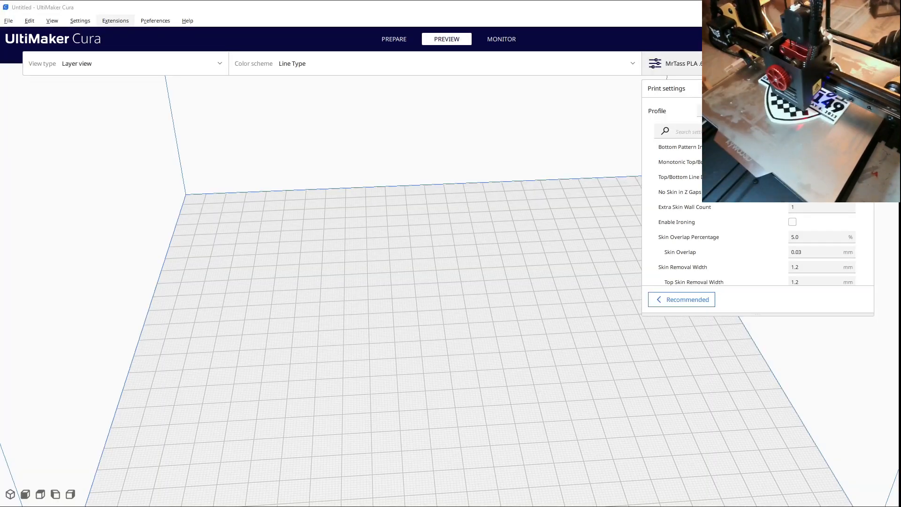
Switch to UltiMaker Cura and load KentuckyFull.stl from the Kentucky folder onto the build plate
right_click_drag(407, 390, 223, 181)
scroll(387, 370, "down", 4)
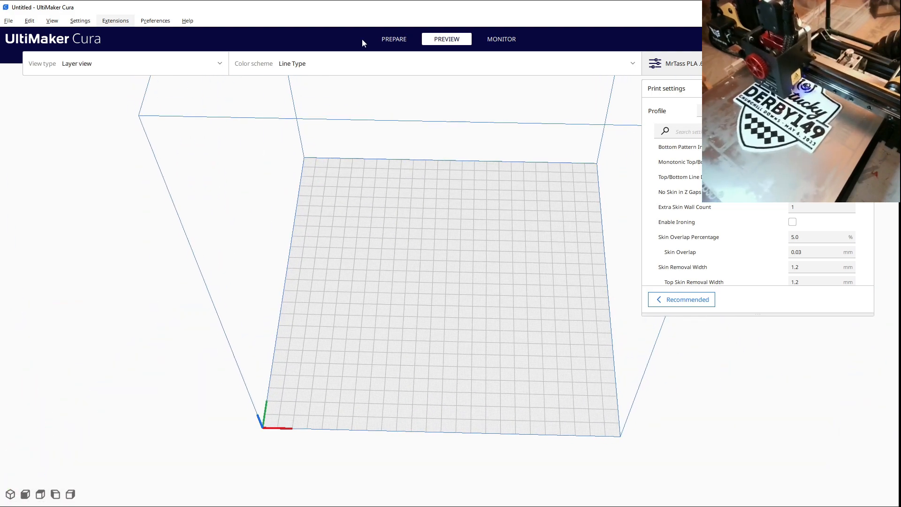
left_click(29, 70)
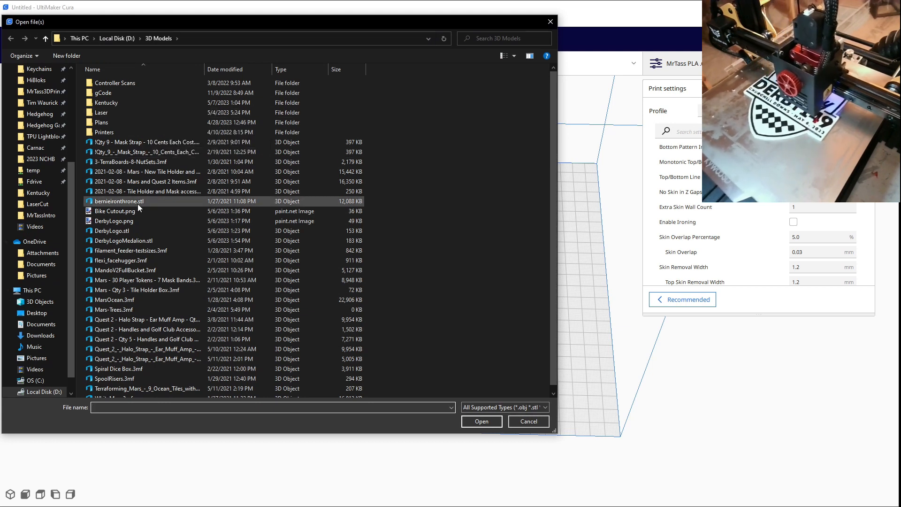
double_click(116, 104)
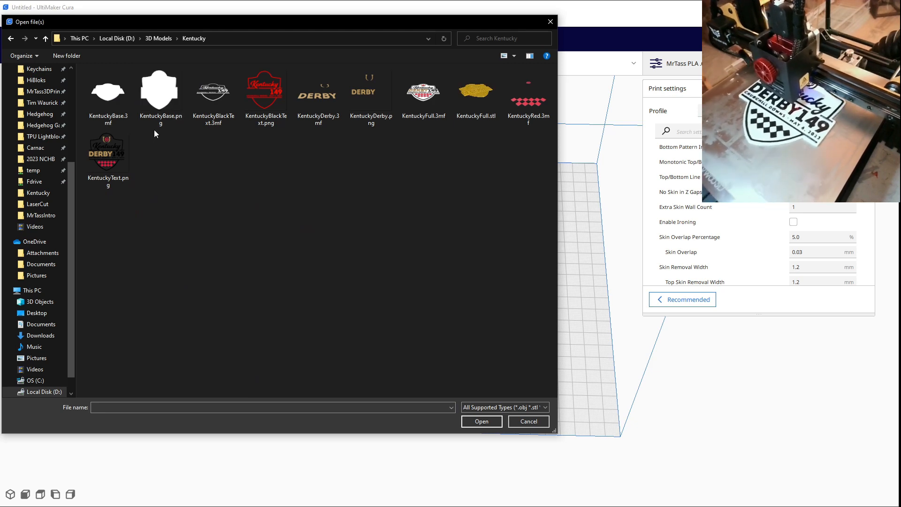
left_click(427, 94)
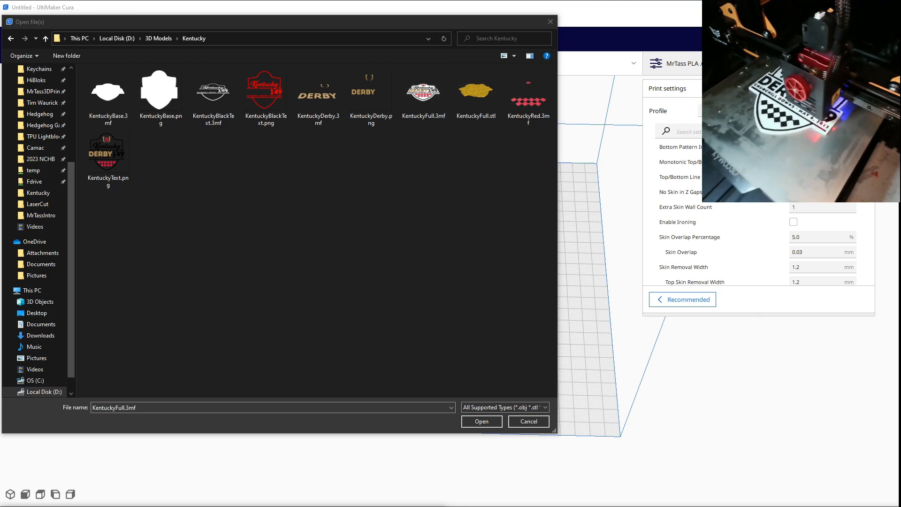
double_click(482, 104)
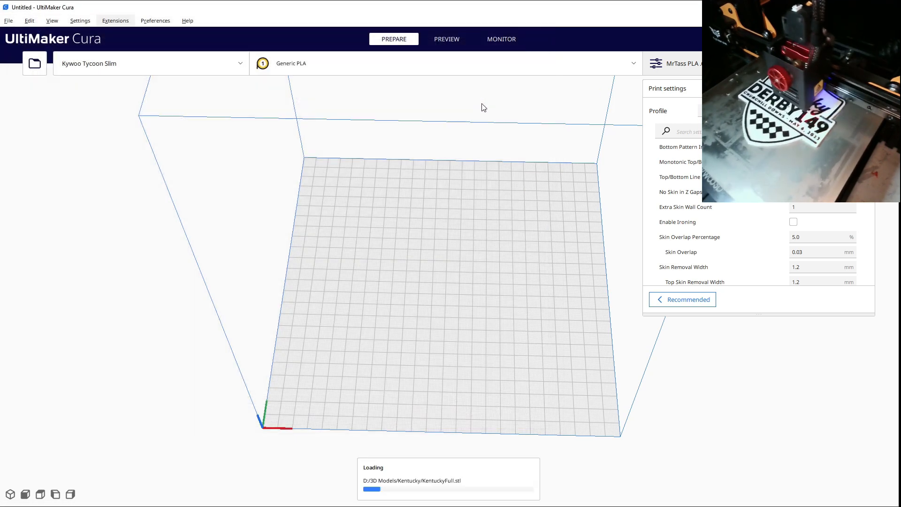
Examine the loaded logo on the build plate and review the line width, wall and top/bottom layer print settings
right_click_drag(508, 431, 598, 425)
scroll(510, 466, "up", 3)
scroll(750, 254, "up", 10)
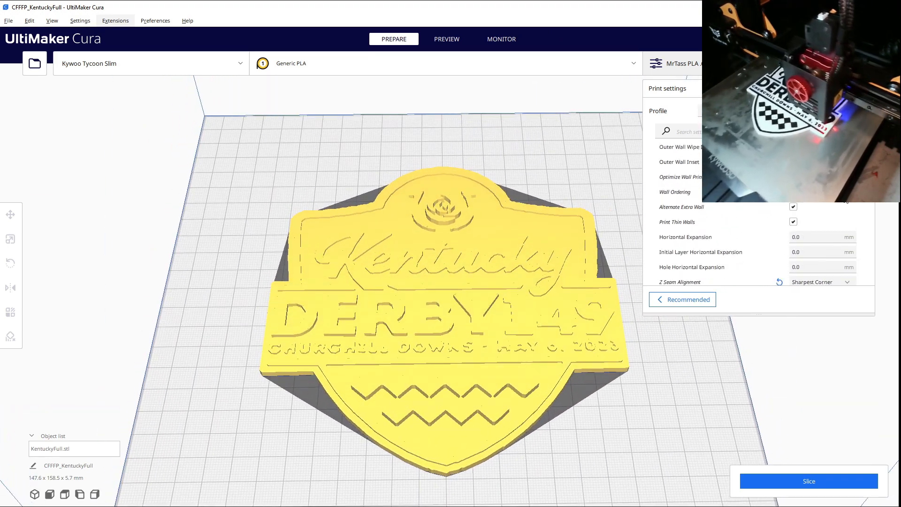
scroll(750, 211, "up", 4)
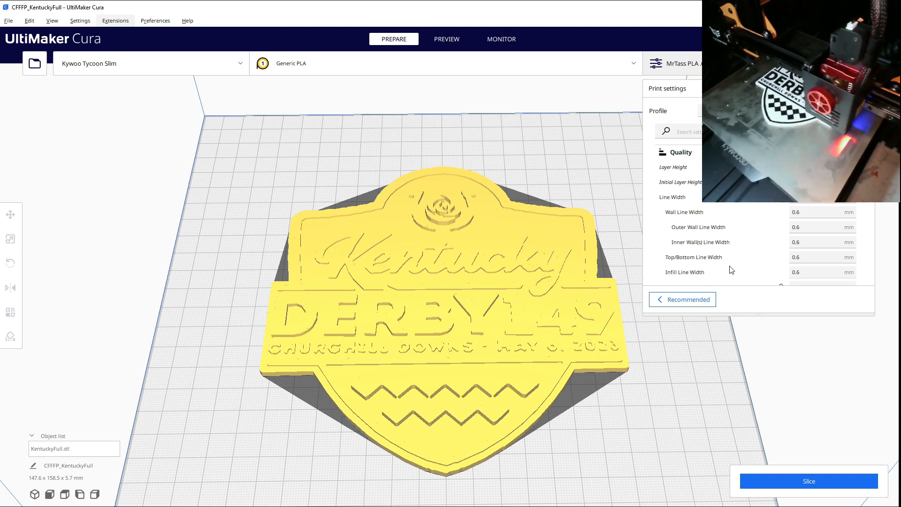
scroll(812, 224, "down", 5)
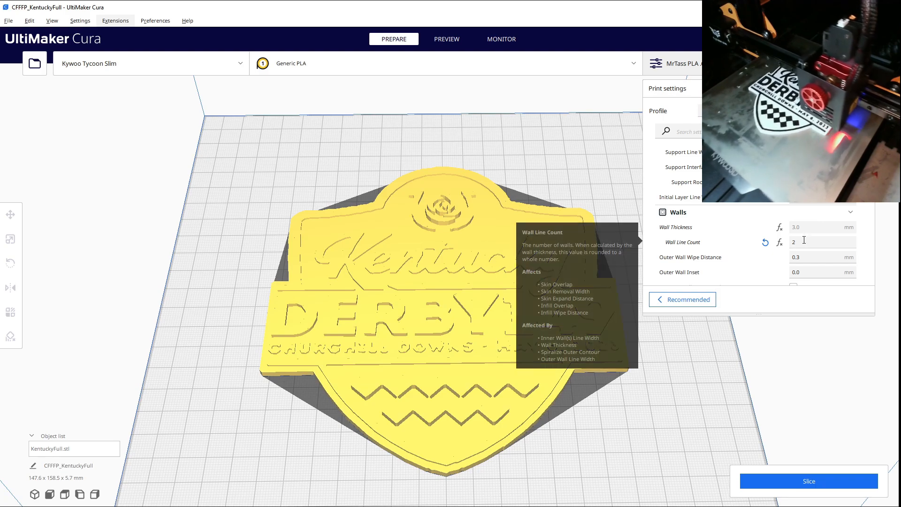
mouse_move(585, 477)
right_mouse_down()
mouse_move(546, 432)
mouse_move(573, 432)
mouse_move(583, 470)
right_mouse_up()
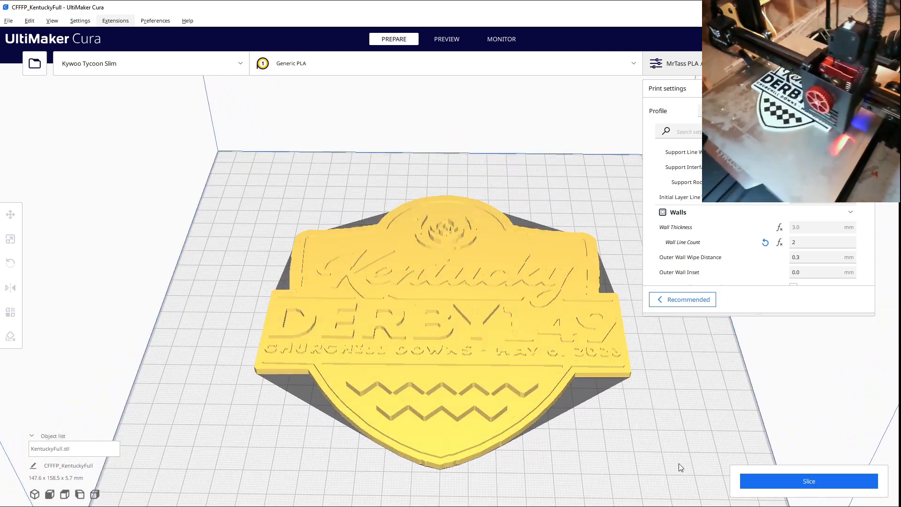
scroll(745, 209, "down", 4)
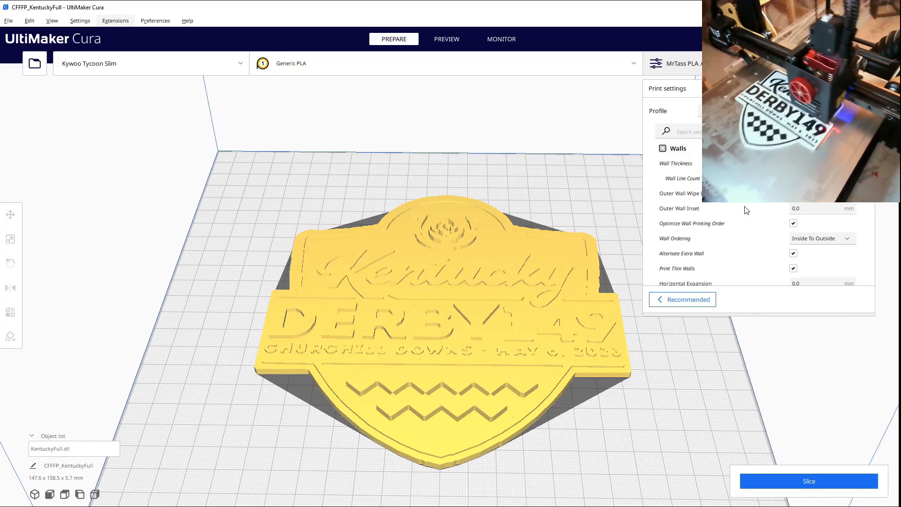
mouse_move(783, 244)
scroll(775, 244, "down", 4)
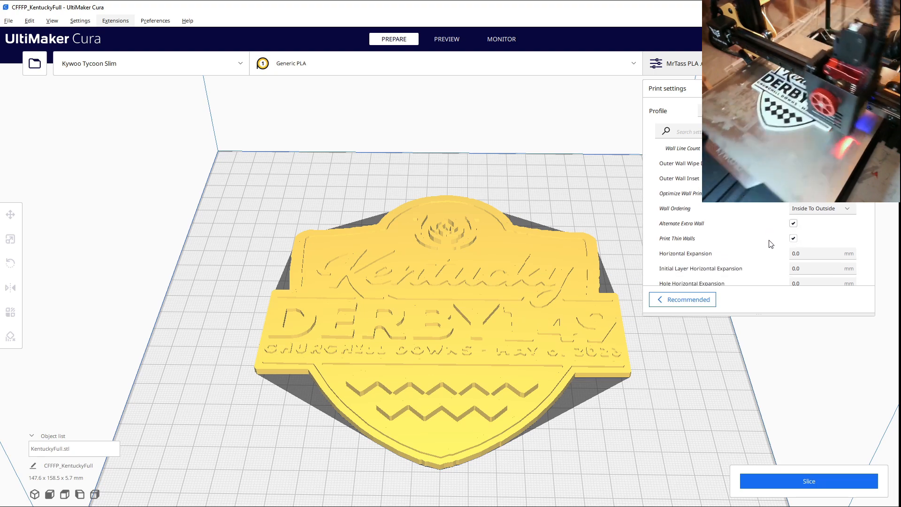
scroll(801, 211, "down", 4)
scroll(816, 207, "down", 4)
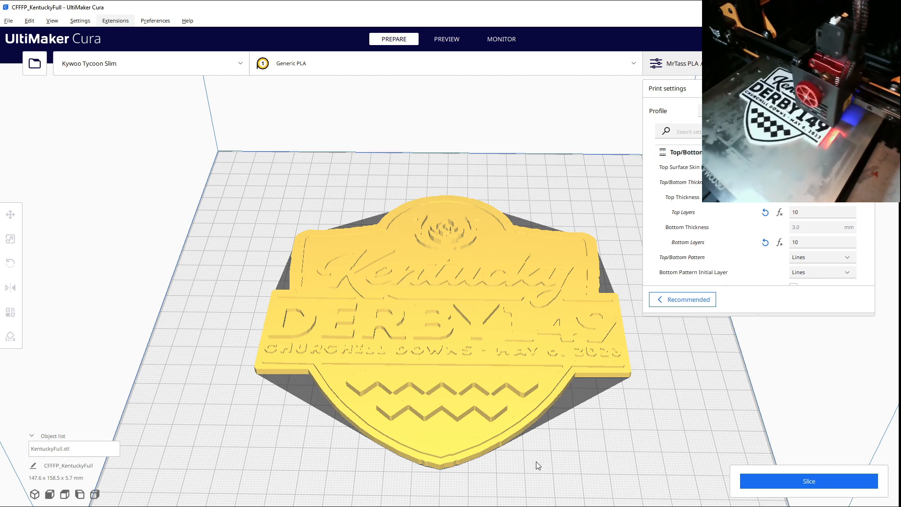
Enable ironing with the Zig Zag pattern and turn on monotonic ironing order
scroll(788, 211, "down", 6)
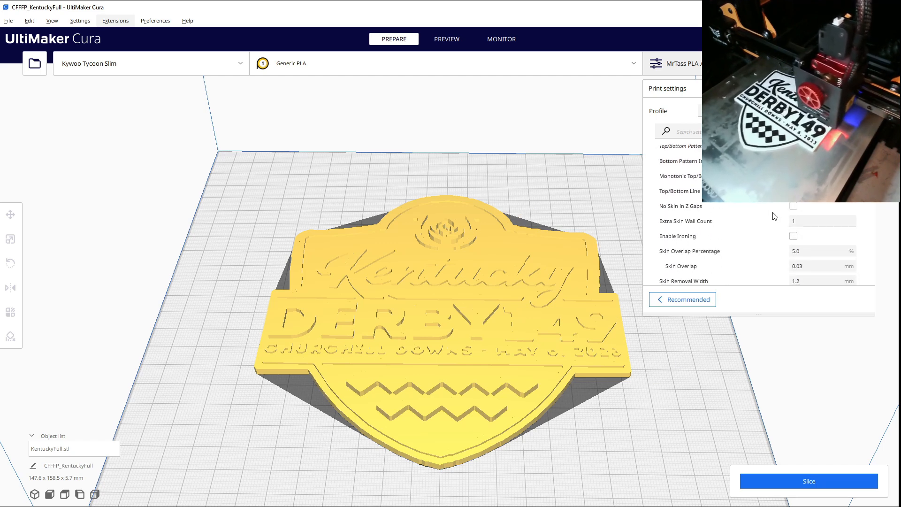
scroll(772, 218, "down", 3)
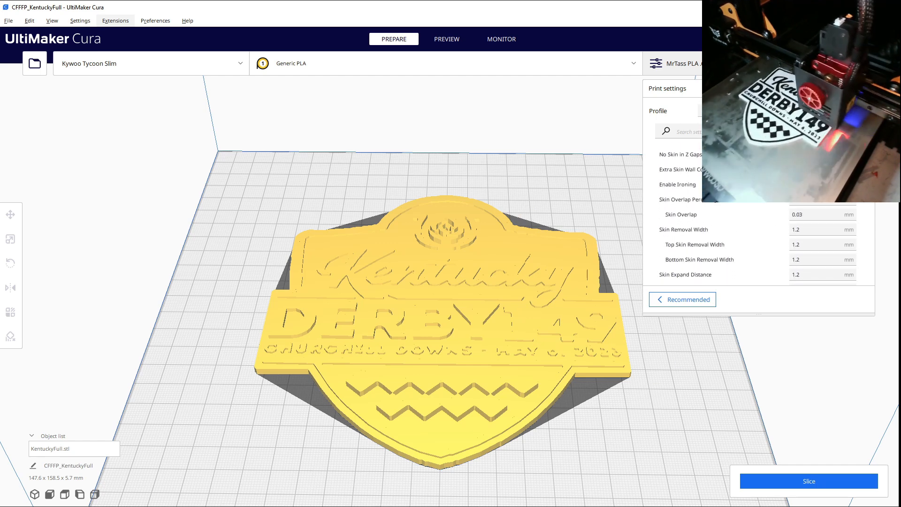
left_click(793, 185)
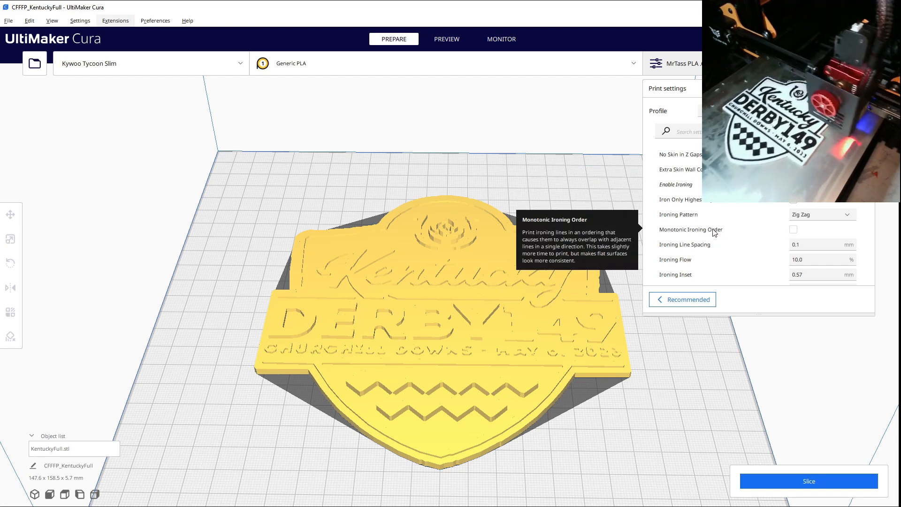
left_click(799, 216)
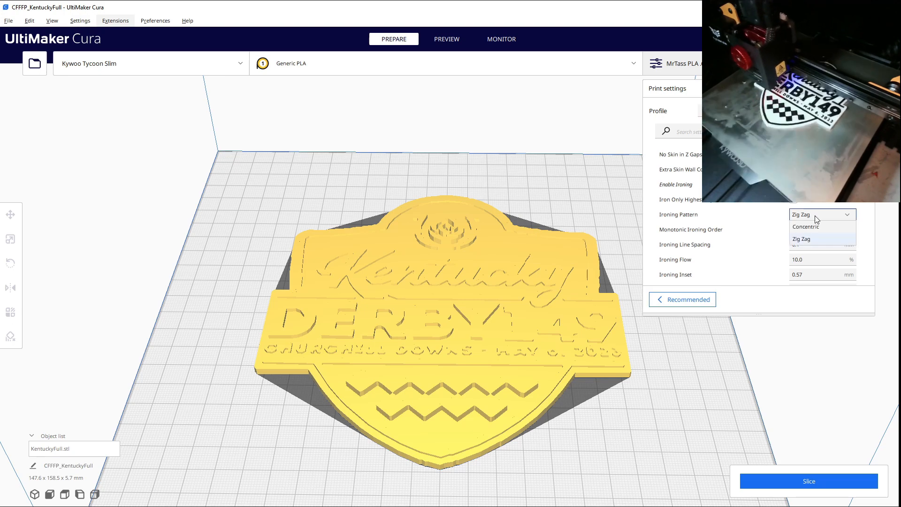
left_click(815, 215)
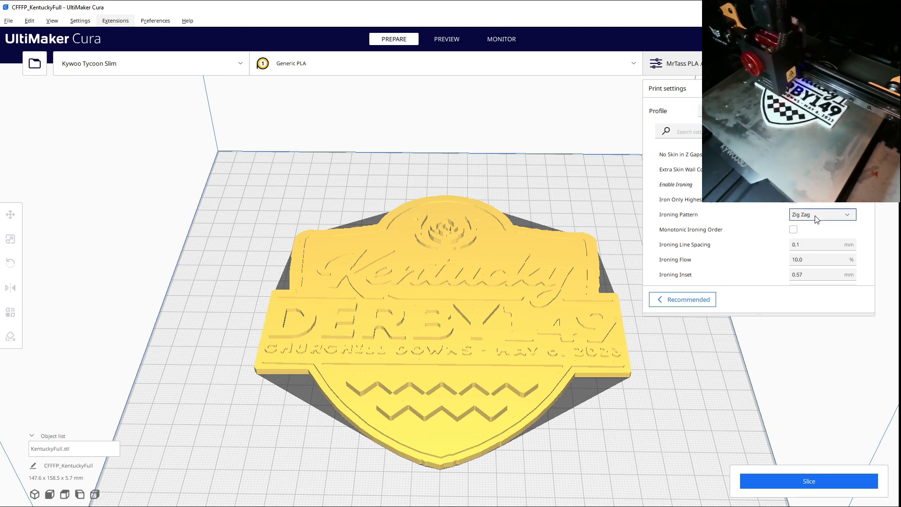
scroll(763, 255, "down", 3)
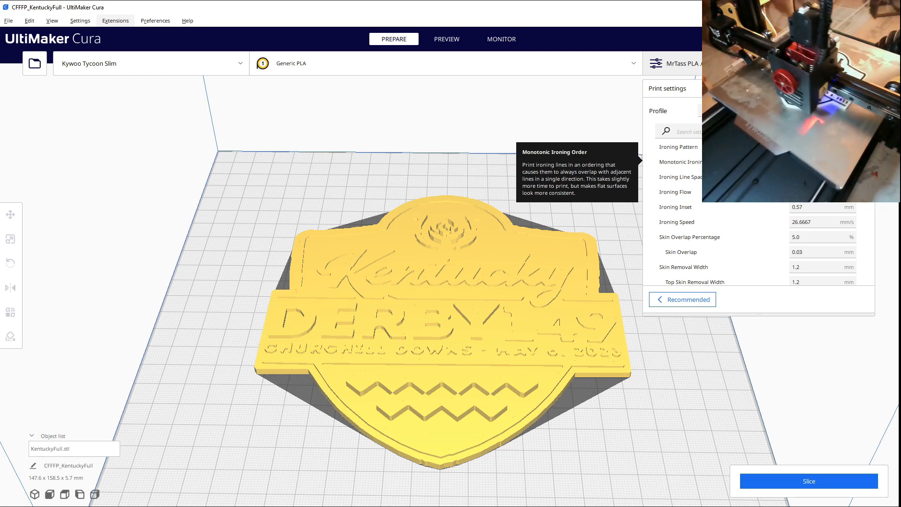
left_click(794, 161)
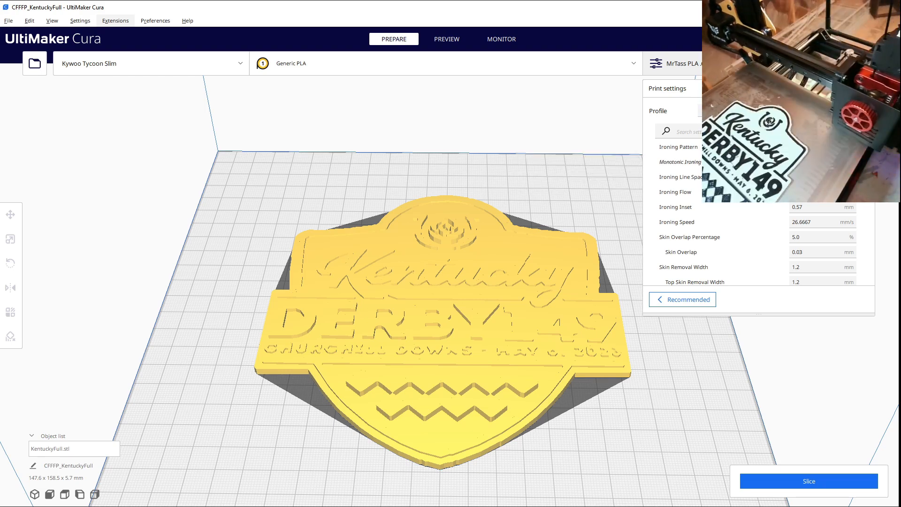
Review the remaining print settings, from infill, material and speed through support, build plate adhesion, mesh fixes and experimental options
scroll(761, 233, "down", 5)
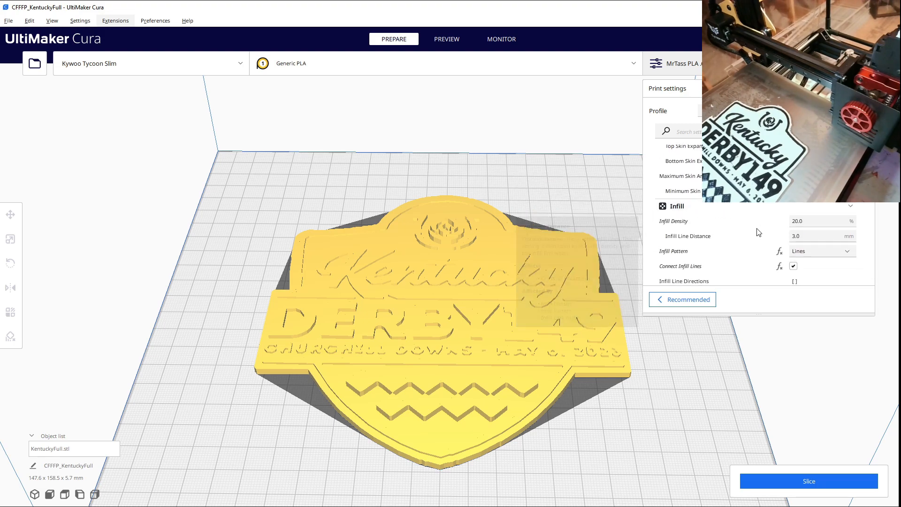
scroll(755, 230, "down", 8)
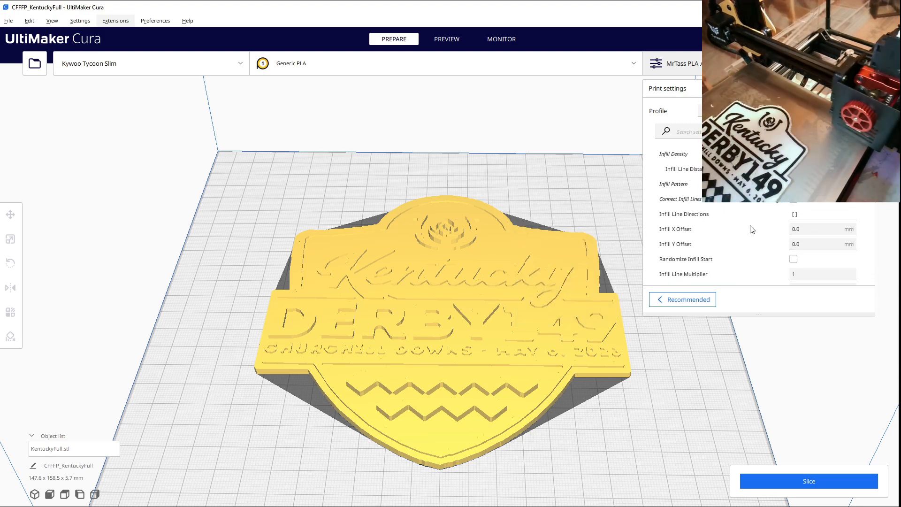
scroll(752, 229, "down", 10)
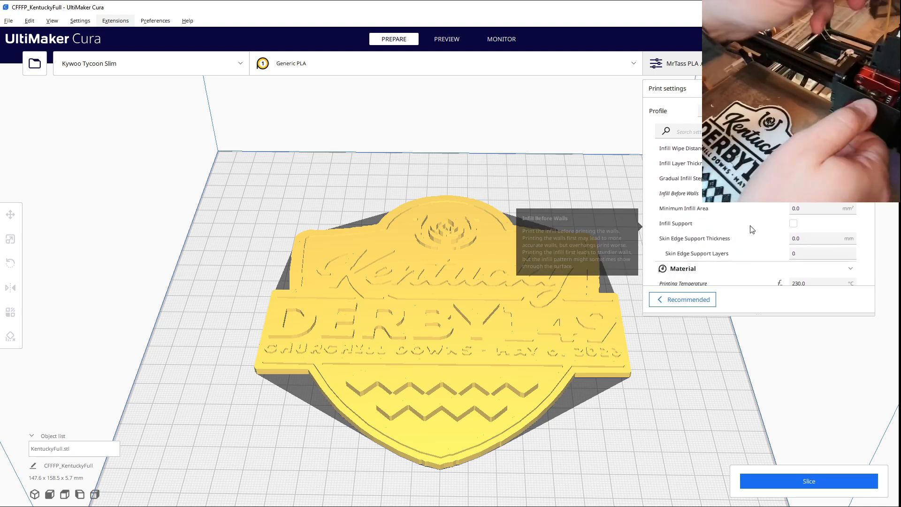
scroll(752, 229, "down", 3)
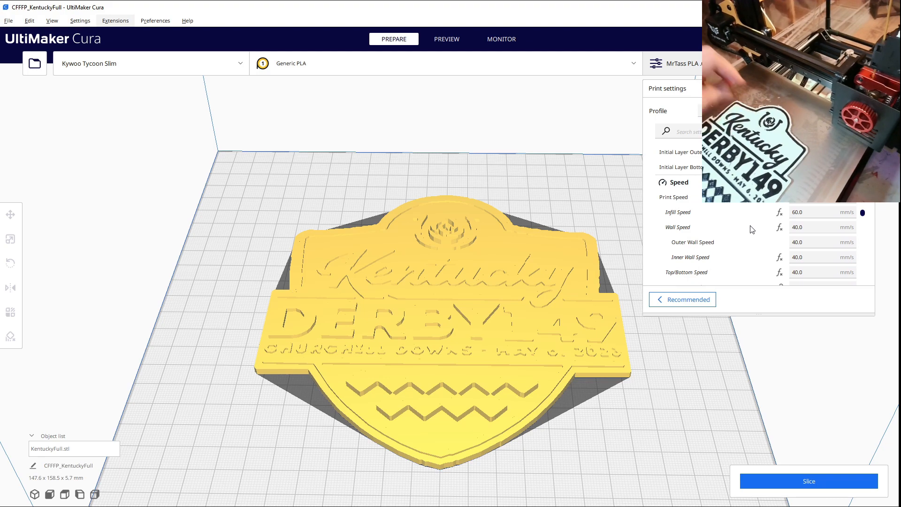
scroll(752, 229, "down", 8)
scroll(752, 229, "down", 8)
scroll(752, 229, "down", 5)
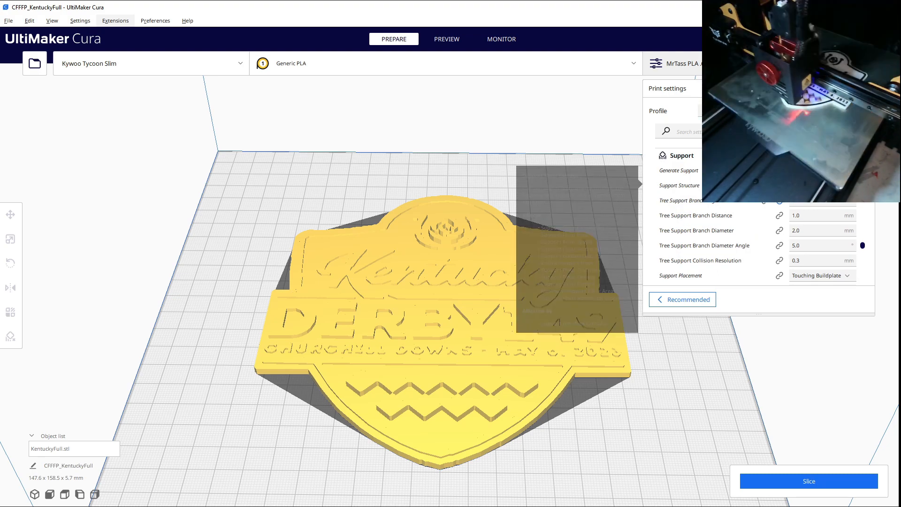
scroll(735, 223, "down", 10)
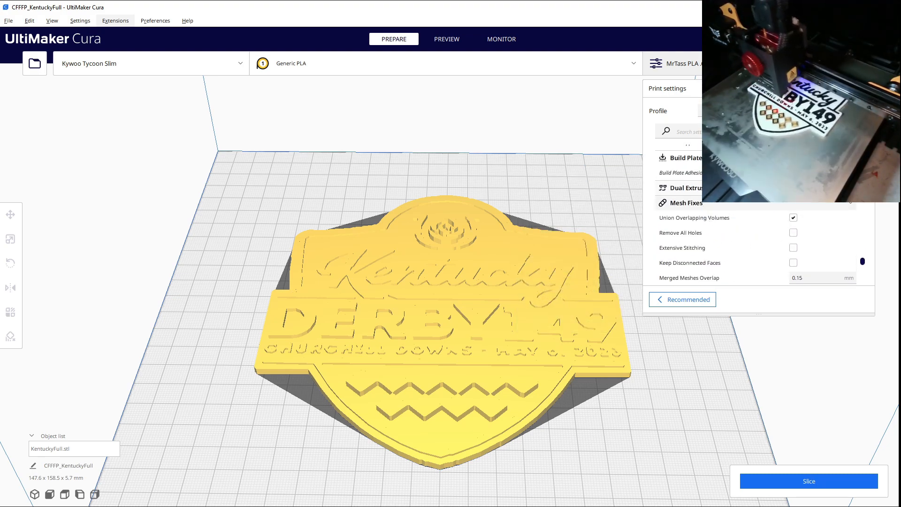
scroll(712, 225, "up", 3)
scroll(732, 187, "down", 3)
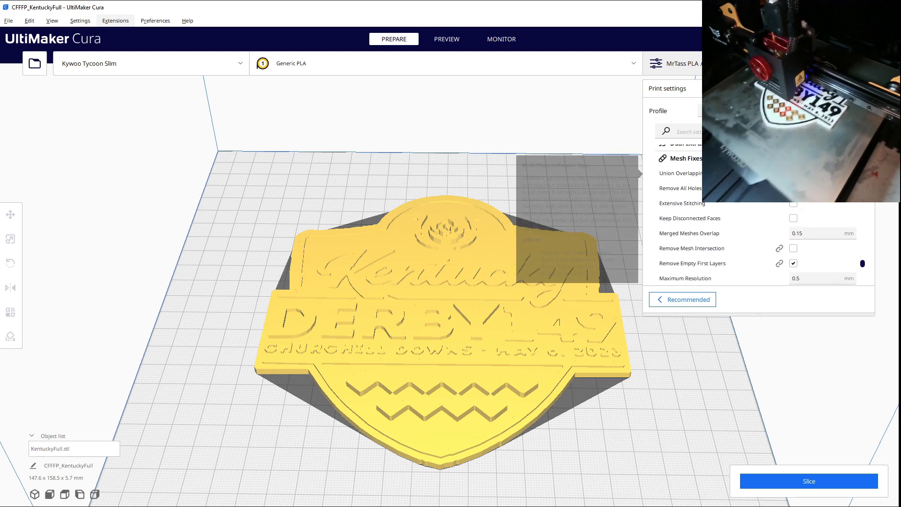
scroll(776, 214, "down", 4)
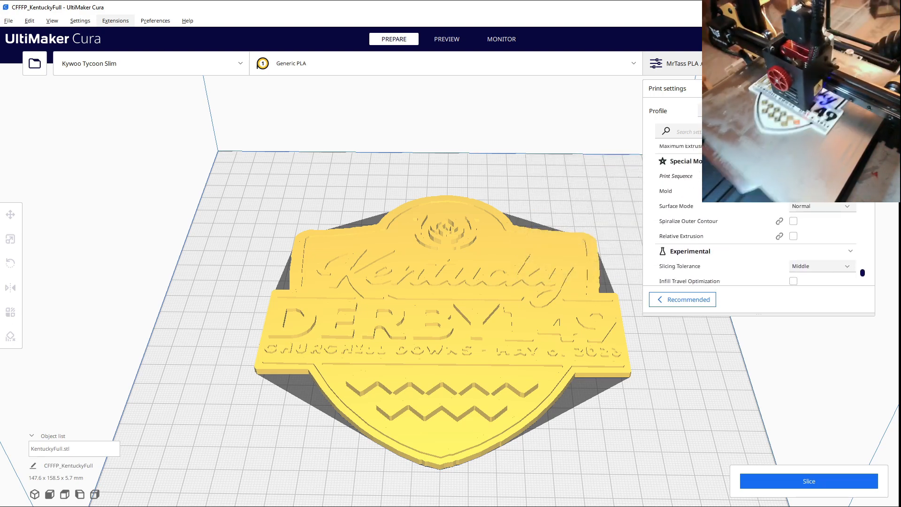
scroll(777, 214, "up", 5)
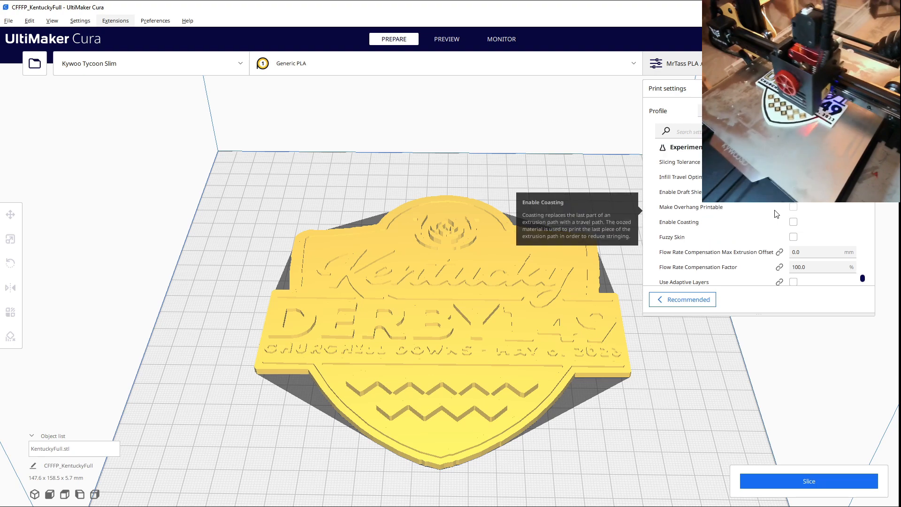
scroll(844, 260, "up", 3)
left_click_drag(863, 257, 868, 148)
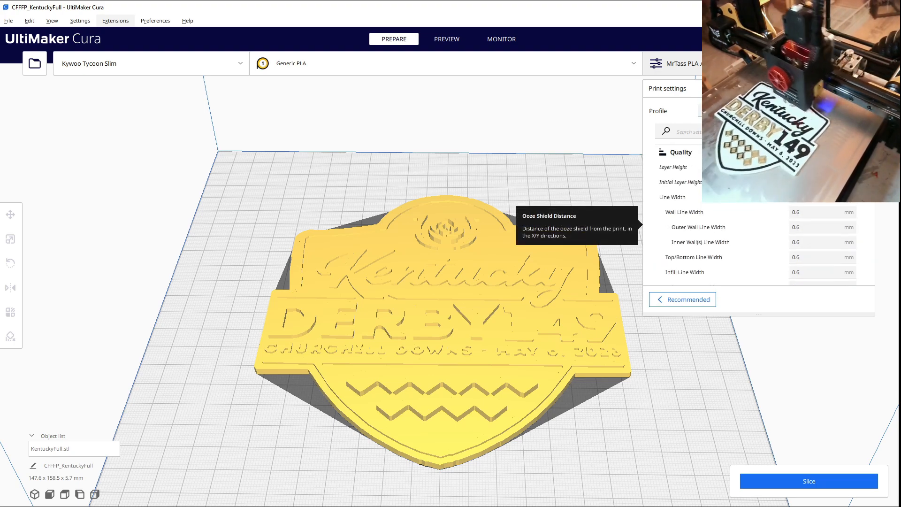
Slice the logo and open its layer preview coloured by line type
left_click(809, 485)
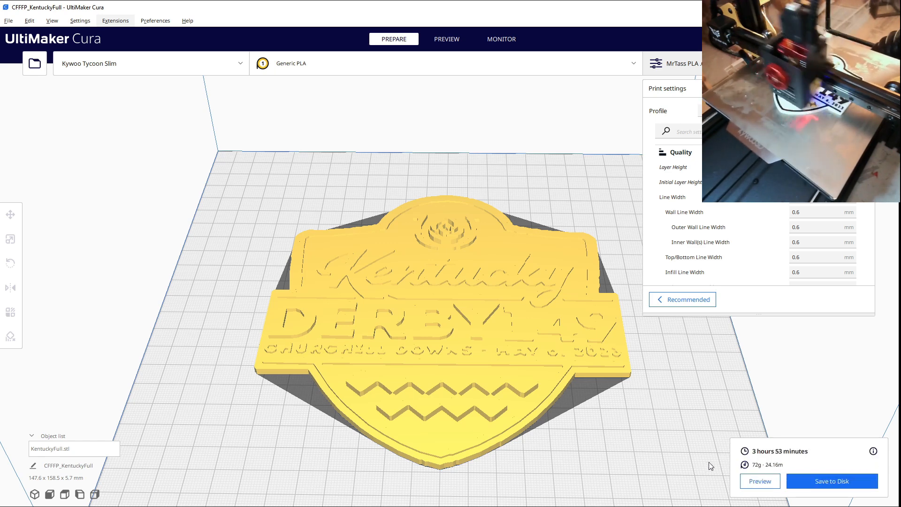
left_click(759, 482)
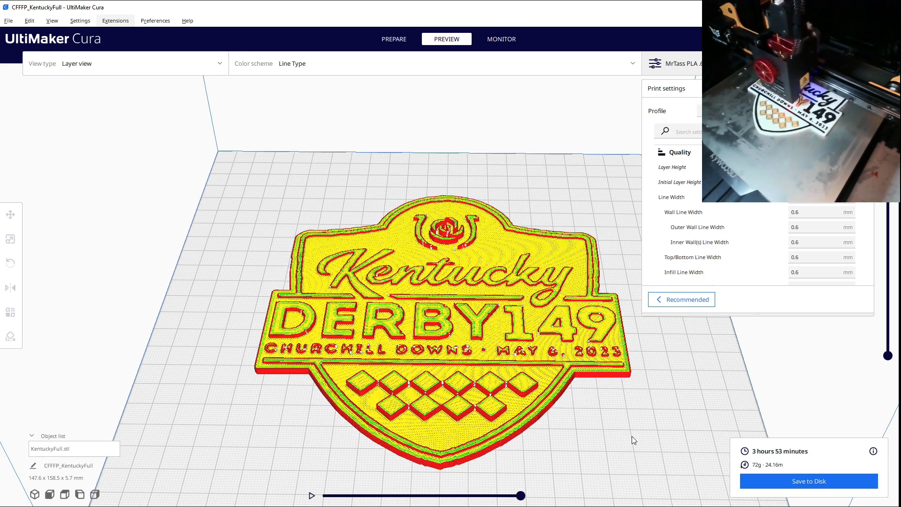
scroll(631, 441, "down", 6)
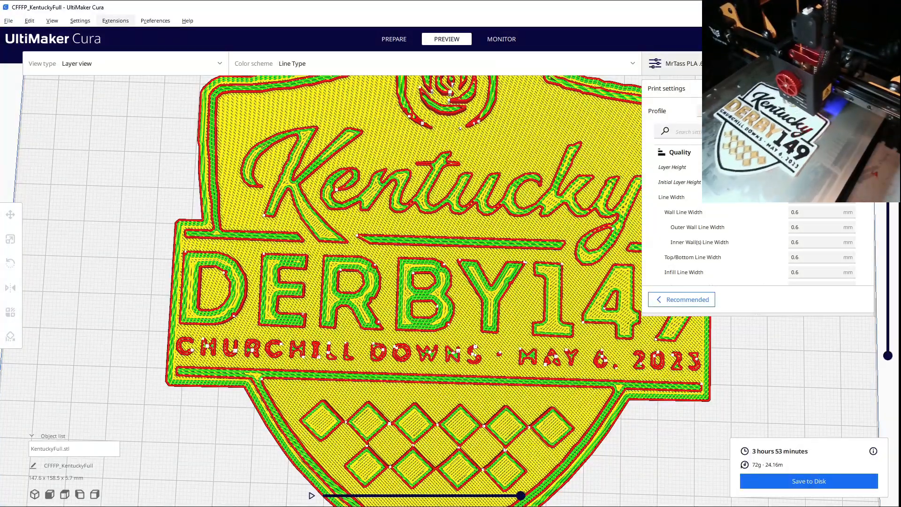
Inspect layer 10 of the sliced logo from a low angle, scrubbing through its toolpath across the solid base
left_click_drag(888, 179, 880, 442)
left_click_drag(889, 345, 888, 252)
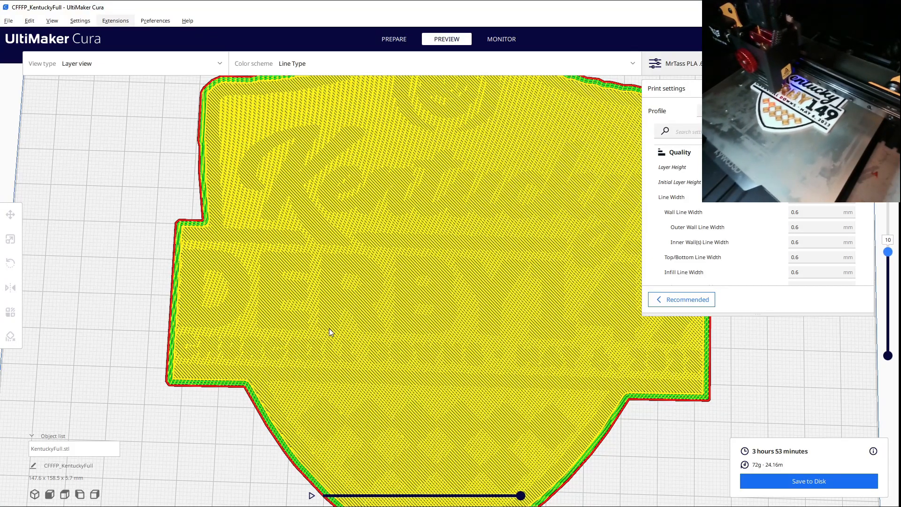
right_click_drag(222, 460, 398, 371)
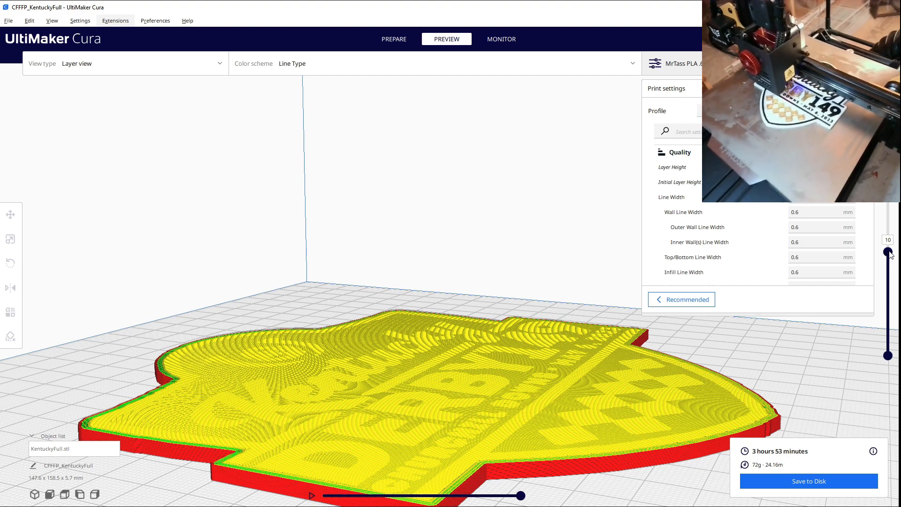
mouse_move(890, 249)
left_mouse_down()
mouse_move(889, 239)
mouse_move(888, 253)
left_mouse_up()
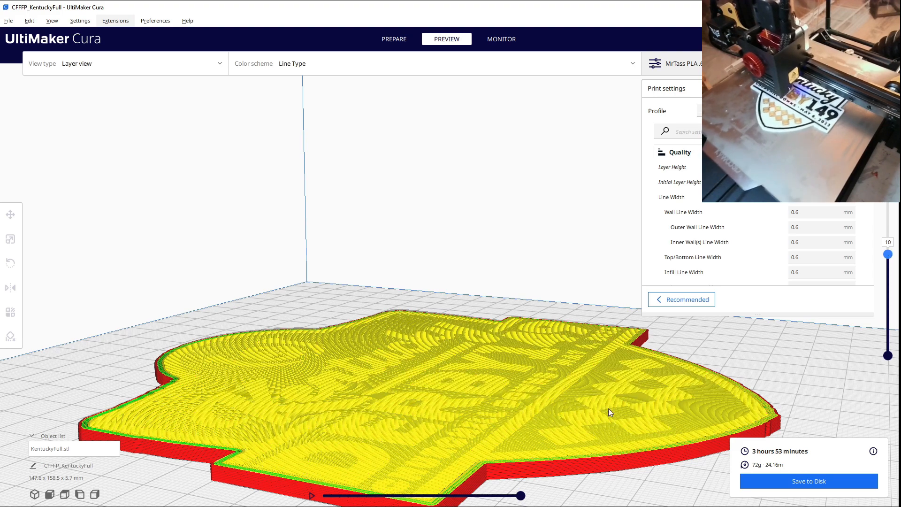
left_click_drag(520, 495, 370, 496)
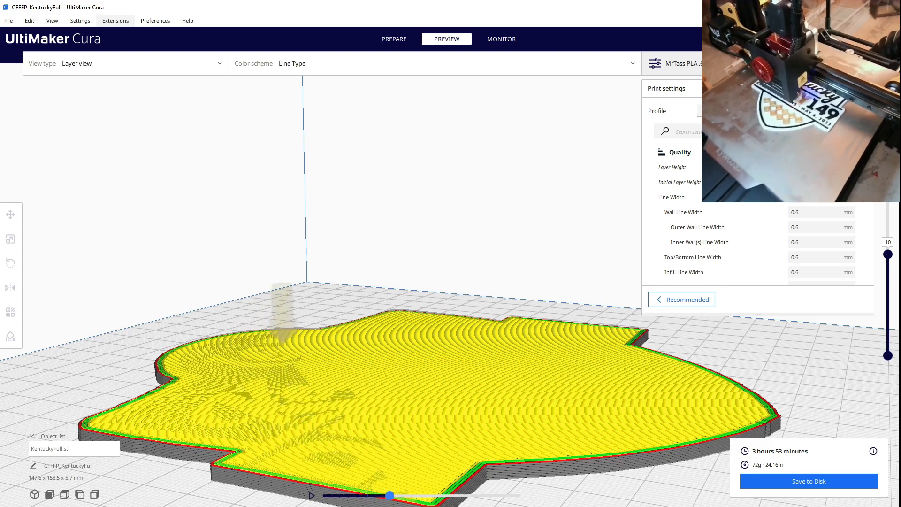
left_click_drag(433, 495, 519, 505)
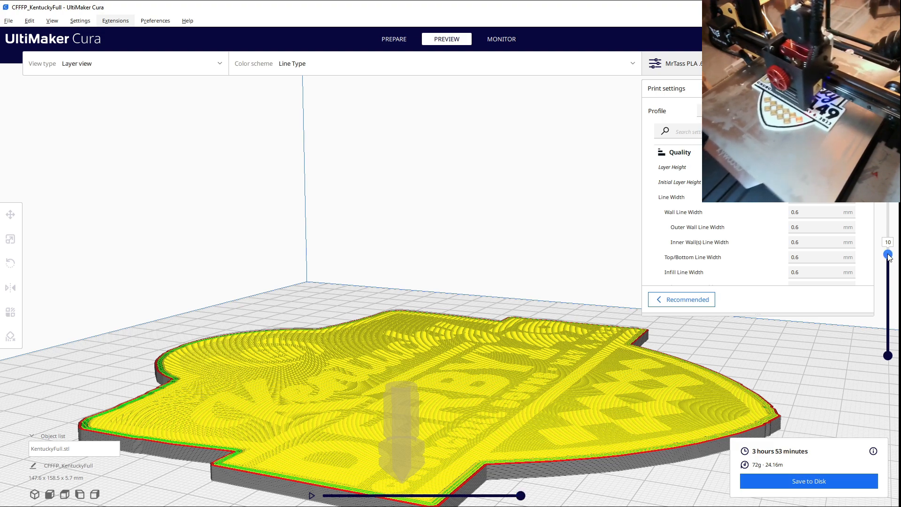
Examine the raised layers from layer 11 through layer 13 up to the top, checking toolpaths and the stepped parts from low and overhead angles
left_click_drag(888, 255, 887, 203)
mouse_move(520, 496)
left_mouse_down()
mouse_move(322, 496)
mouse_move(521, 496)
left_mouse_up()
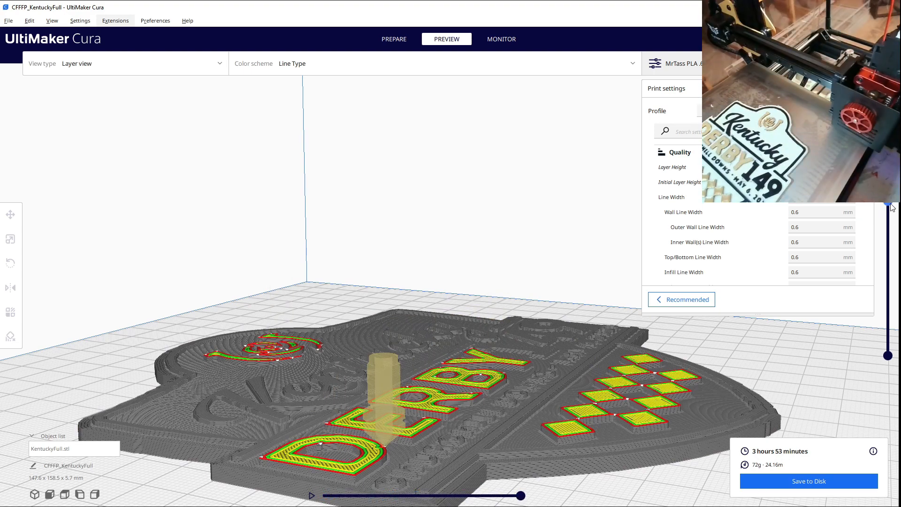
left_click_drag(888, 201, 885, 244)
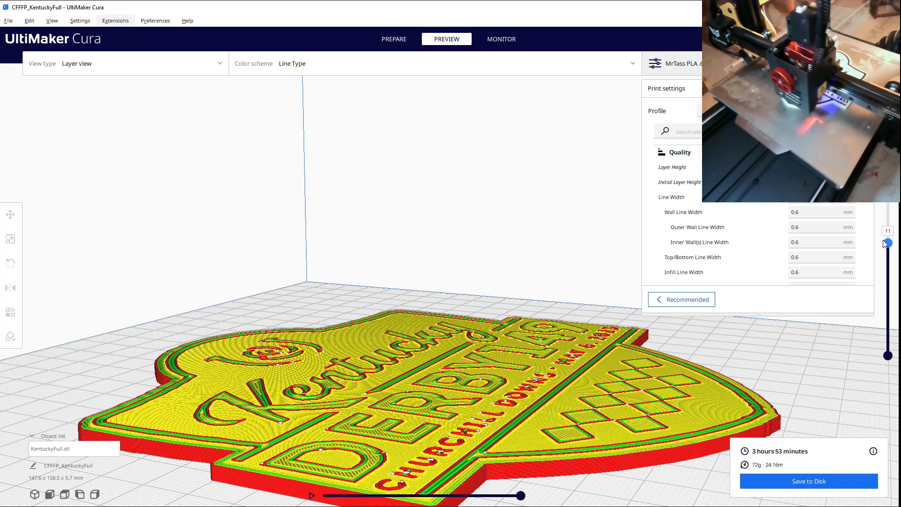
left_click_drag(885, 240, 887, 224)
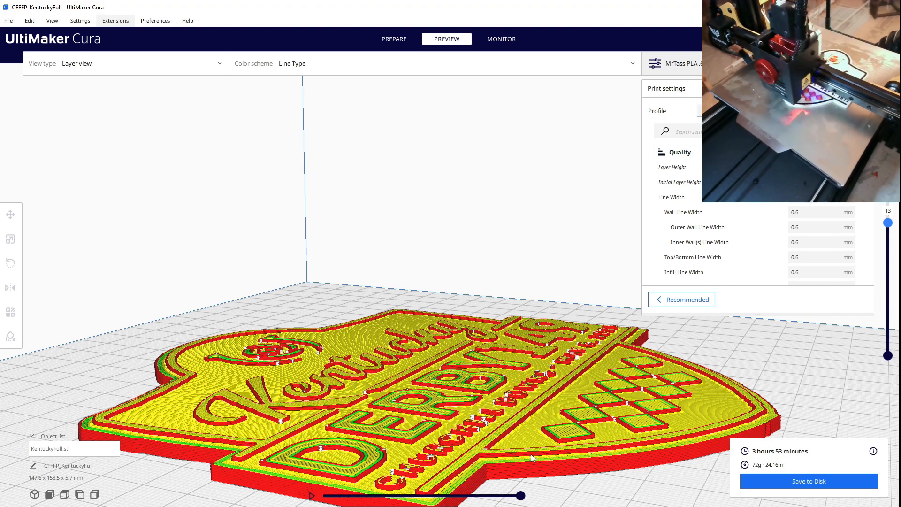
mouse_move(520, 496)
left_mouse_down()
mouse_move(323, 496)
mouse_move(521, 496)
left_mouse_up()
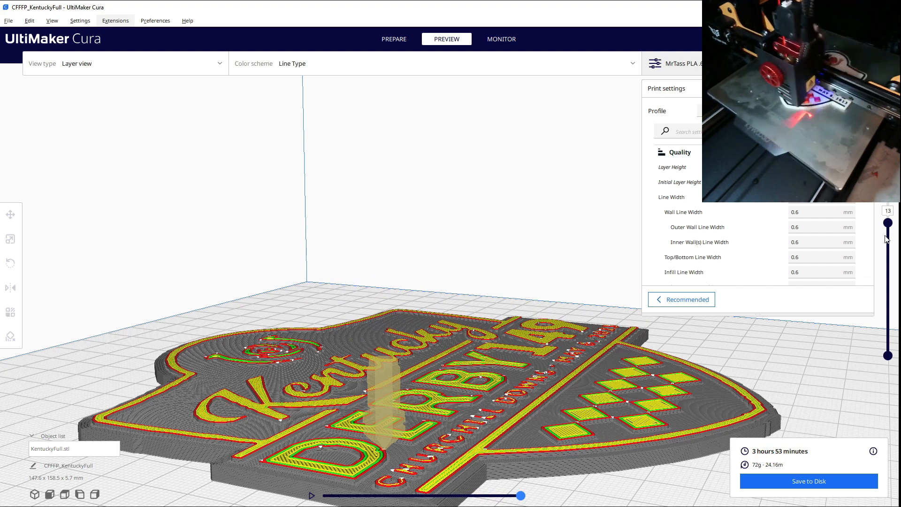
left_click_drag(887, 224, 888, 186)
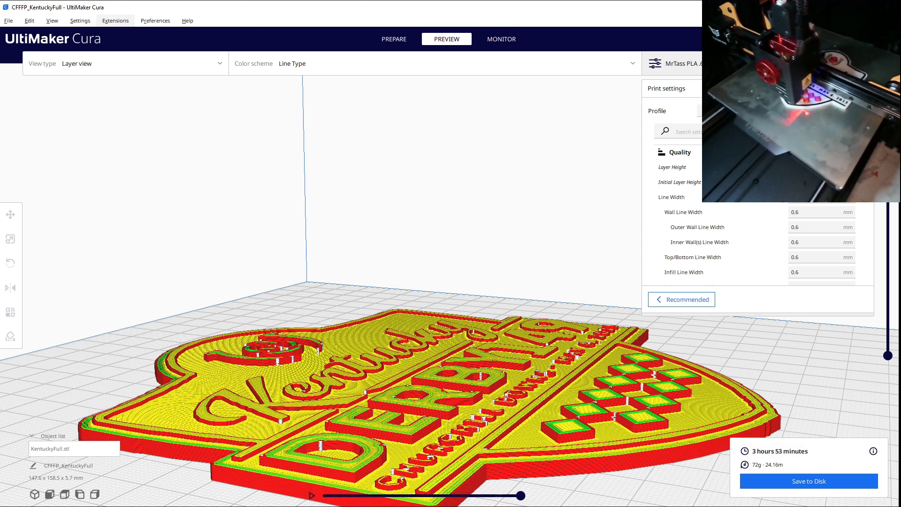
key("Up")
key("Up")
key("Up")
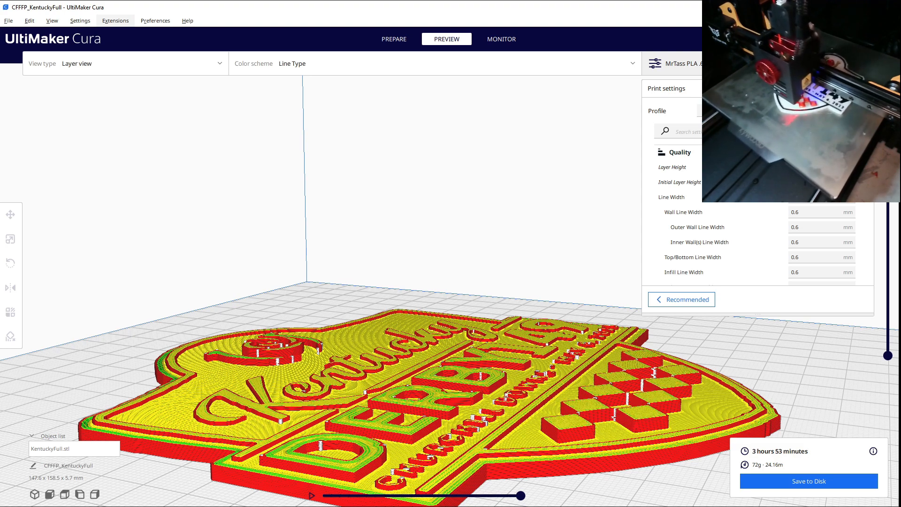
right_click_drag(766, 353, 579, 434)
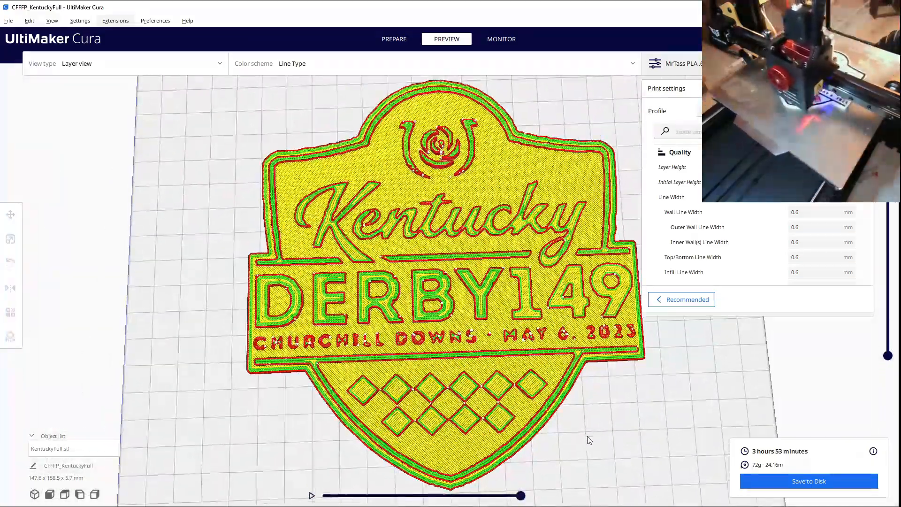